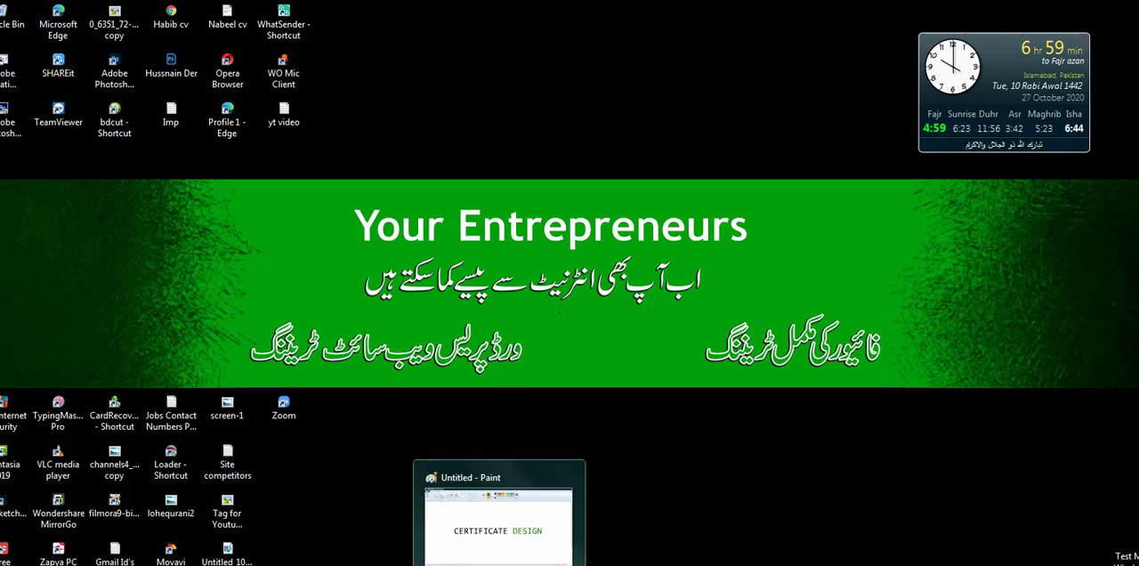
- Switch to the Paint window and draw a rectangle around the "CERTIFICATE DESIGN" text
click(499, 552)
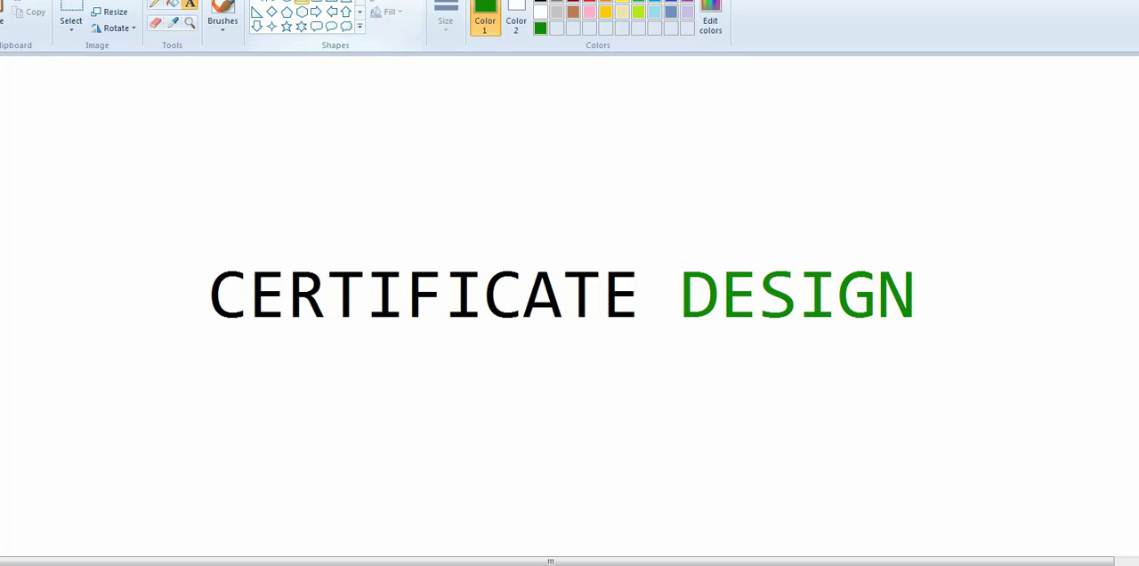
click(301, 2)
mouse_move(145, 166)
mouse_down()
mouse_move(216, 229)
mouse_move(621, 378)
mouse_move(1138, 422)
mouse_move(1066, 409)
mouse_up()
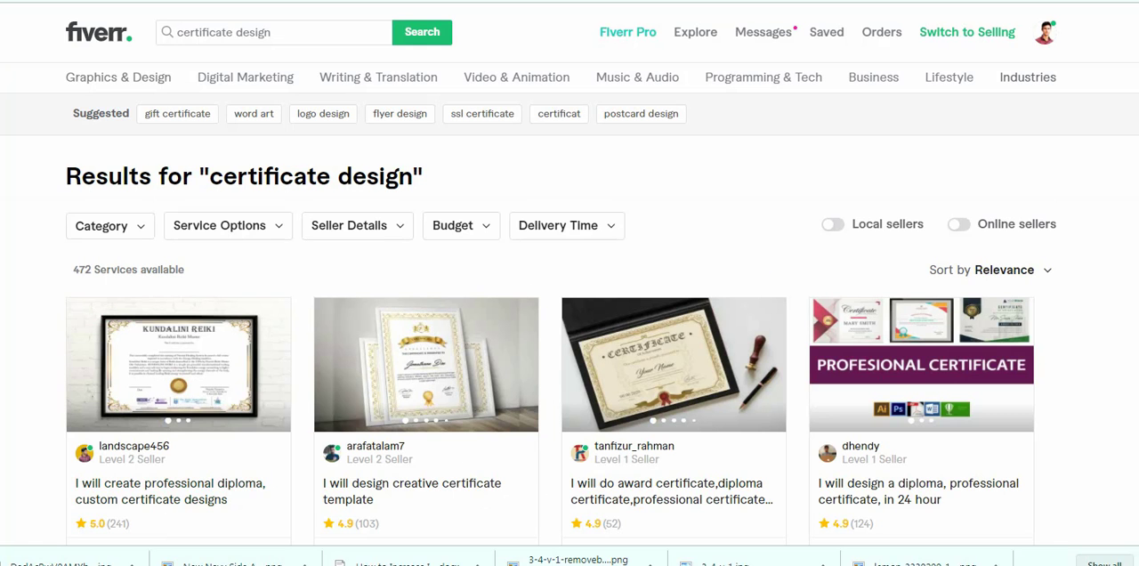
- In the browser, search Fiverr for "certificate design" and highlight the number of available services
click(281, 32)
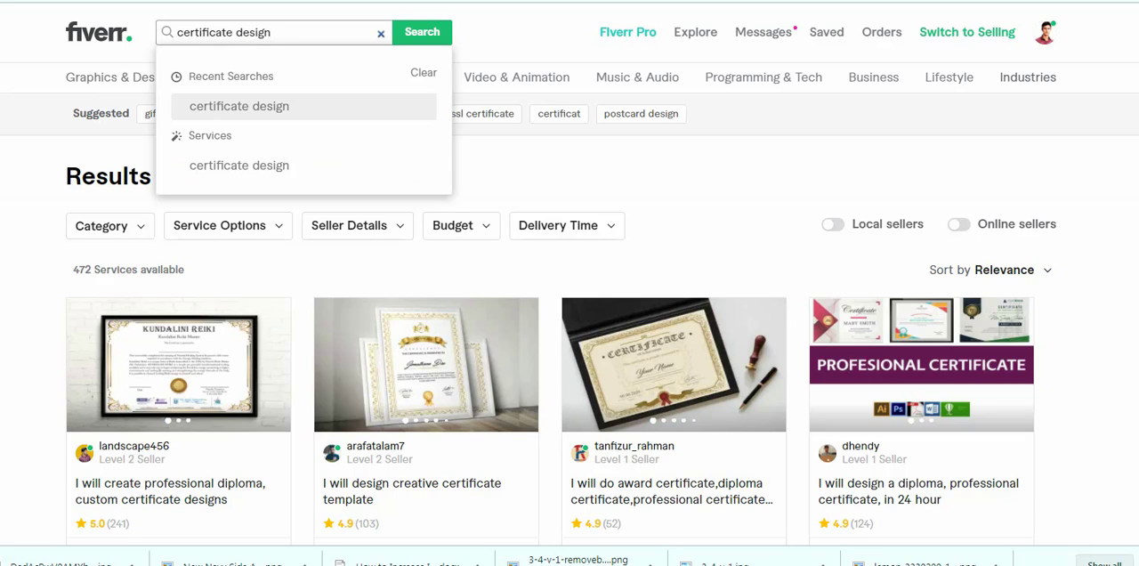
click(206, 109)
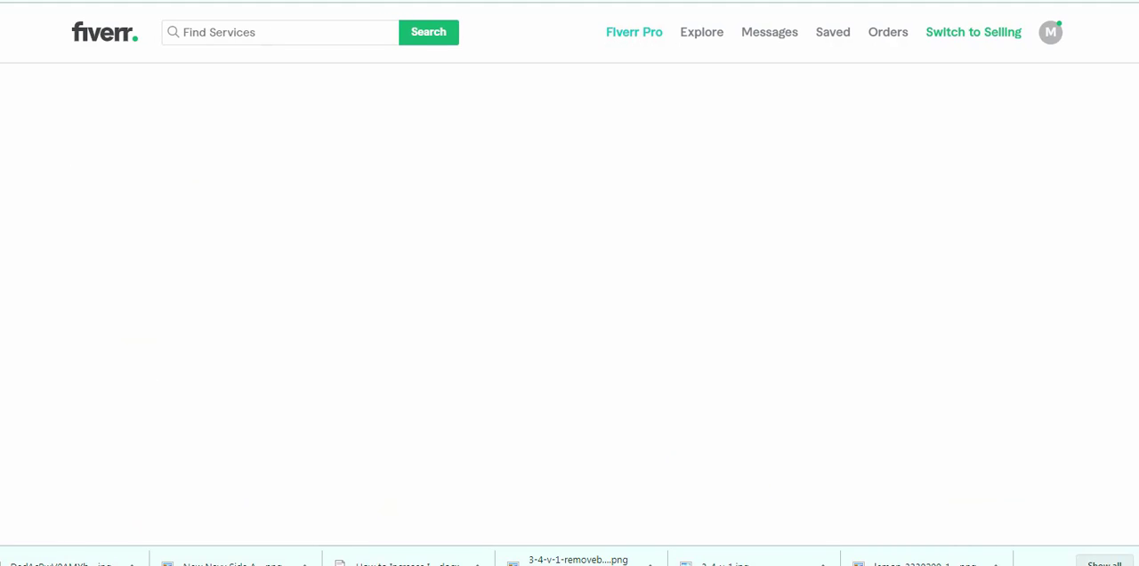
scroll(569, 273, down, 1)
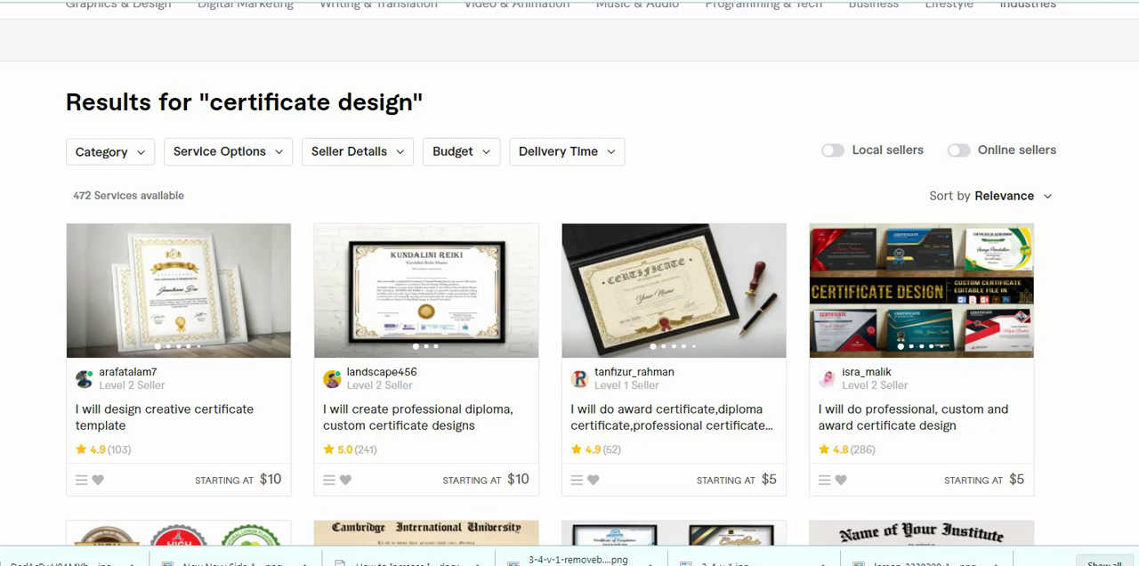
double_click(83, 196)
click(84, 195)
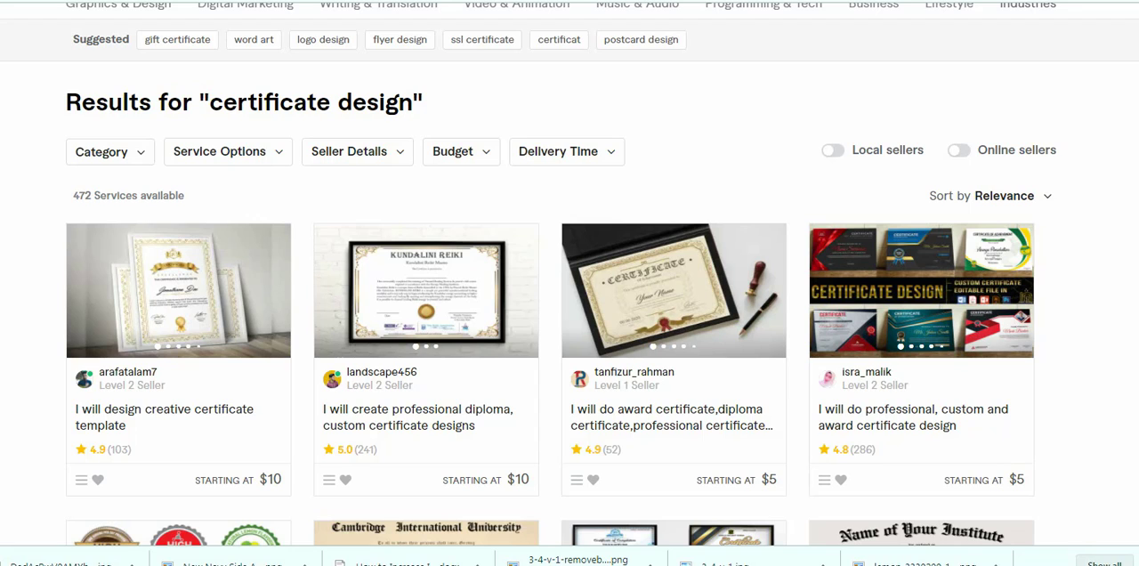
- Browse the certificate design search results, examining the gig thumbnails, titles, ratings and starting prices
scroll(570, 285, down, 3)
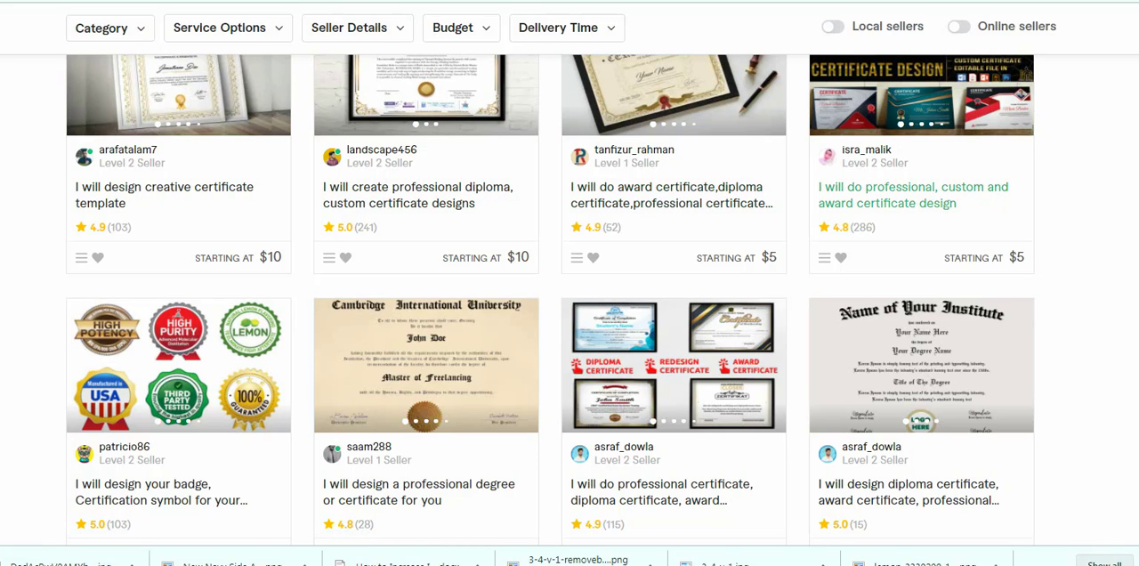
scroll(161, 344, down, 2)
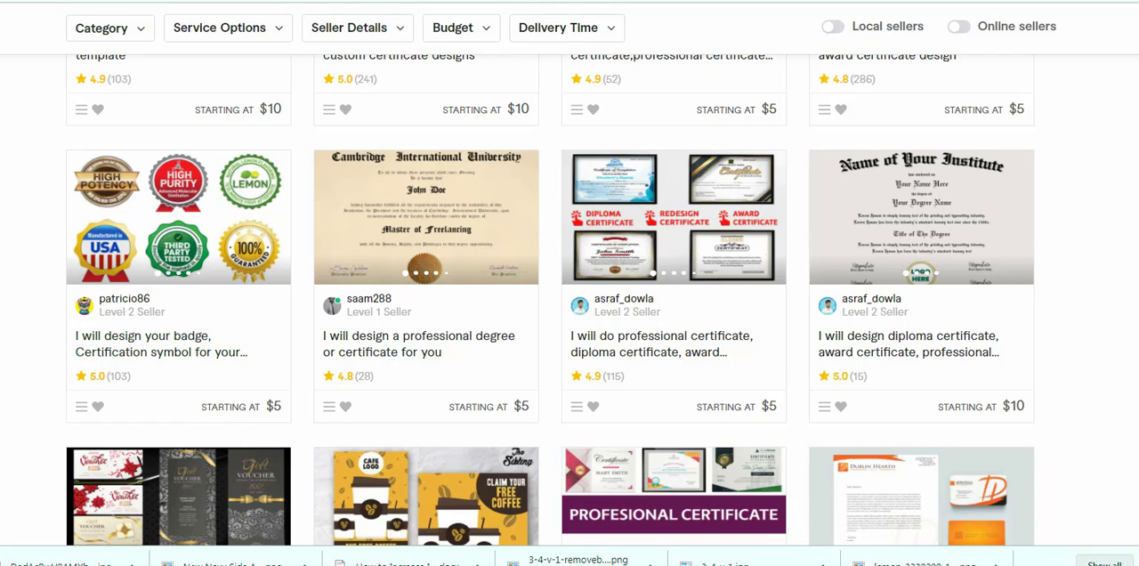
scroll(419, 490, down, 2)
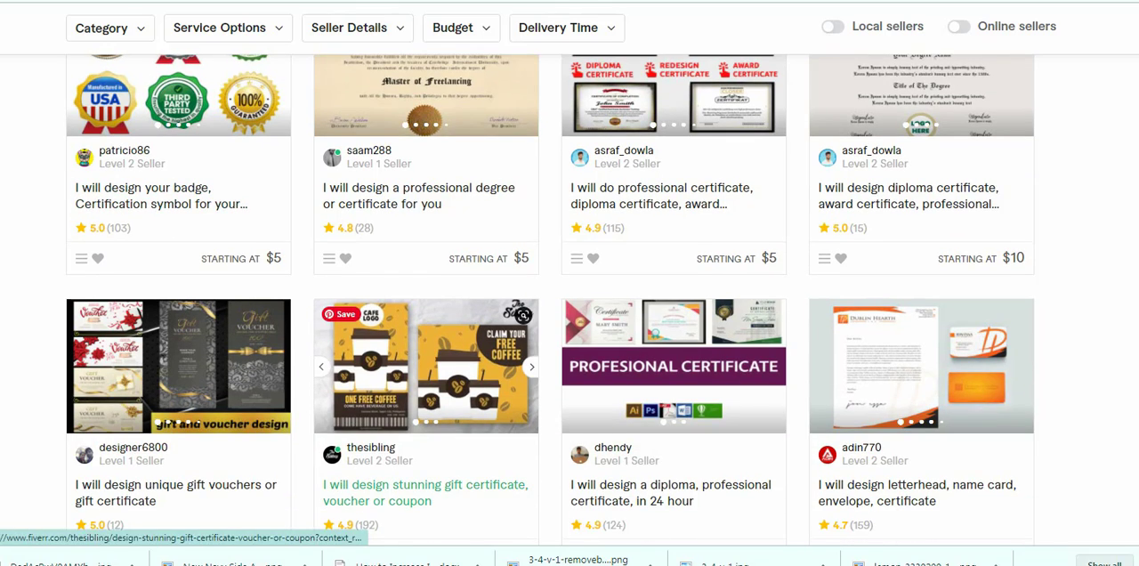
scroll(418, 489, down, 4)
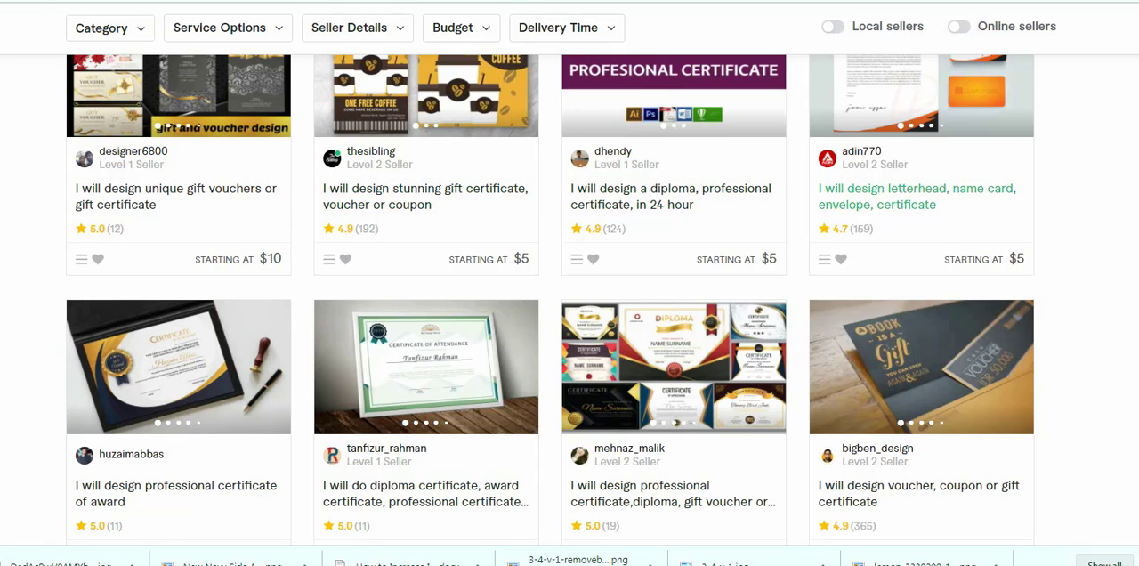
scroll(921, 427, down, 3)
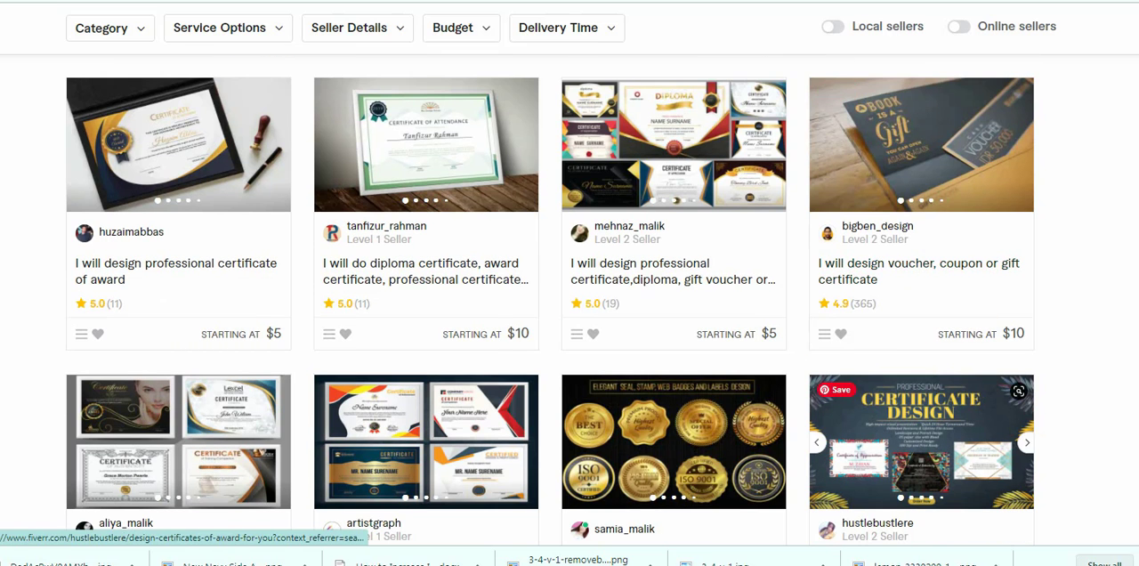
scroll(921, 427, down, 10)
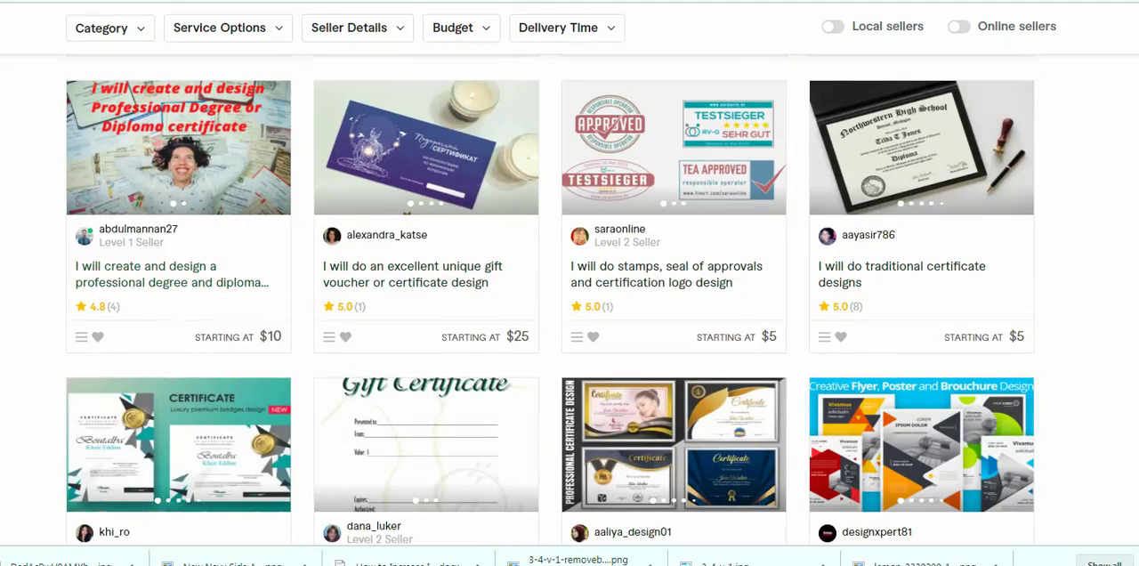
scroll(569, 294, up, 15)
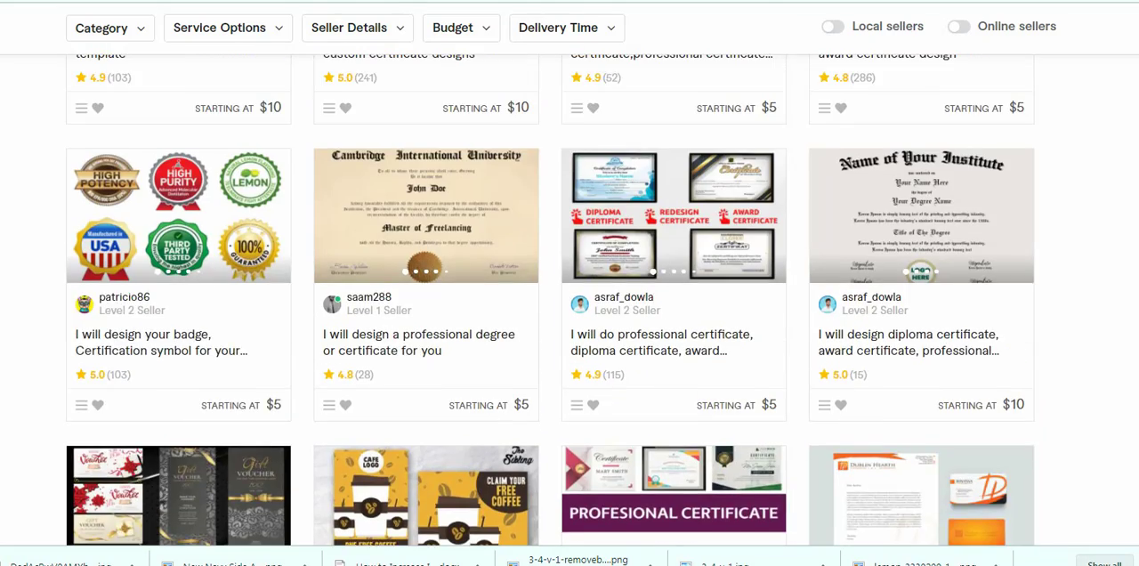
scroll(570, 293, up, 3)
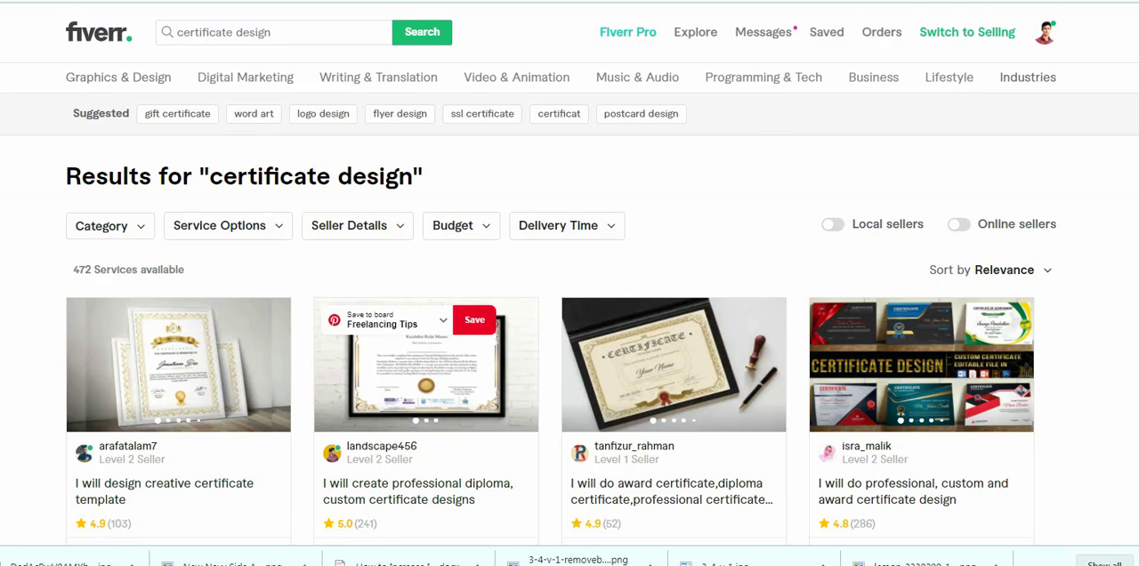
- Switch to the $5 award and diploma certificate gig and view its second and third gallery samples
key(ctrl+Tab)
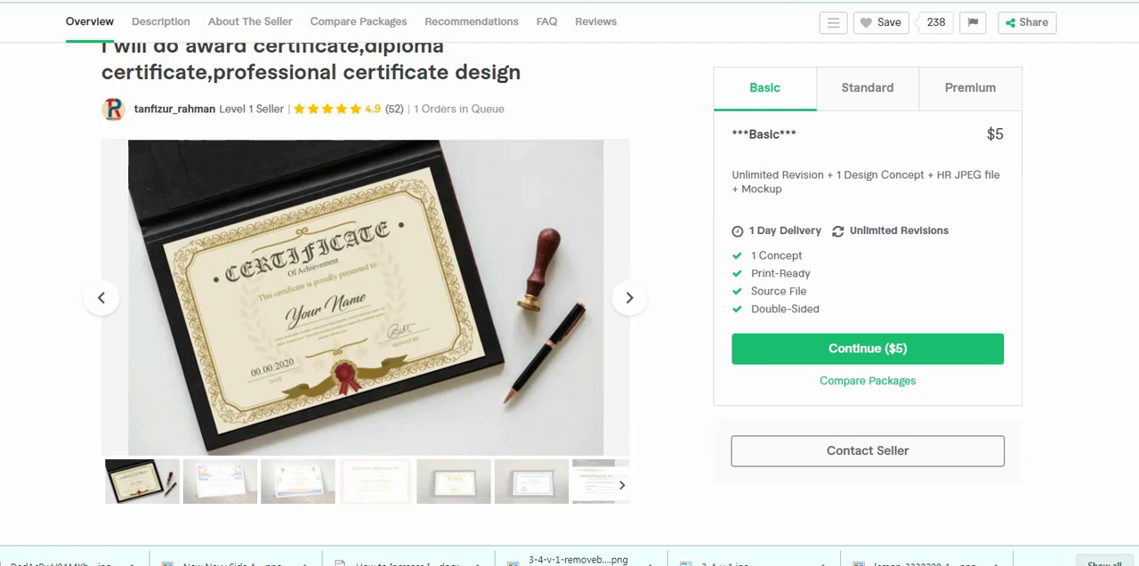
scroll(570, 293, up, 3)
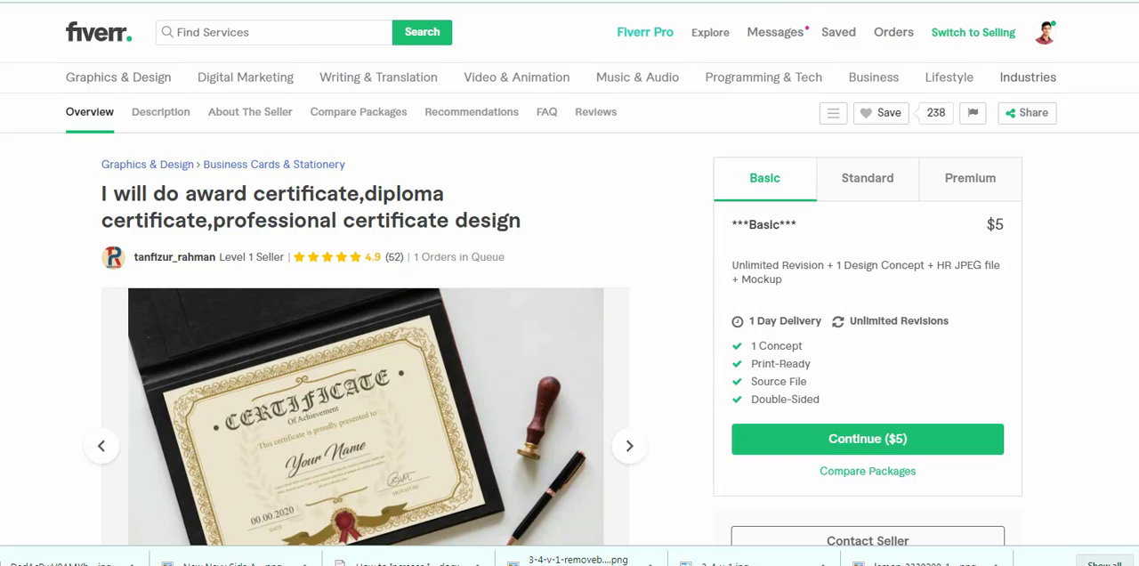
scroll(365, 356, down, 2)
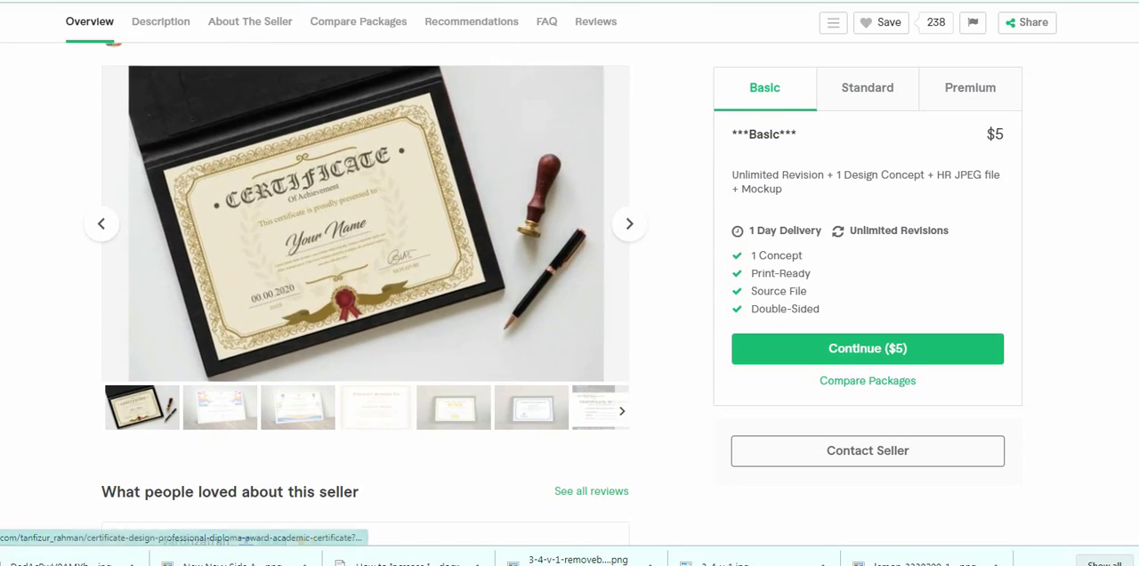
click(219, 408)
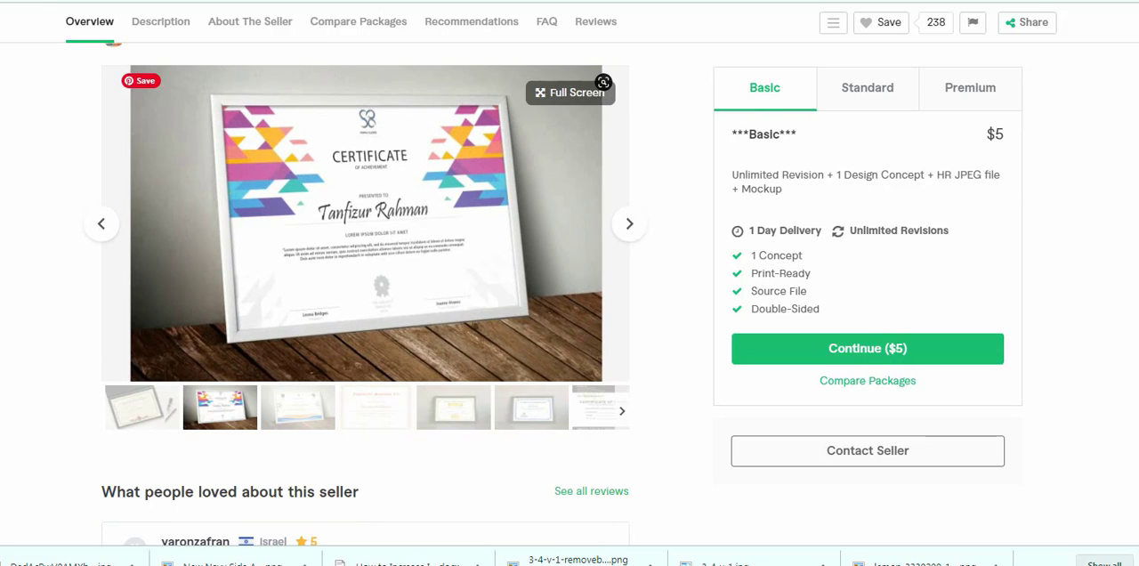
click(299, 408)
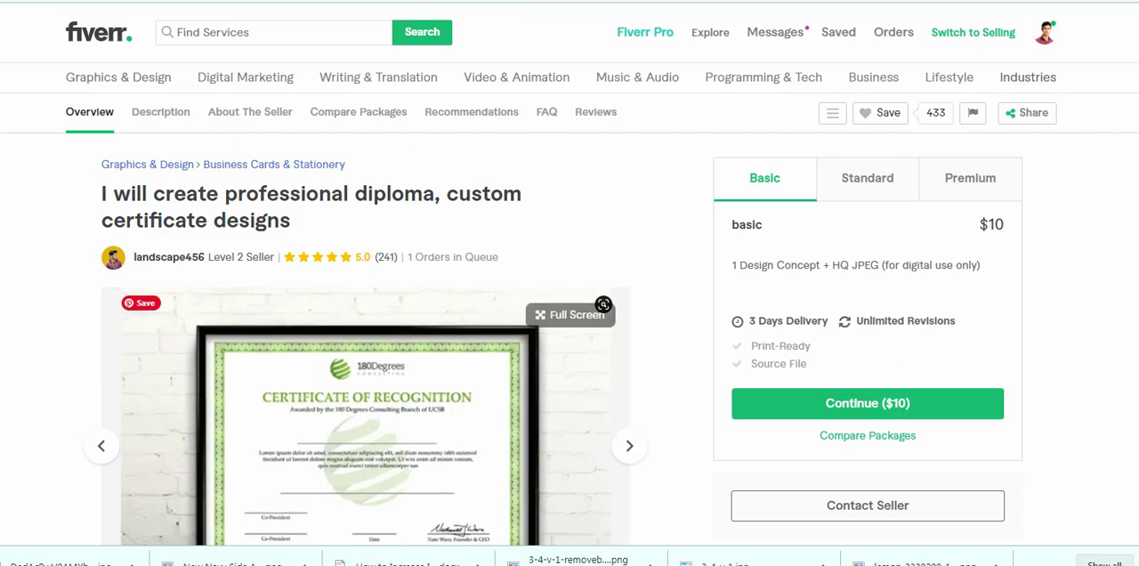
- Step through the gallery samples of the "I will create professional diploma, custom certificate designs" gig
scroll(356, 267, down, 3)
click(629, 149)
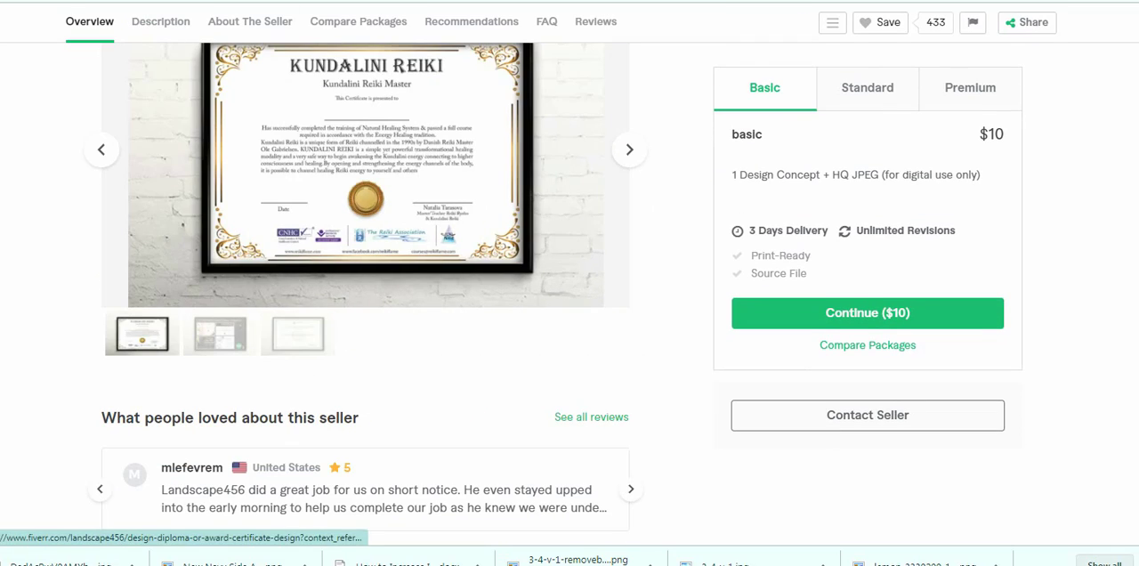
click(629, 149)
scroll(629, 150, up, 2)
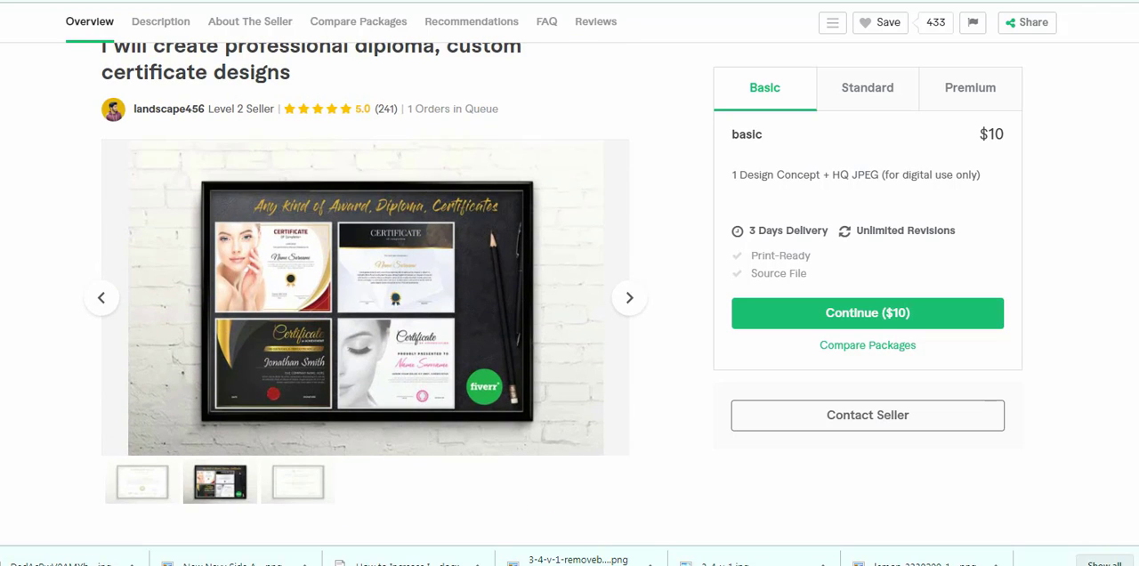
- Highlight the custom certificate designs gig's title and the matching keywords in its page address
scroll(365, 294, up, 2)
drag(104, 193, 339, 227)
click(356, 226)
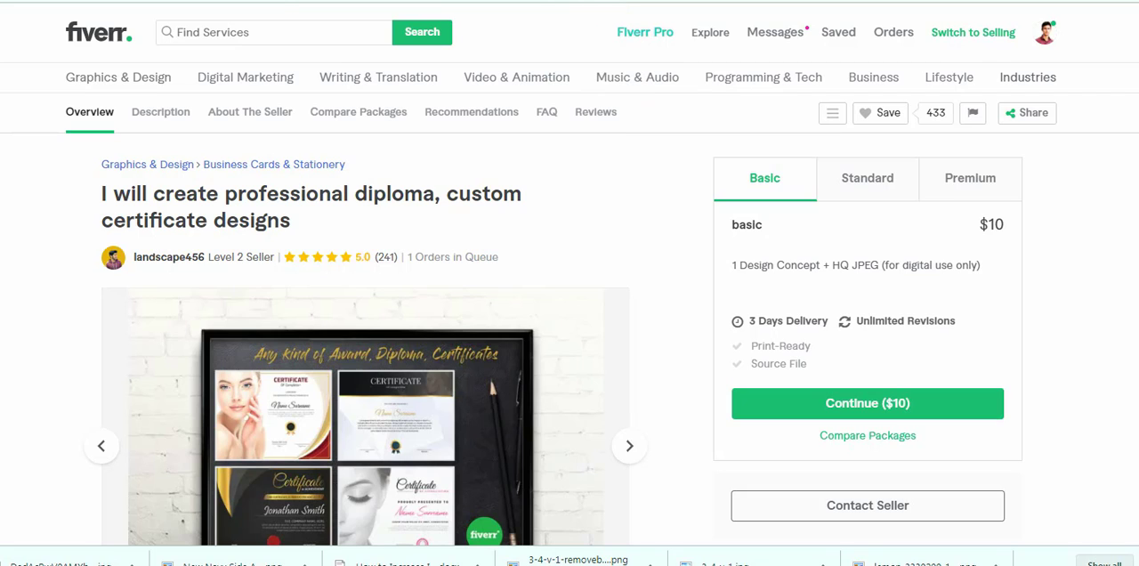
drag(598, 2, 585, 51)
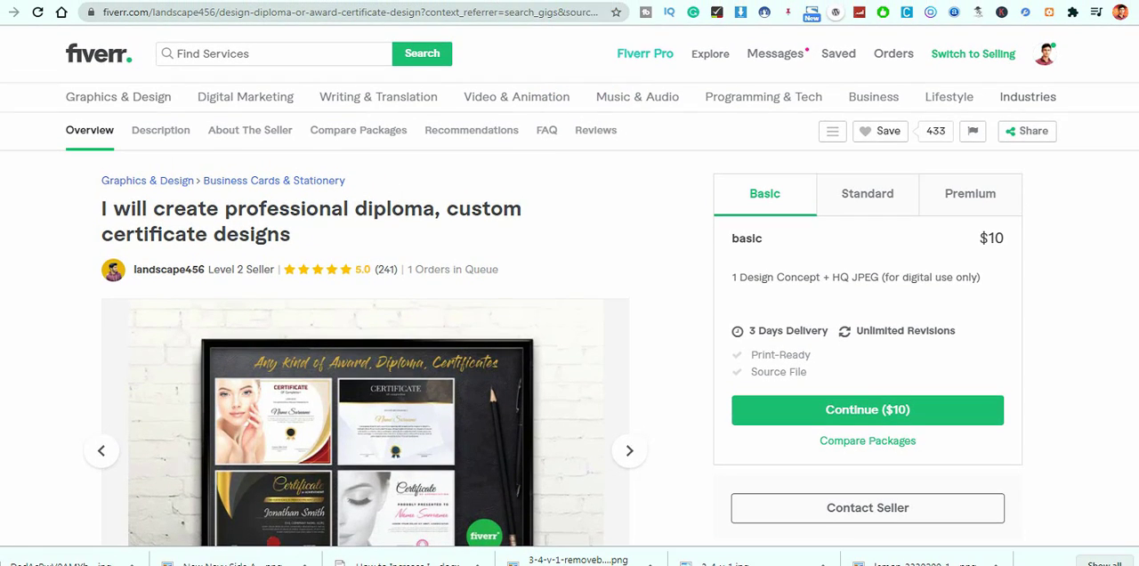
drag(224, 12, 426, 12)
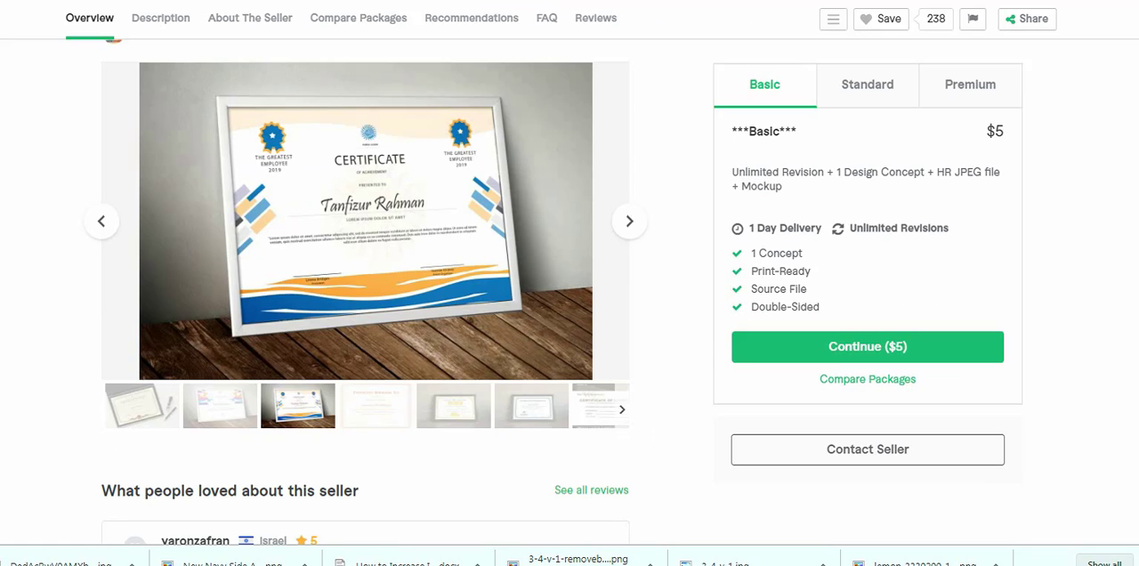
- Return to the $5 award certificate gig and highlight the title keywords in its page address
scroll(364, 223, up, 2)
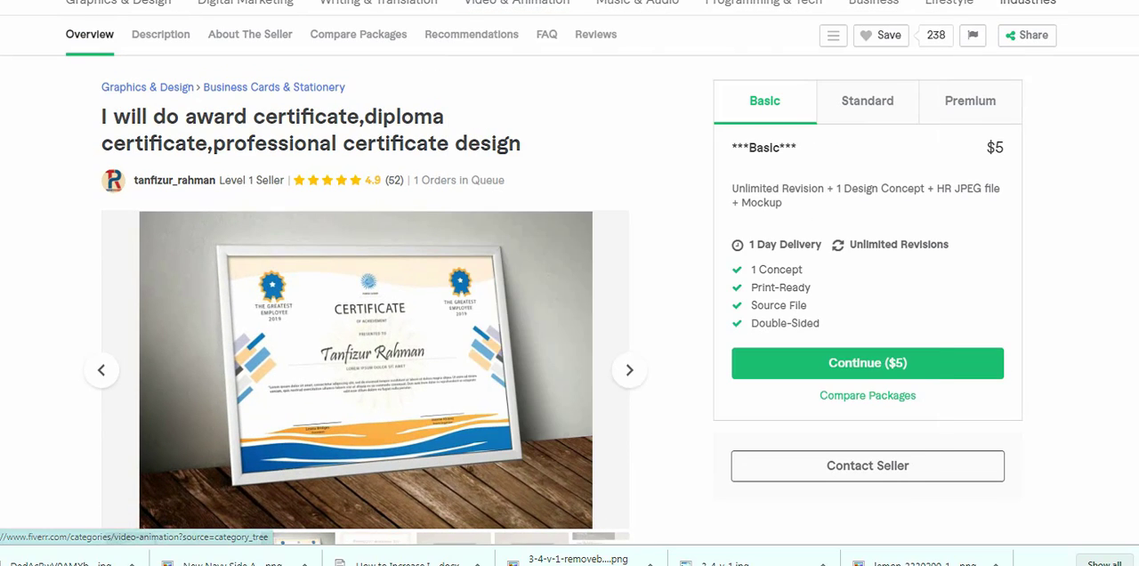
drag(475, 2, 475, 0)
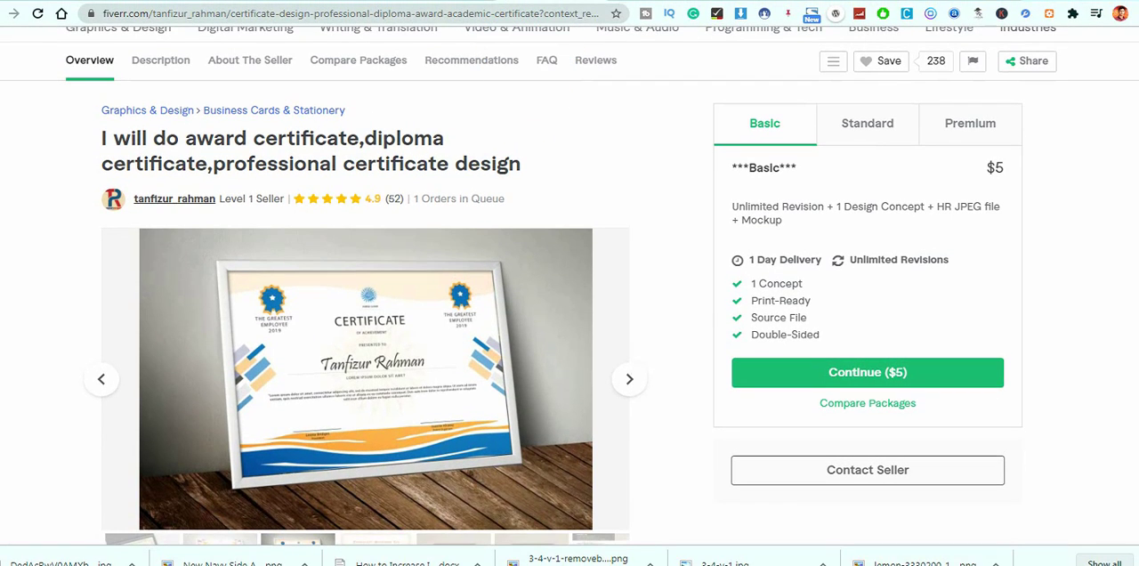
mouse_move(604, 243)
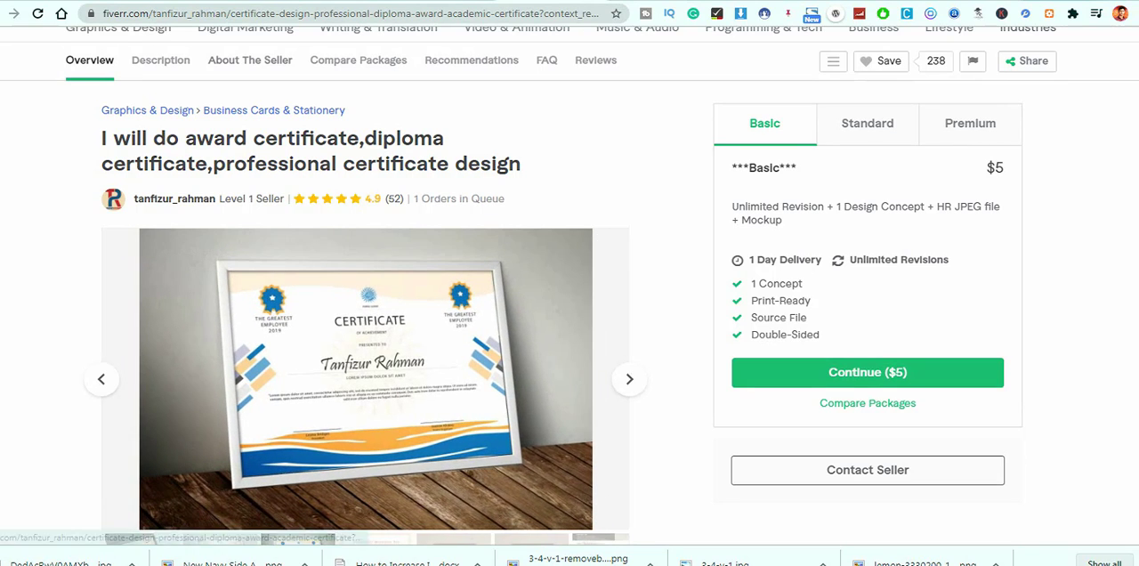
scroll(365, 374, up, 1)
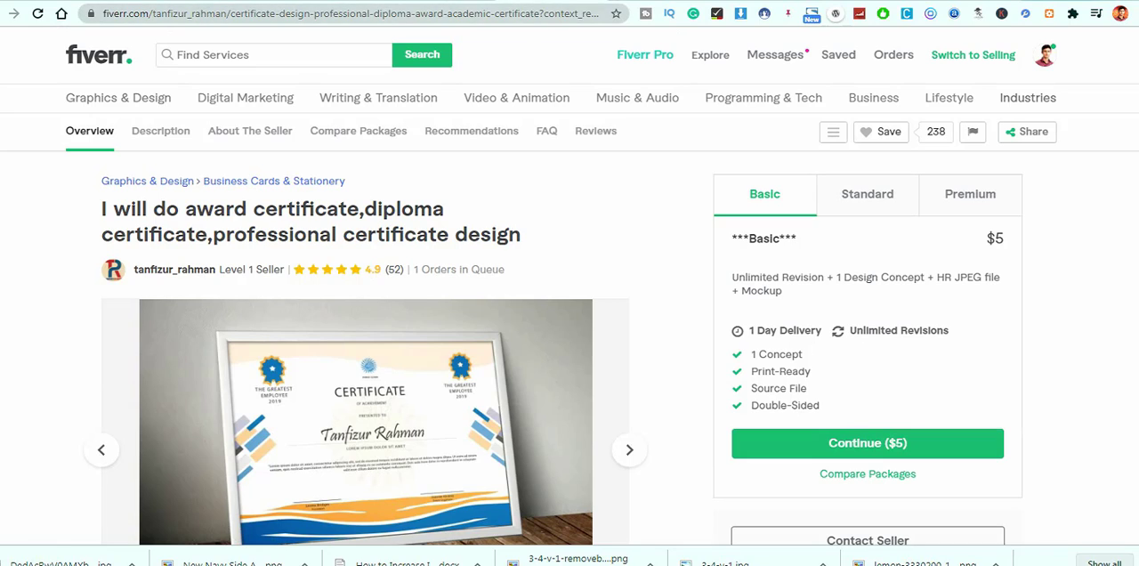
drag(230, 13, 577, 13)
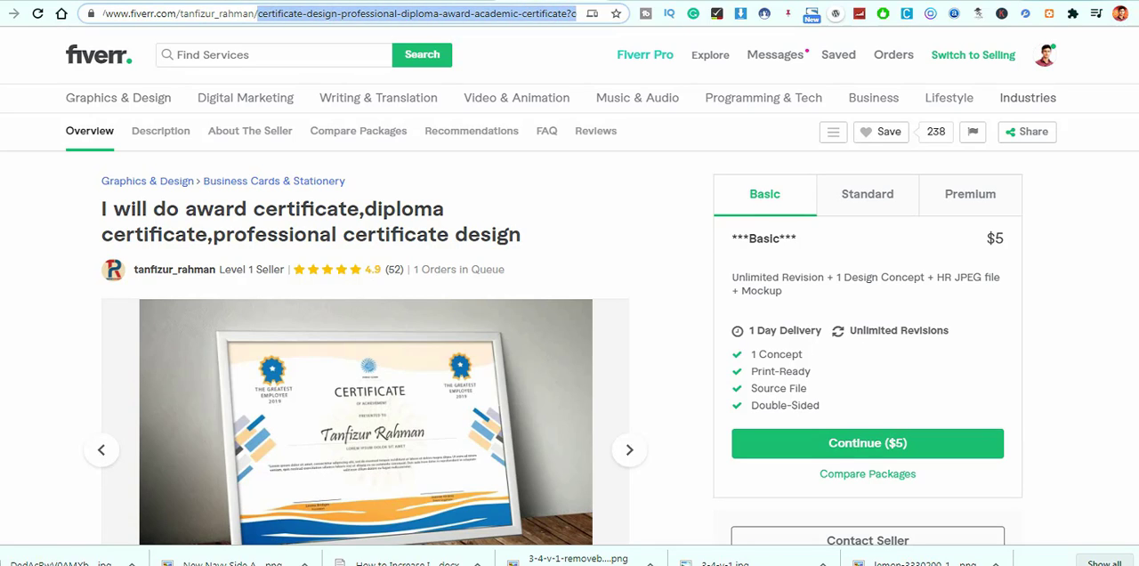
click(643, 206)
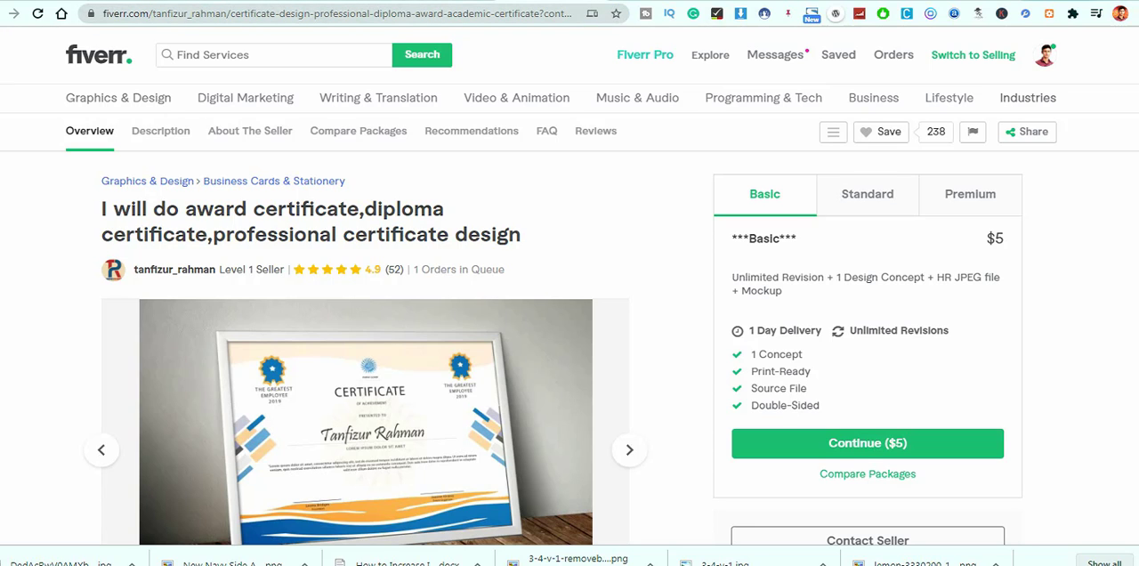
- Review the award certificate gig's page and highlight the full "About This Gig" description
scroll(570, 293, down, 1)
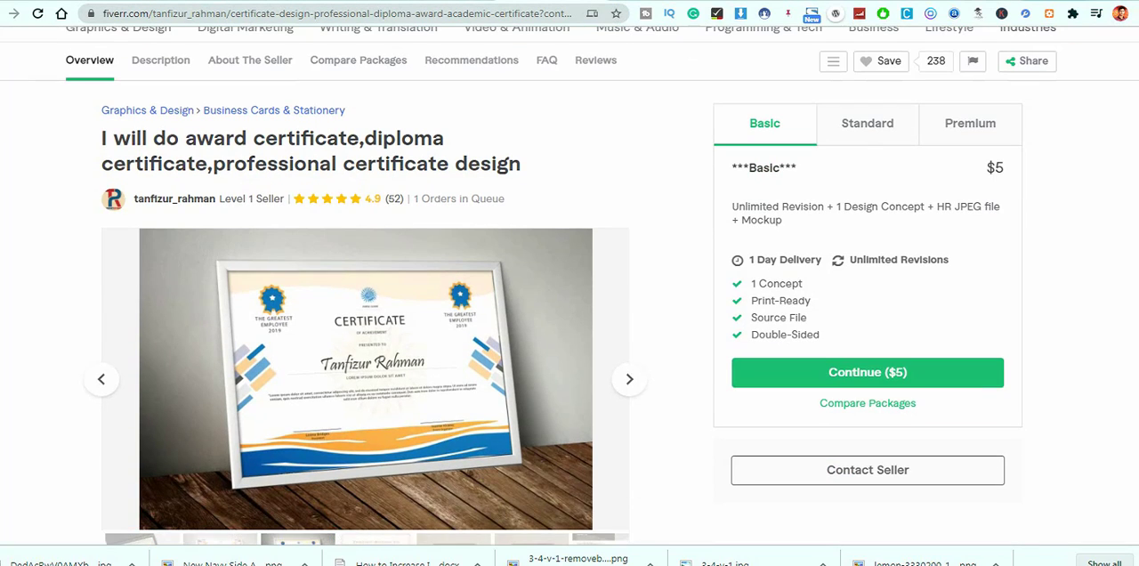
scroll(496, 38, down, 1)
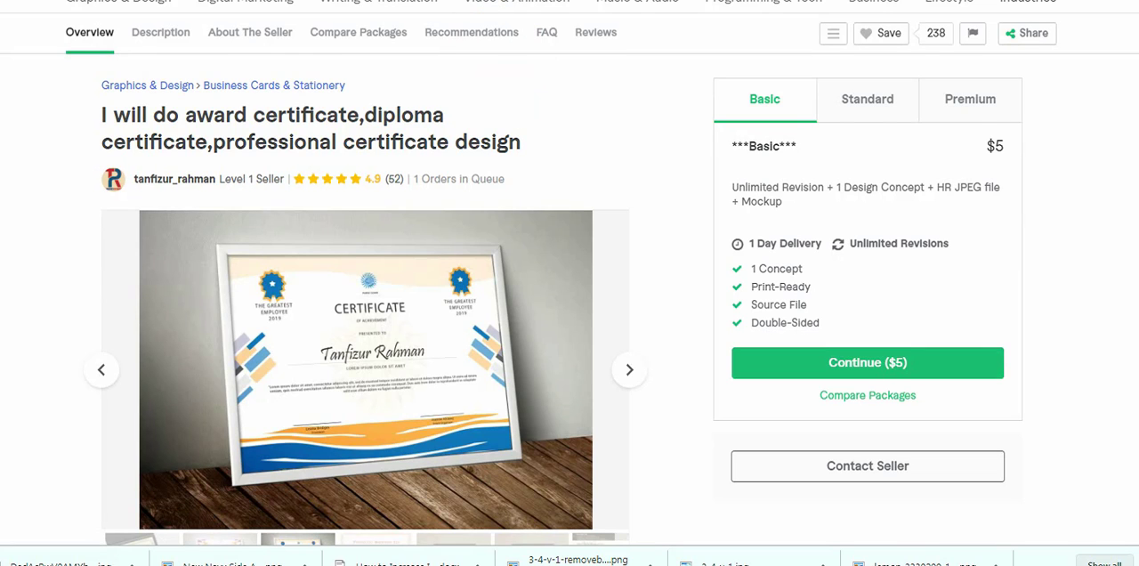
scroll(569, 294, down, 1)
scroll(365, 294, down, 3)
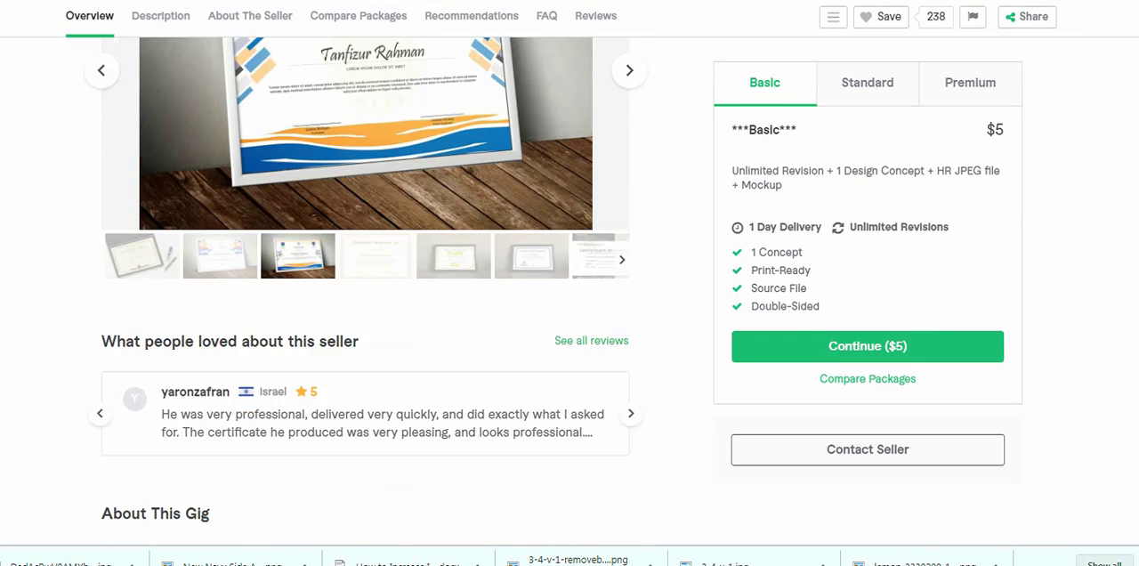
scroll(364, 294, down, 6)
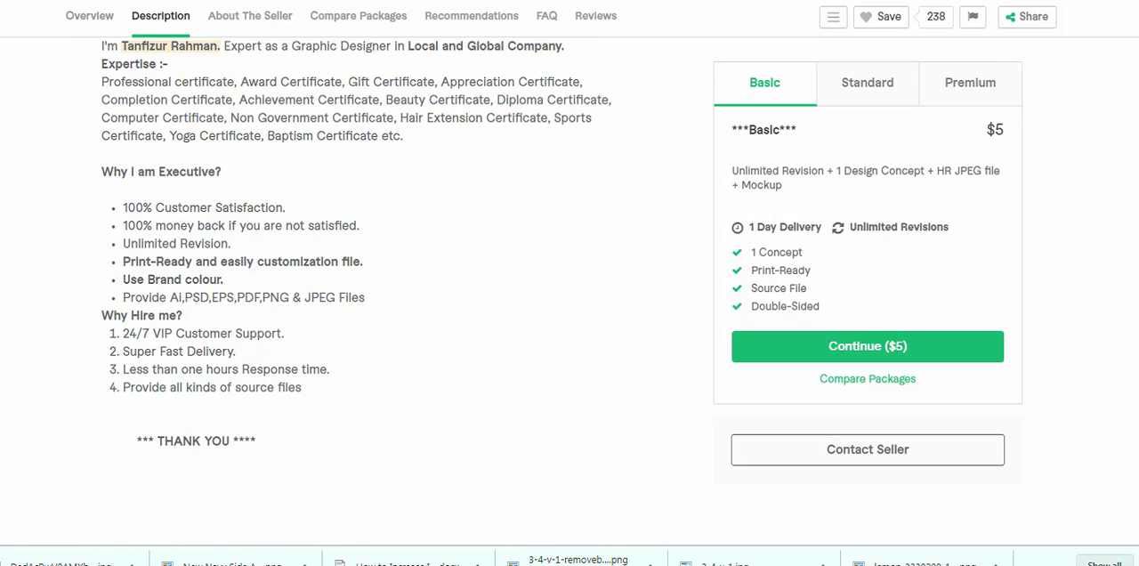
scroll(356, 293, up, 1)
drag(102, 102, 372, 515)
drag(298, 337, 343, 345)
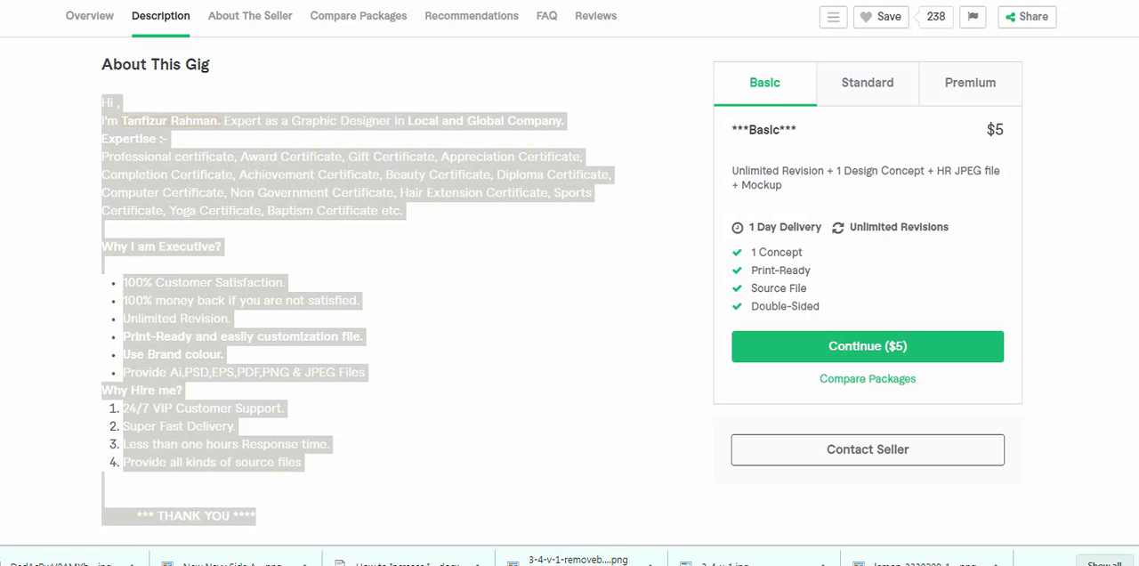
- Review the award certificate gig's seller profile, packages, buyer reviews and related tags
click(462, 356)
scroll(463, 356, down, 4)
scroll(463, 356, down, 10)
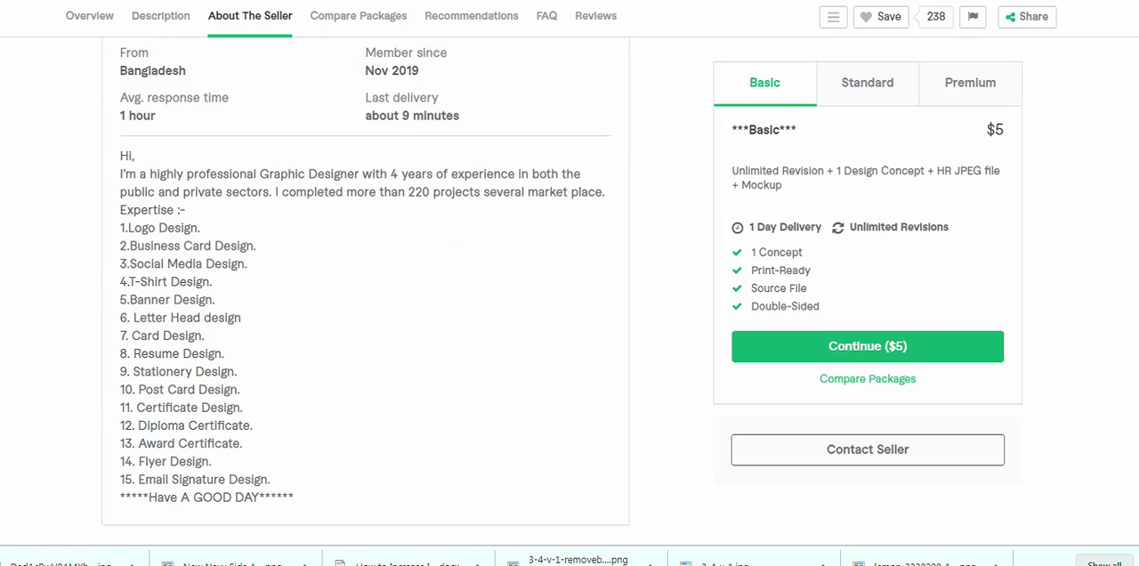
scroll(366, 292, down, 9)
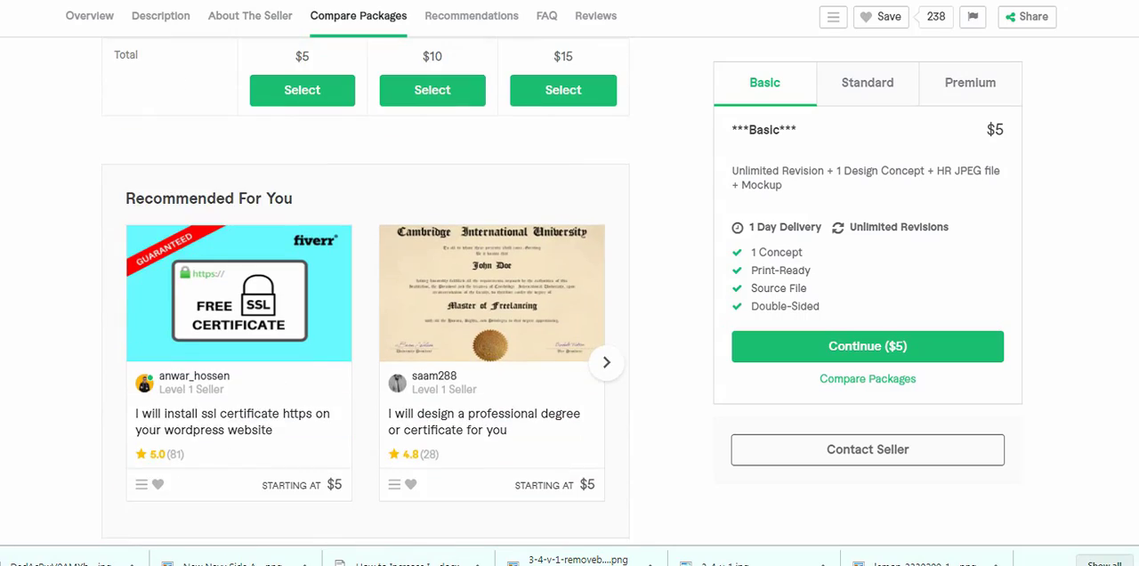
scroll(366, 292, down, 15)
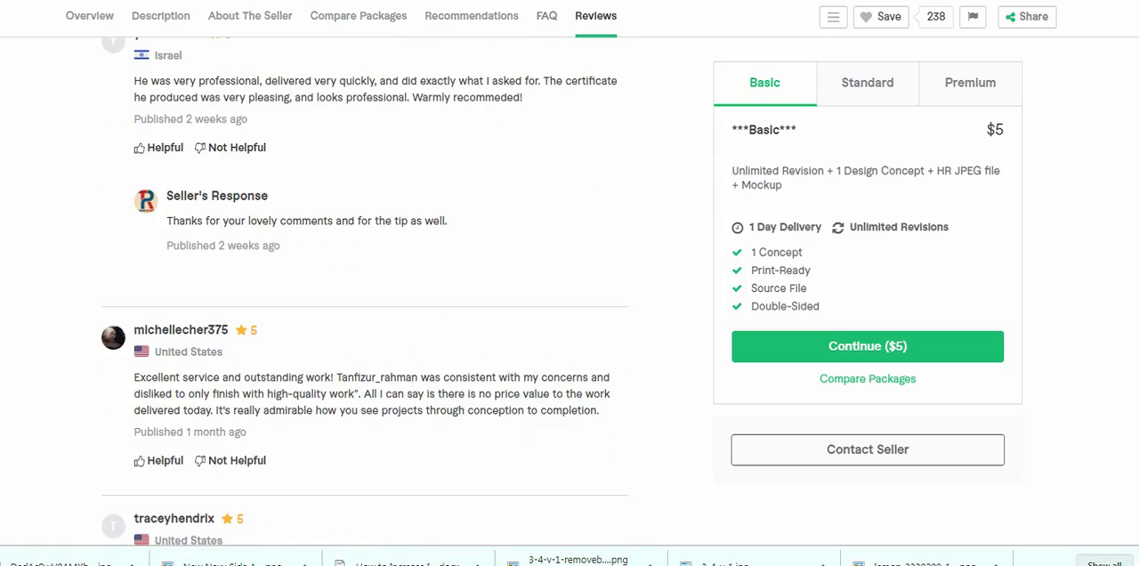
scroll(713, 488, down, 5)
scroll(713, 488, up, 6)
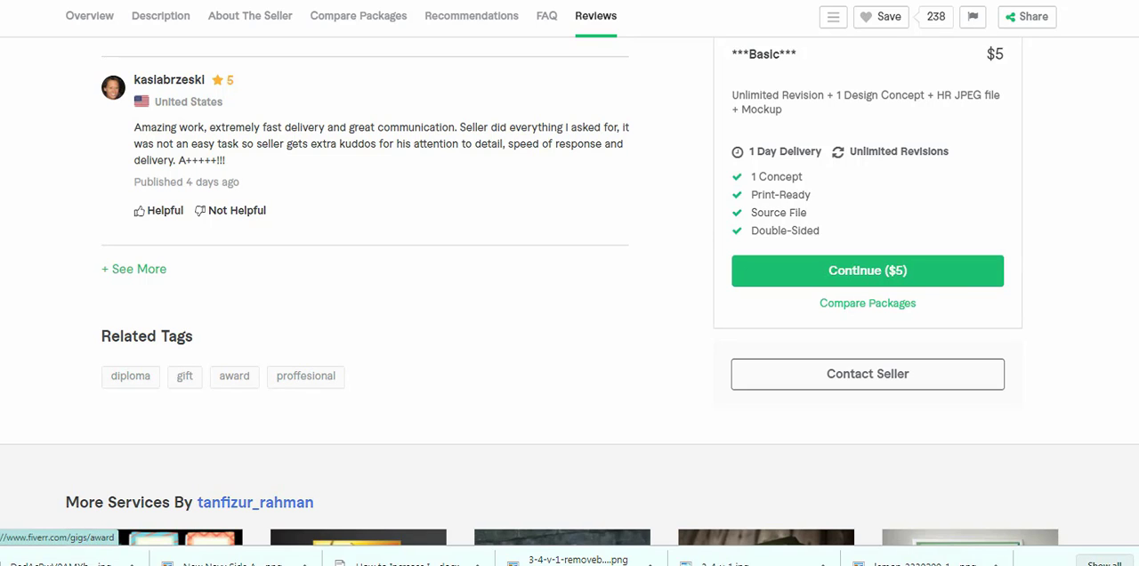
- Return to the professional diploma, custom certificate designs gig and examine its related tags
key(ctrl+Tab)
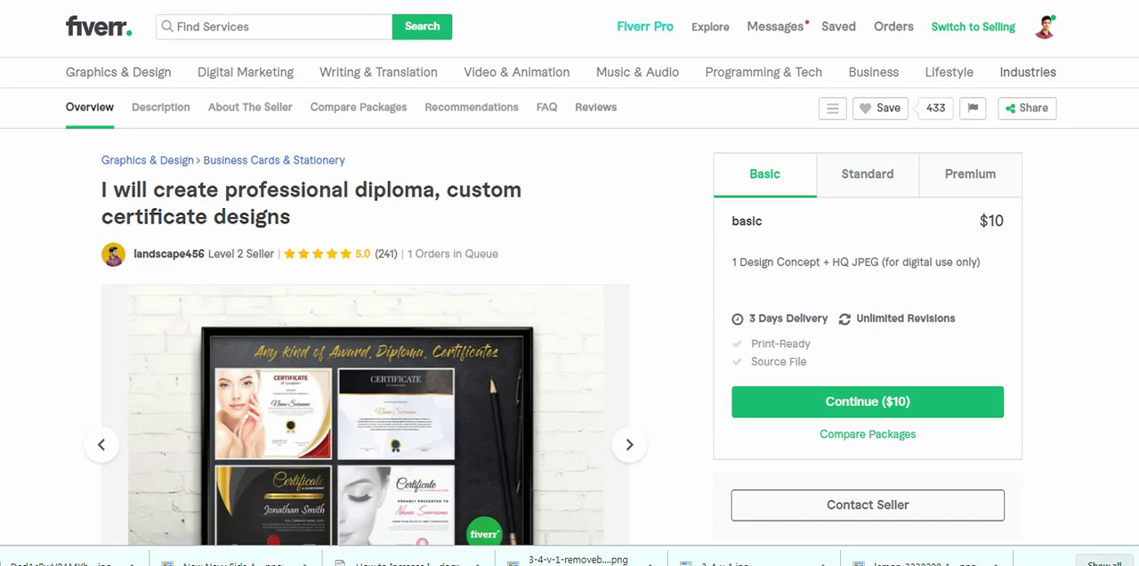
scroll(570, 303, down, 15)
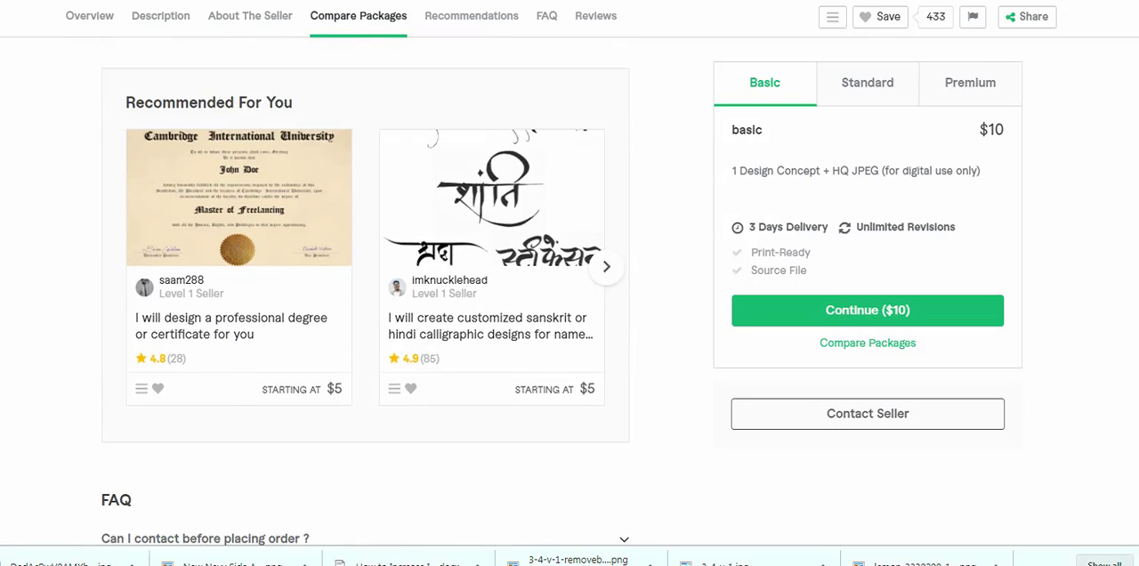
scroll(569, 303, down, 10)
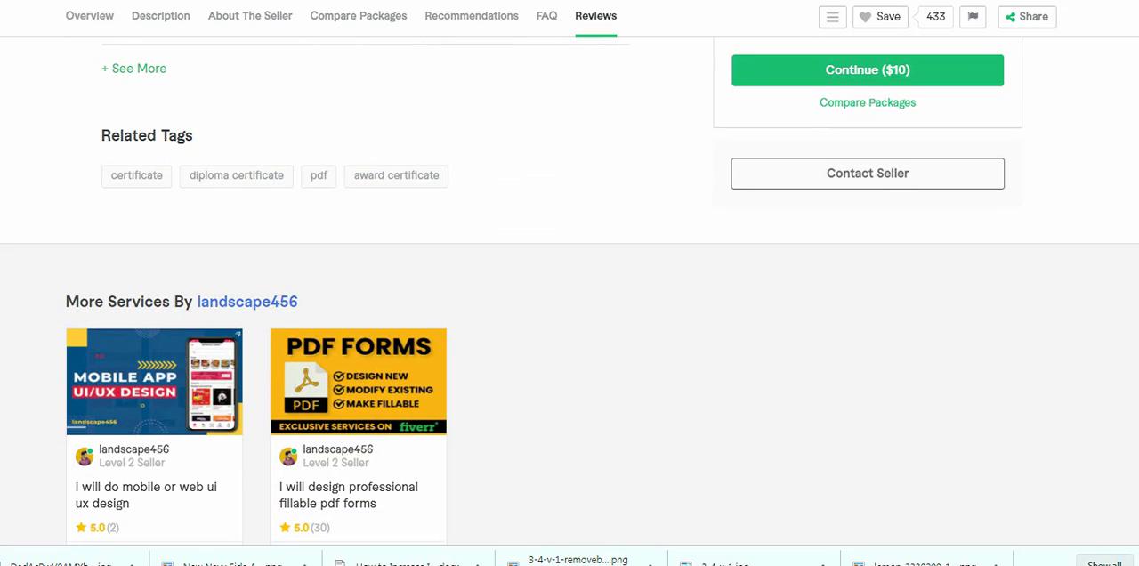
scroll(136, 400, up, 3)
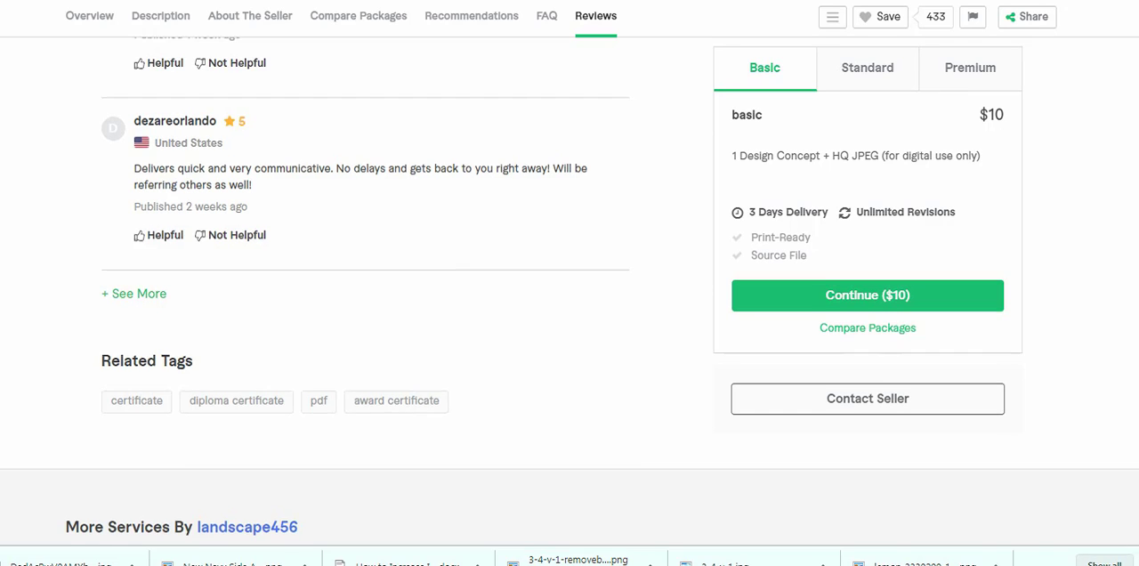
- View the gig's Standard and Premium package offers, returning to the Basic package
scroll(570, 283, up, 2)
click(868, 83)
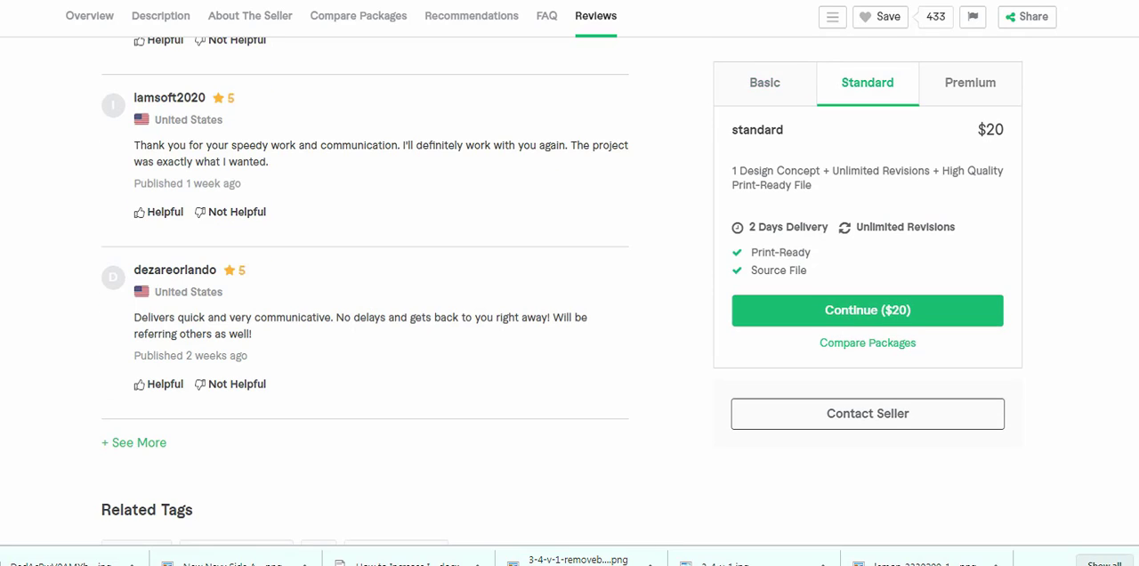
click(970, 83)
click(868, 83)
click(764, 83)
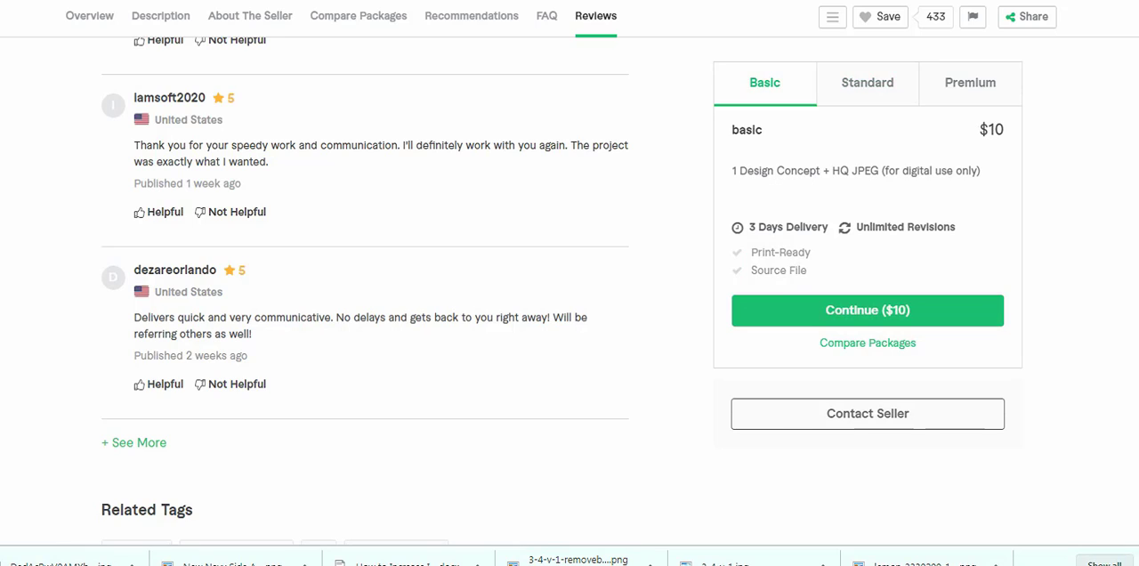
- Examine the package comparison table for prices, included files, revisions and delivery times, and return to the gig's overview
scroll(365, 290, up, 5)
scroll(365, 290, up, 20)
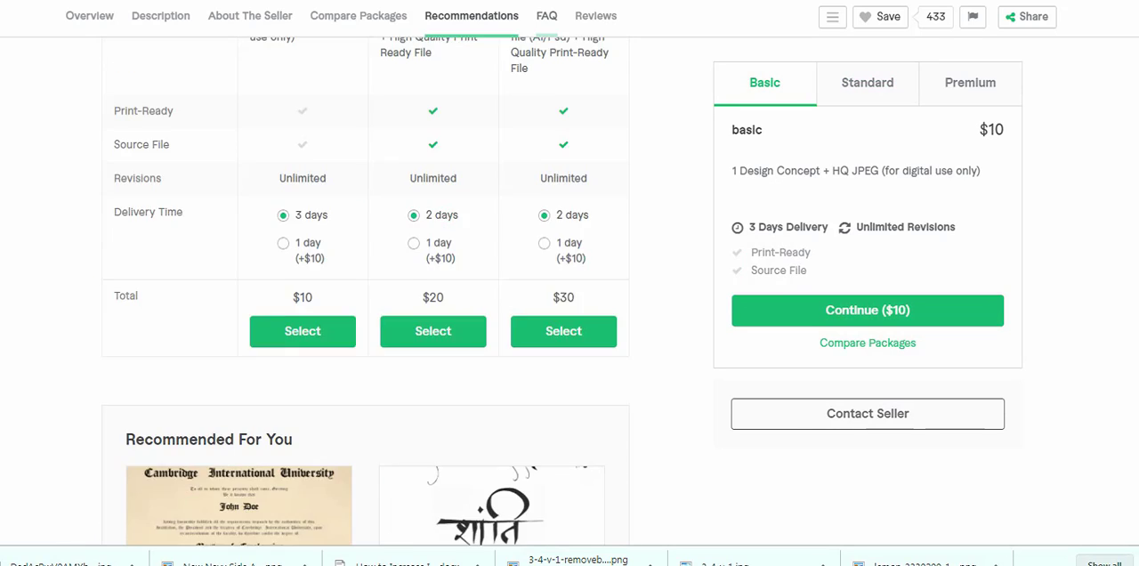
scroll(364, 290, down, 4)
scroll(365, 290, up, 3)
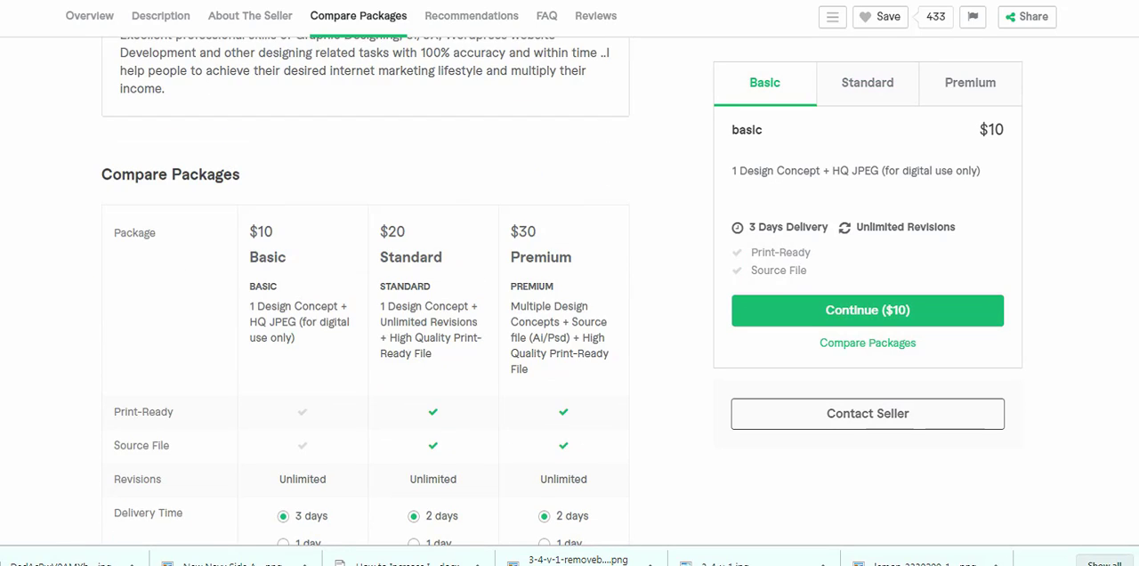
scroll(365, 290, down, 1)
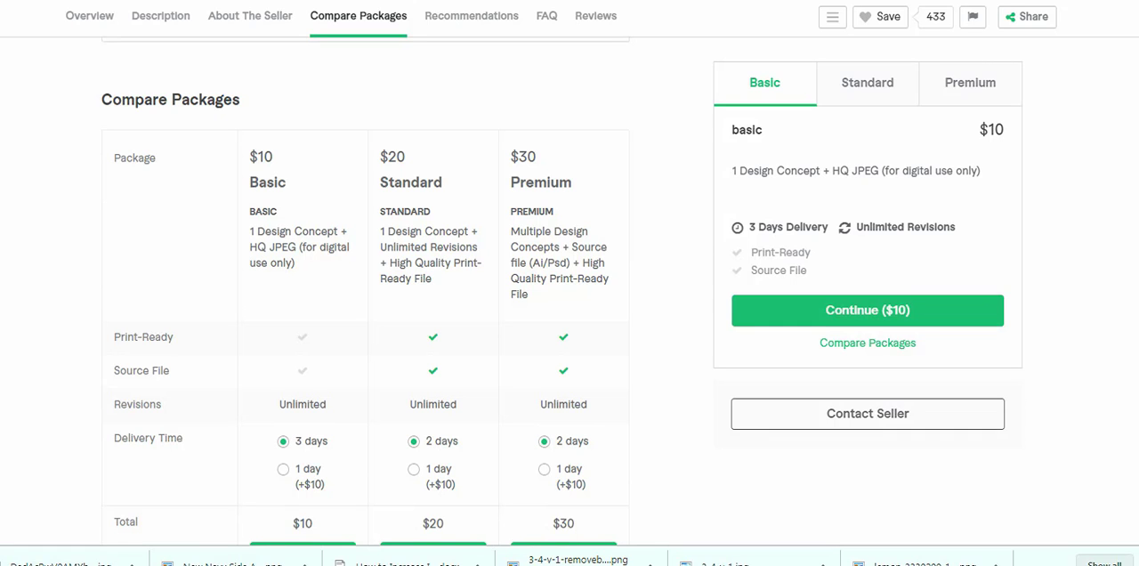
scroll(365, 290, up, 5)
scroll(365, 290, down, 7)
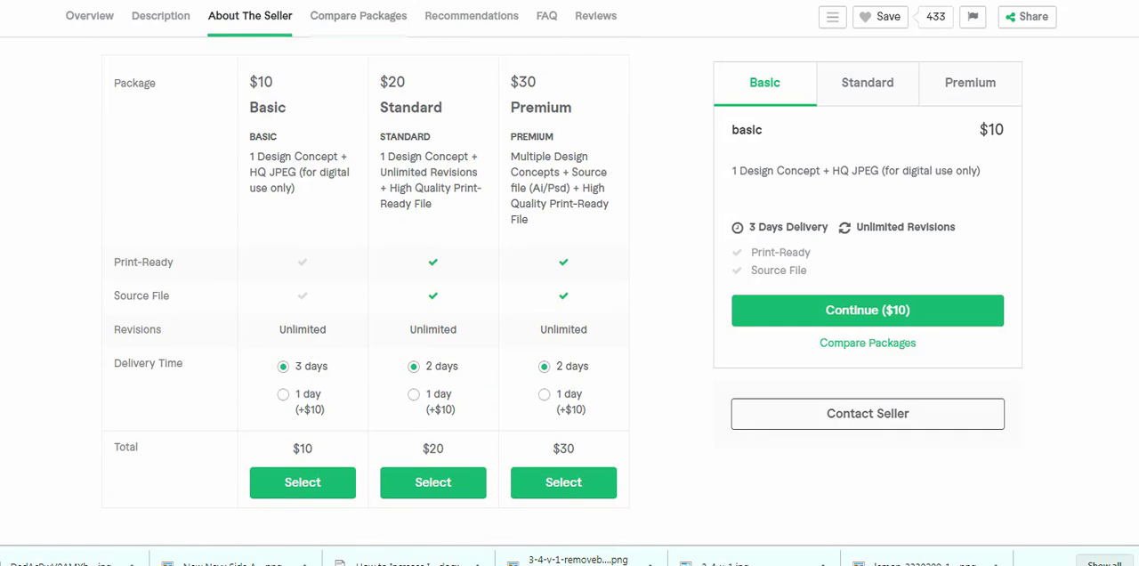
scroll(365, 290, down, 10)
scroll(365, 290, up, 12)
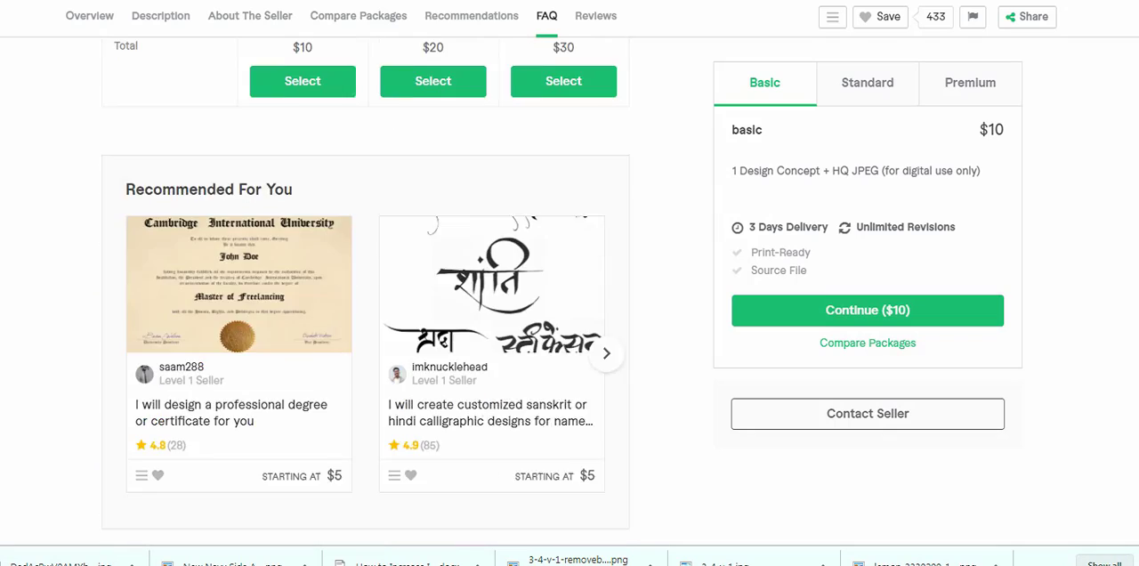
scroll(365, 290, up, 15)
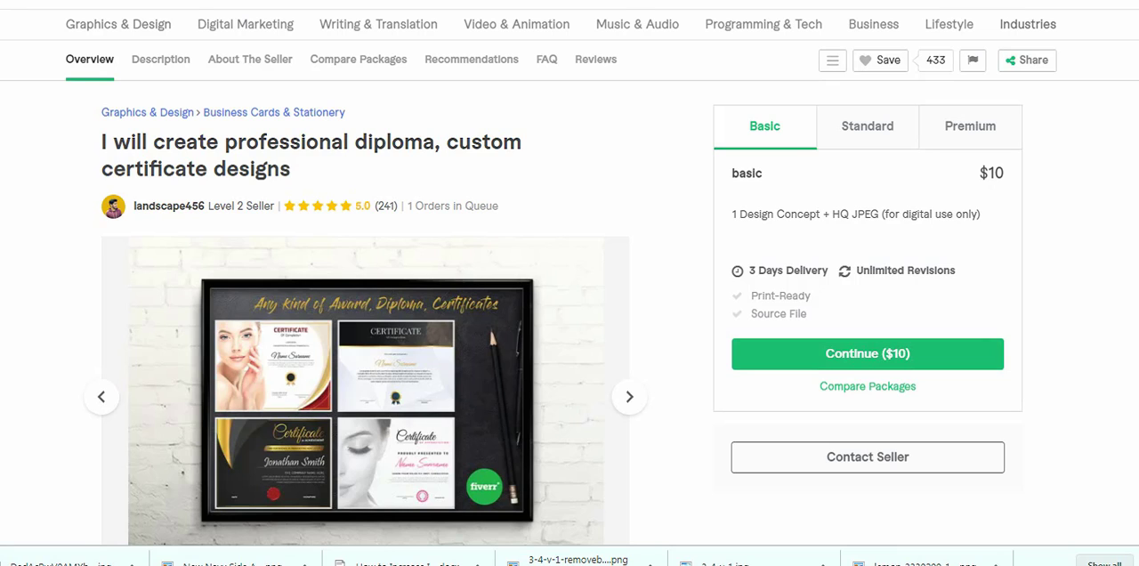
scroll(570, 278, up, 1)
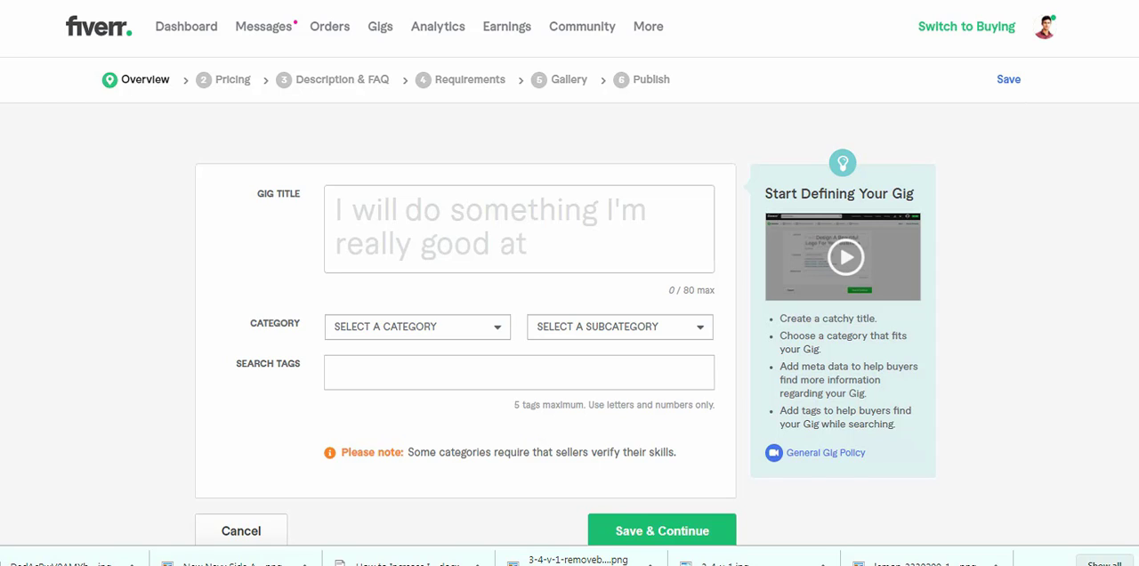
- Check the "certificate design" search phrase on the results page and return to the new gig form
mouse_move(519, 229)
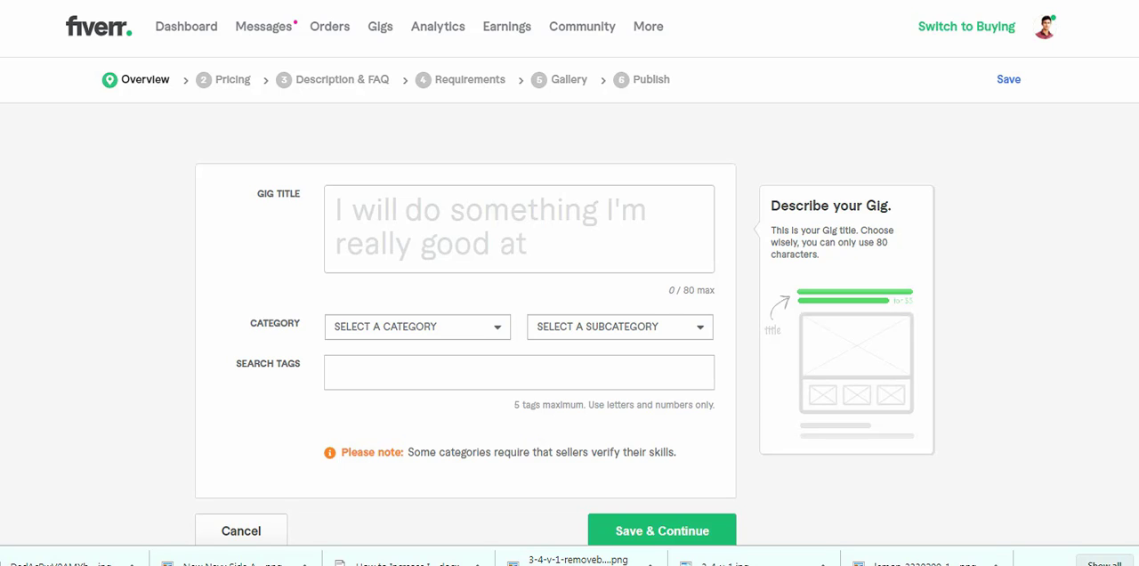
click(519, 228)
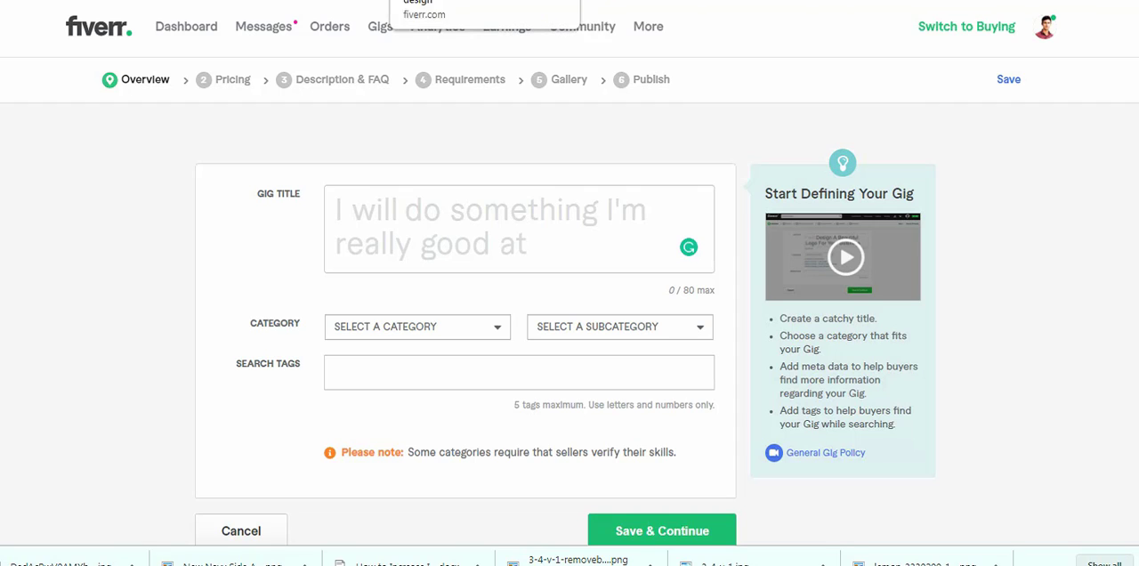
click(445, 1)
click(307, 26)
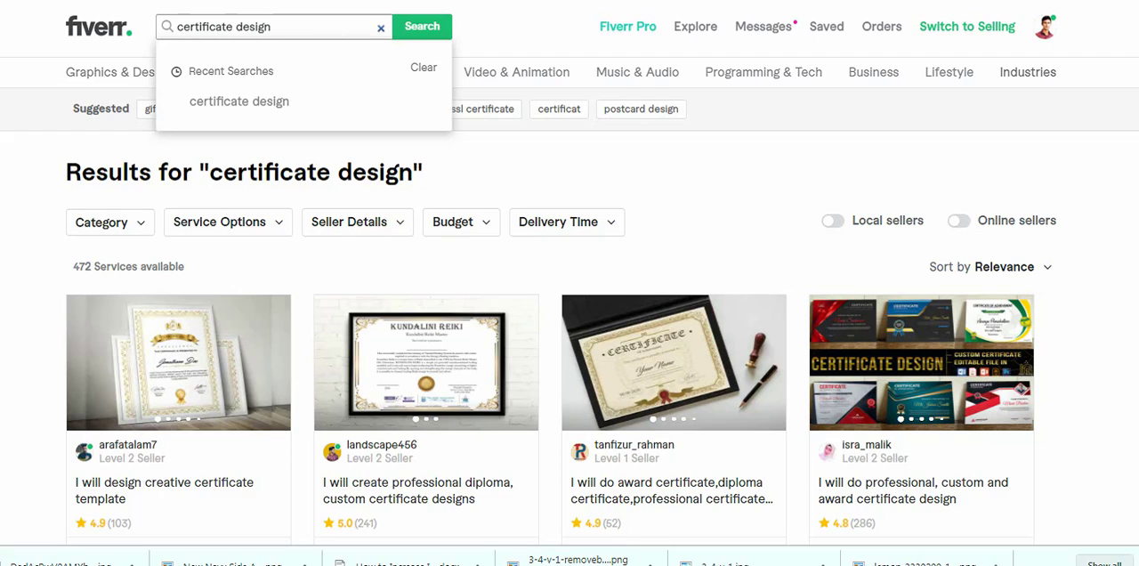
click(343, 1)
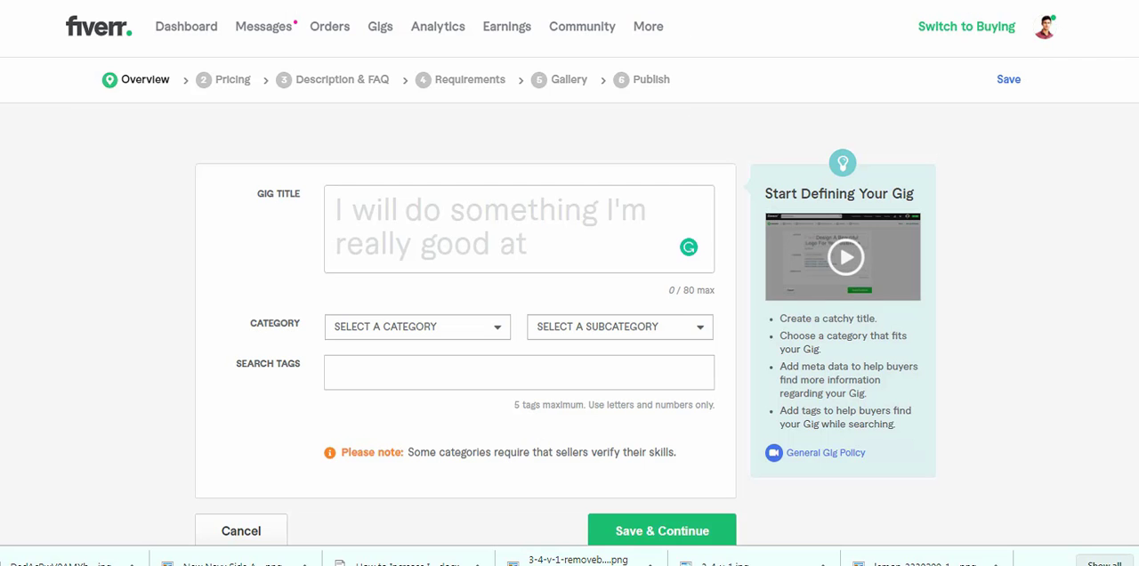
- Enter "certificate design" as the beginning of the new gig's title
click(406, 212)
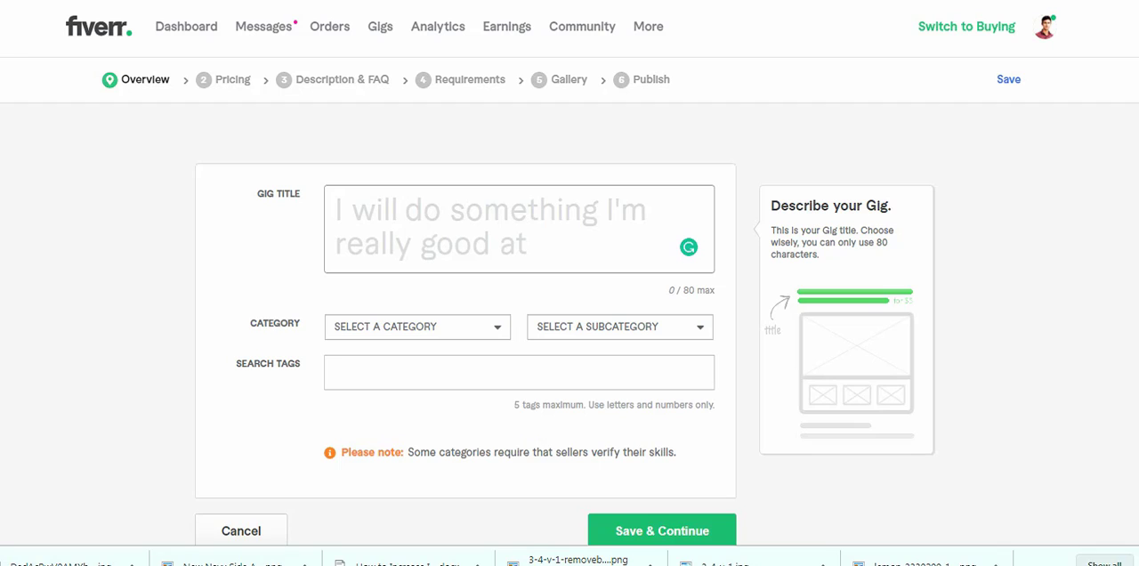
text(c)
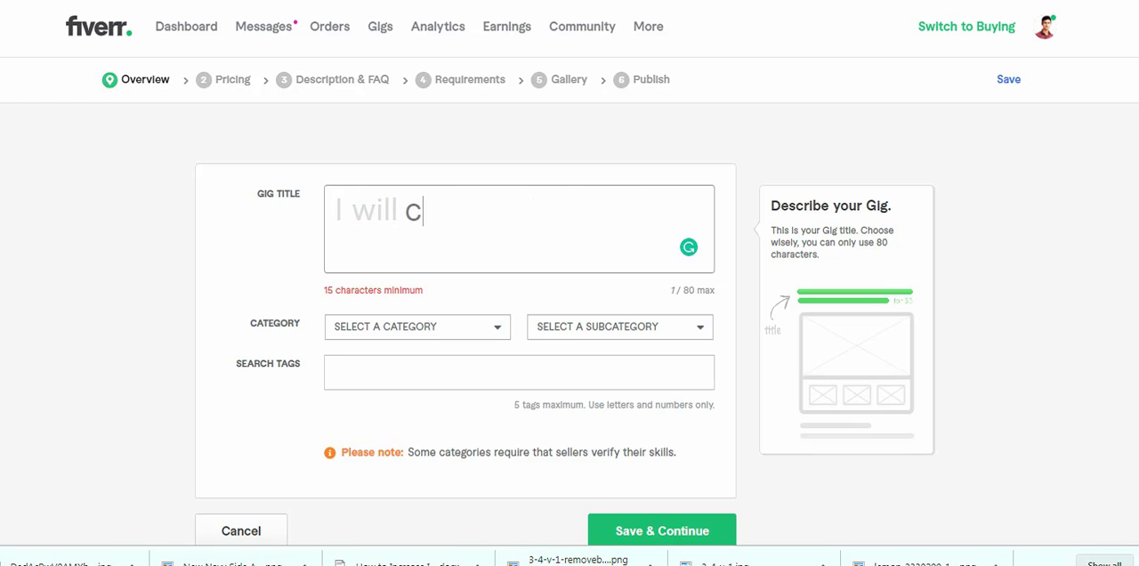
text(ertific)
key(BackSpace)
text(ficate)
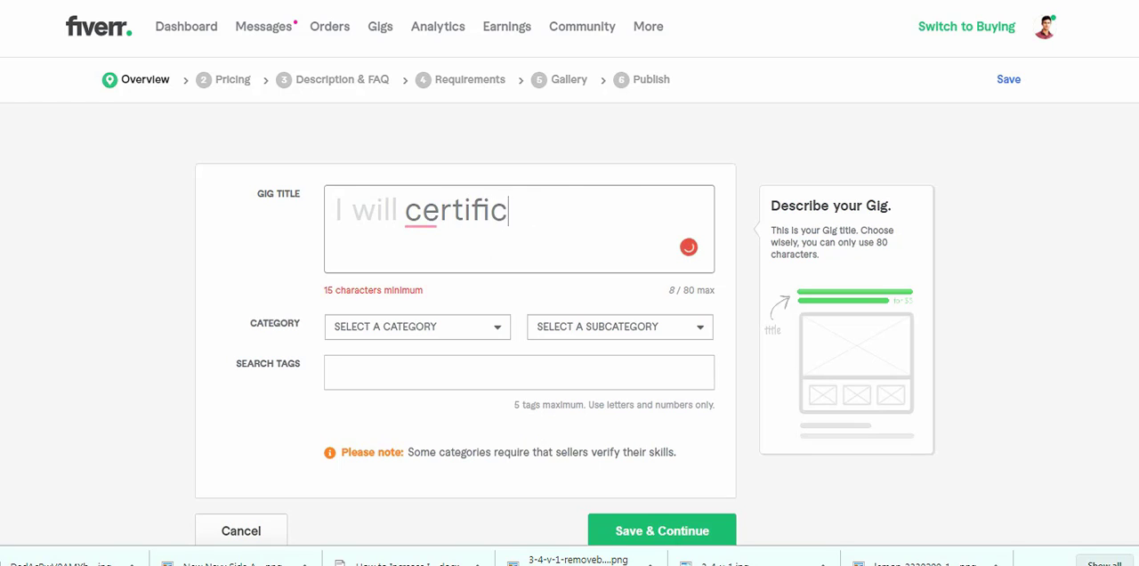
text( design)
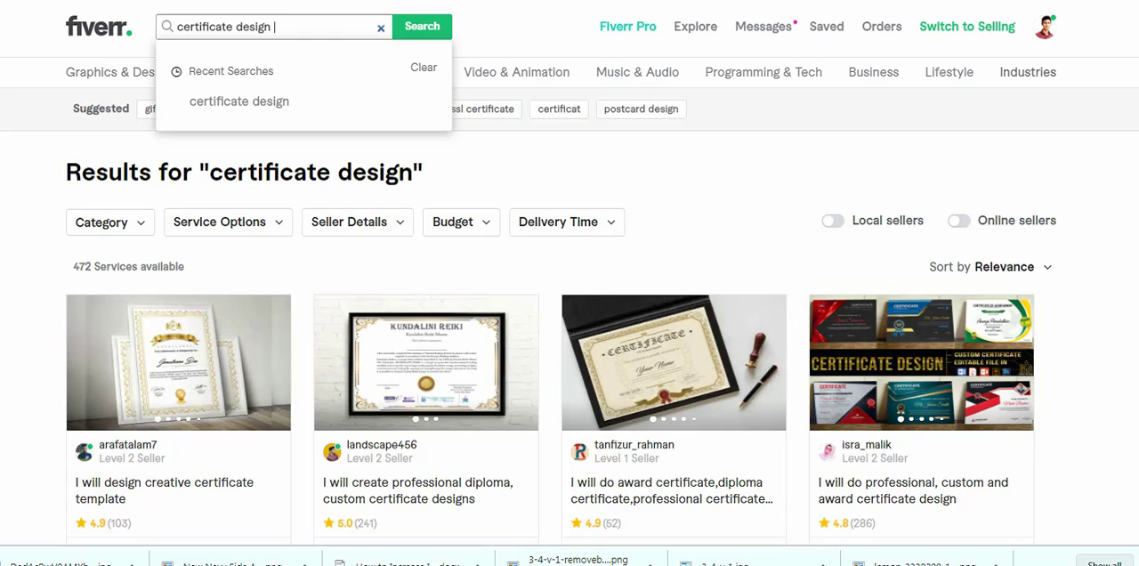
- Shorten the service search phrase to "certificate" and go through the suggested services for title keywords
key(BackSpace)
key(BackSpace)
key(BackSpace)
key(BackSpace)
key(BackSpace)
key(BackSpace)
key(BackSpace)
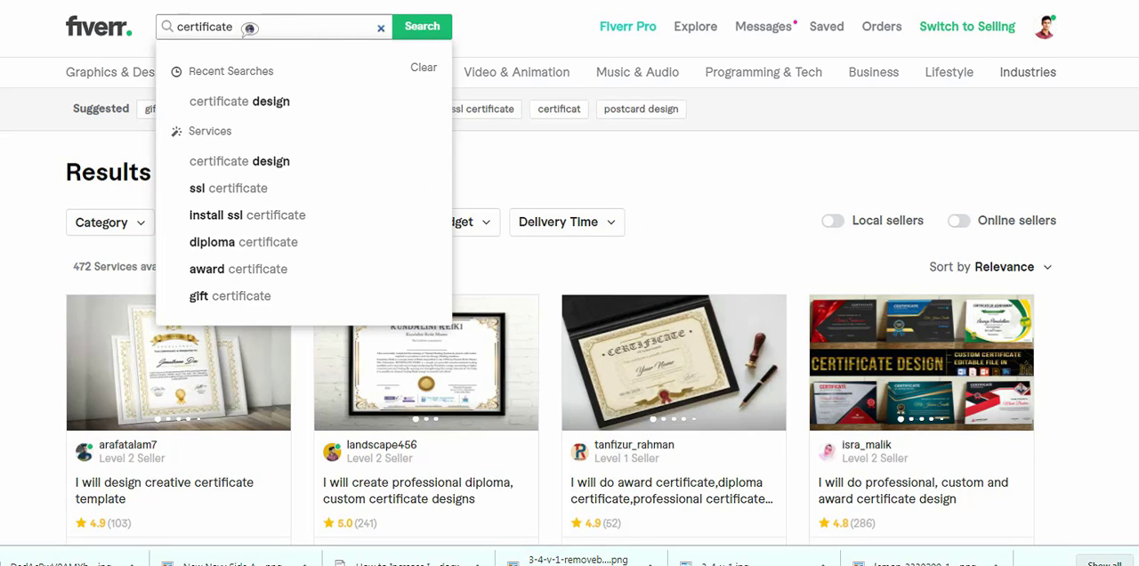
key(Down)
key(Down)
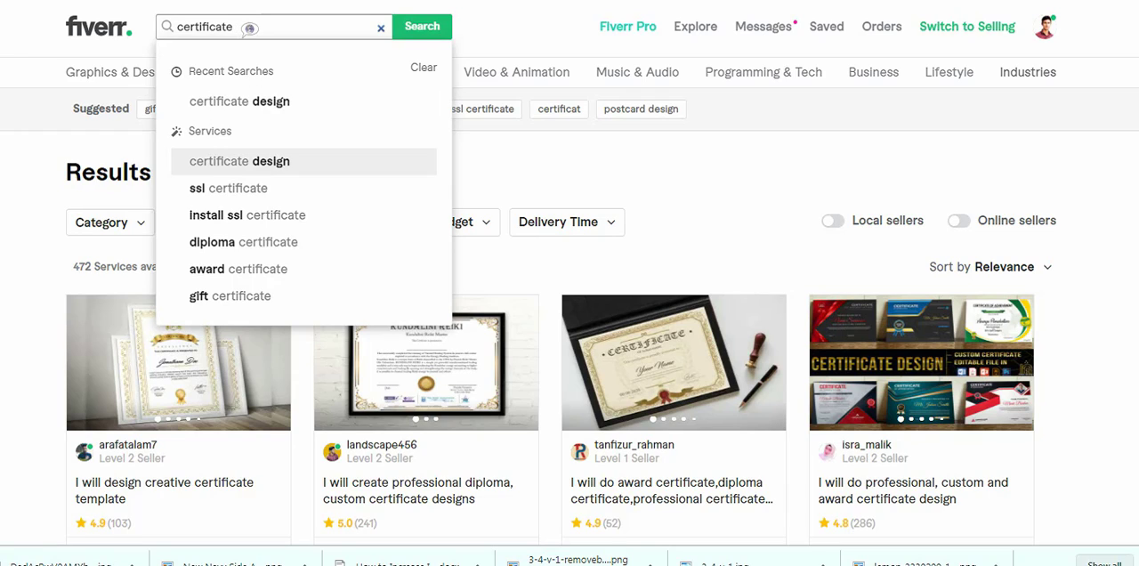
key(Down)
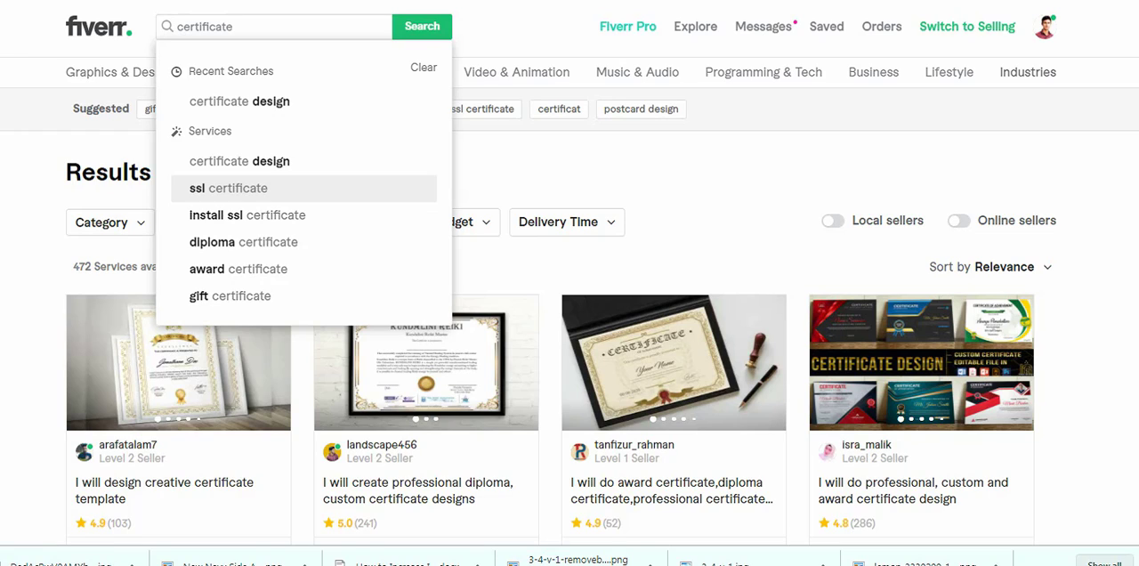
key(Down)
key(Down)
key(Down)
key(Down)
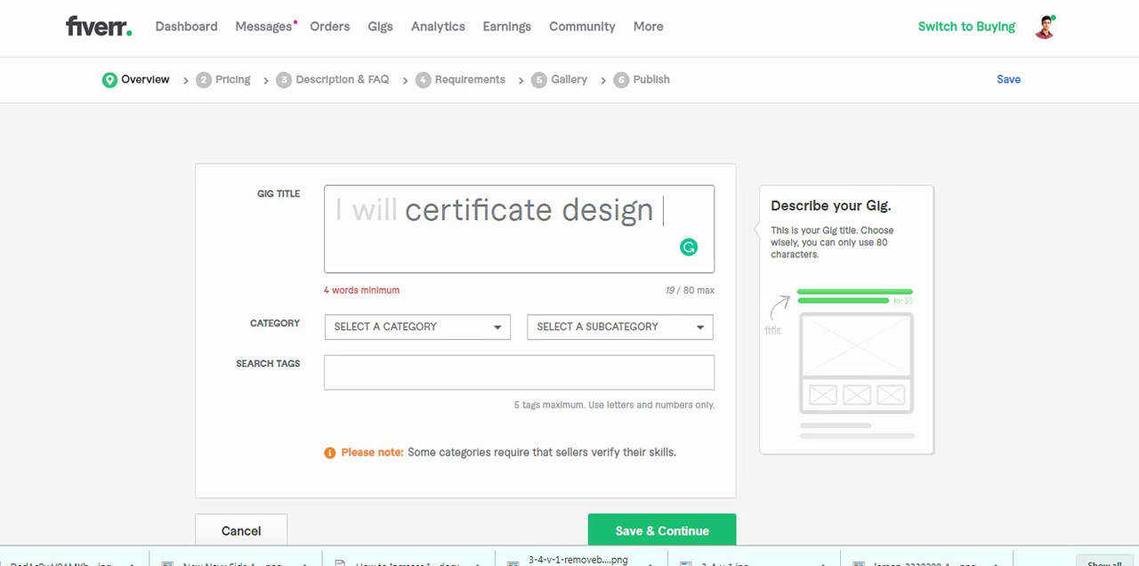
- Append the keywords "diploma award gift" to the new gig's title
text(dim)
key(BackSpace)
text(p)
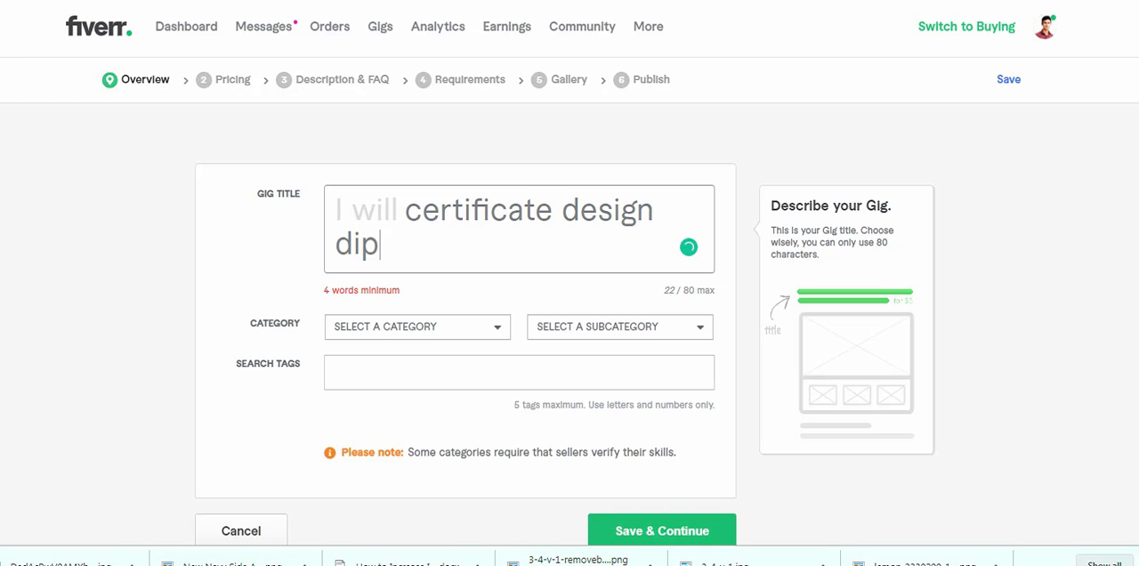
text(loma )
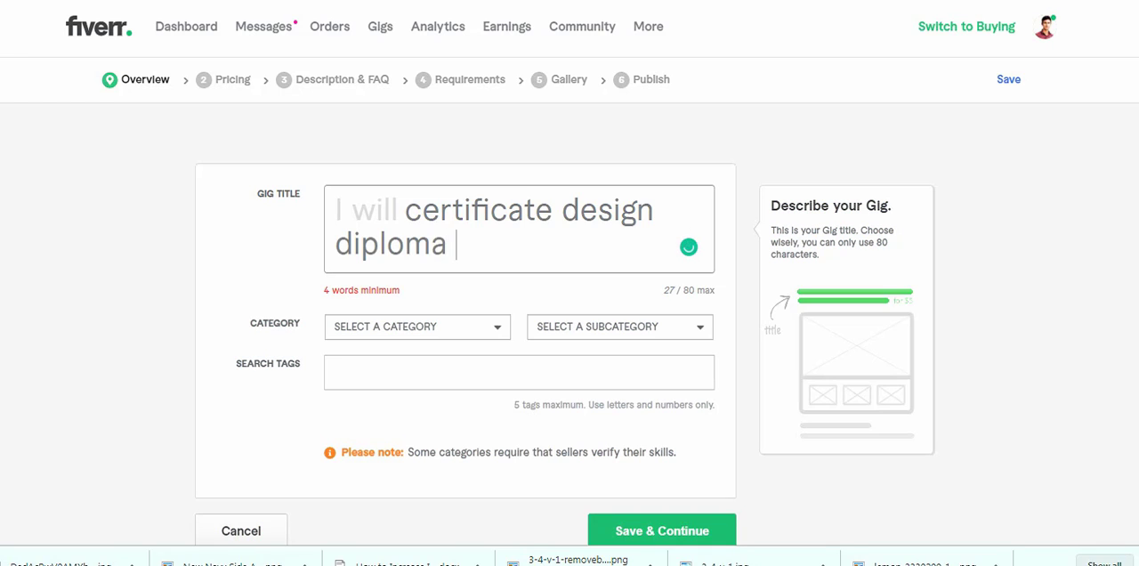
text(award gif)
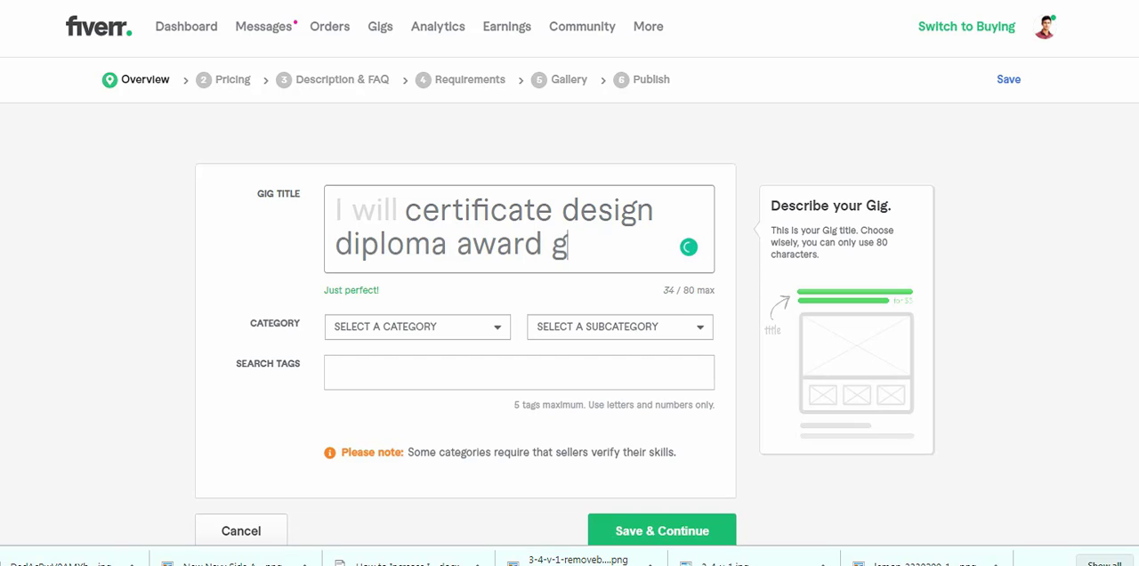
text(t)
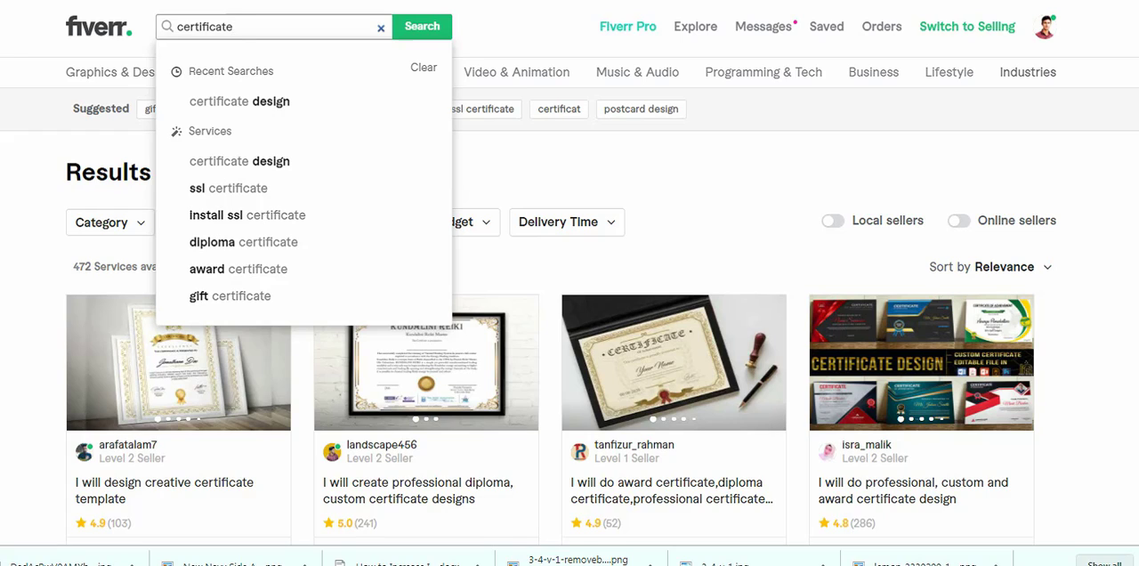
- Extend the service search phrase to "certificate de" and check the suggested services
text(de)
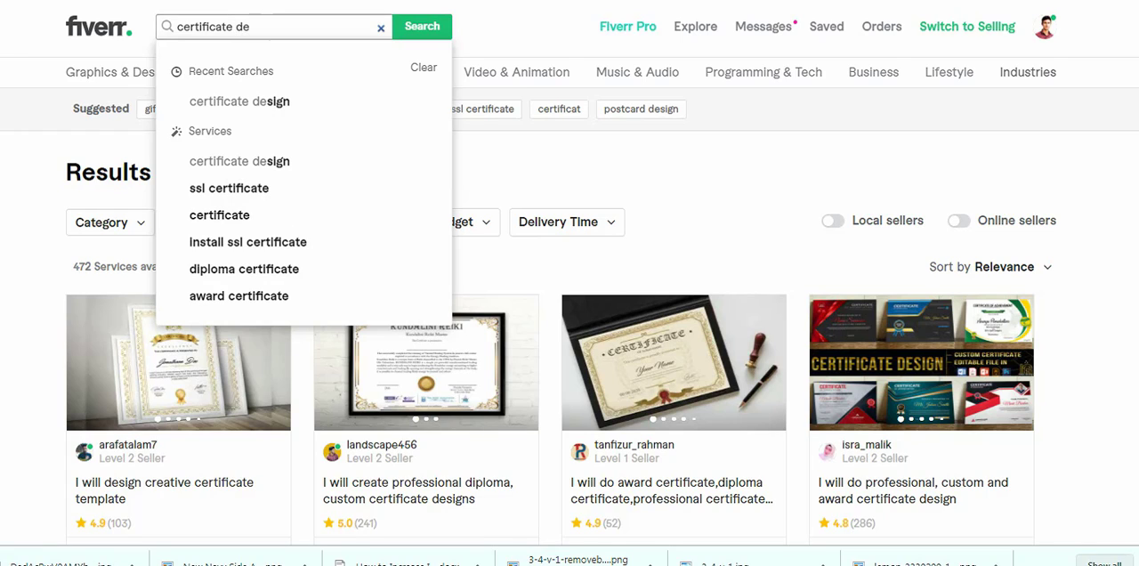
text(l)
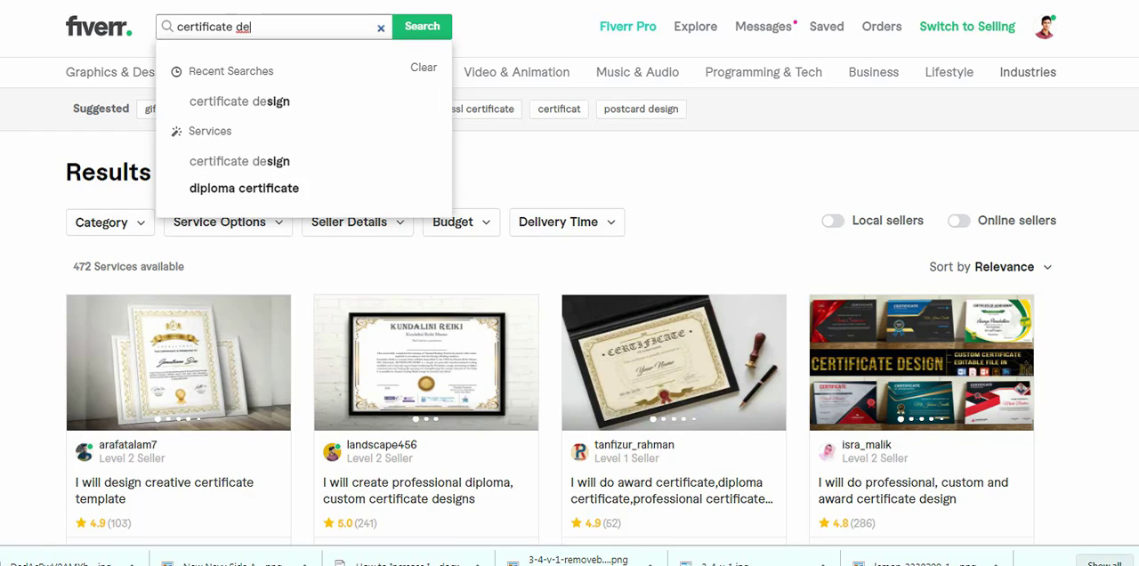
key(ctrl+a)
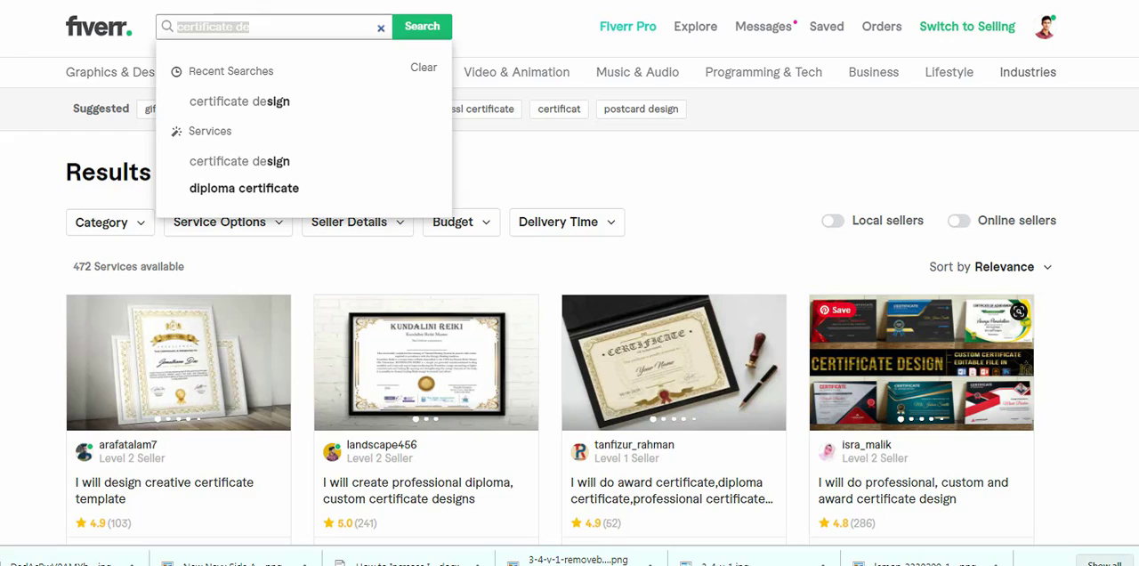
click(253, 27)
- Replace the search phrase with "design certificate", check the suggested services for keywords, and clear the search
key(ctrl+a)
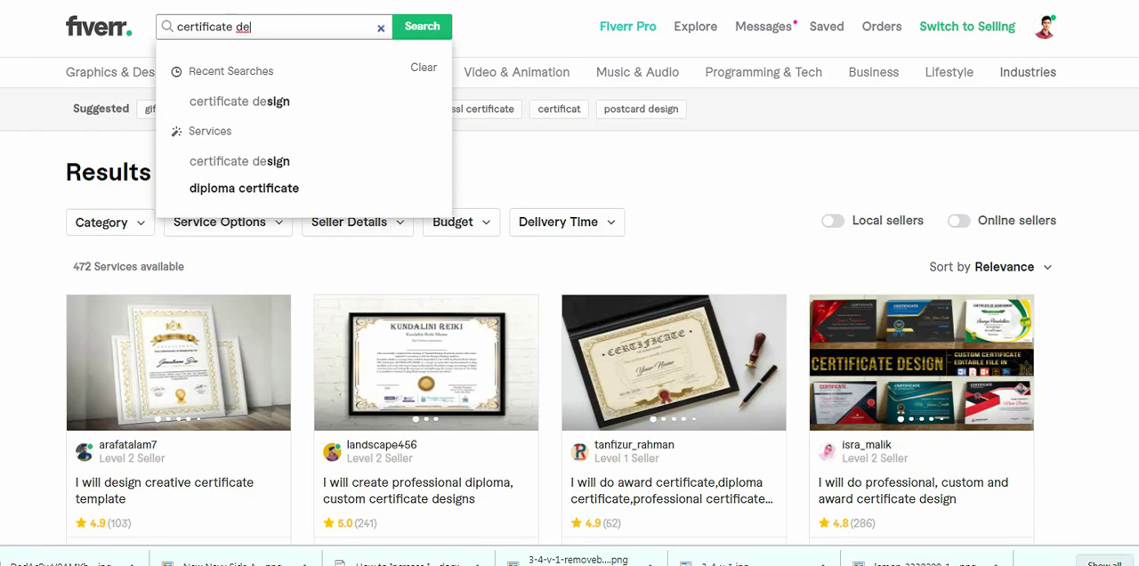
key(BackSpace)
text(design cert)
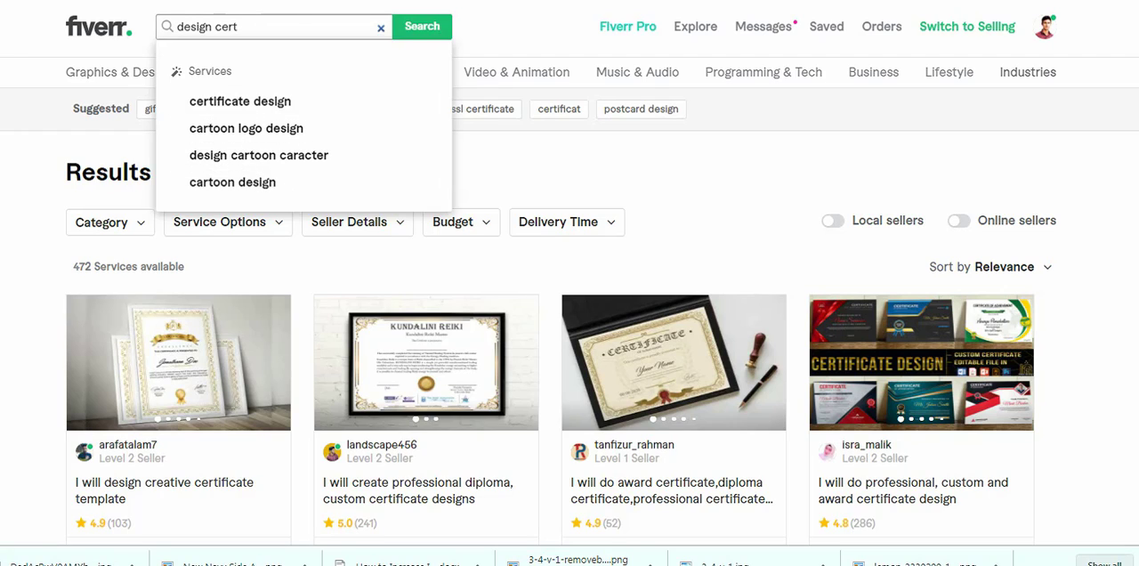
text(ifi)
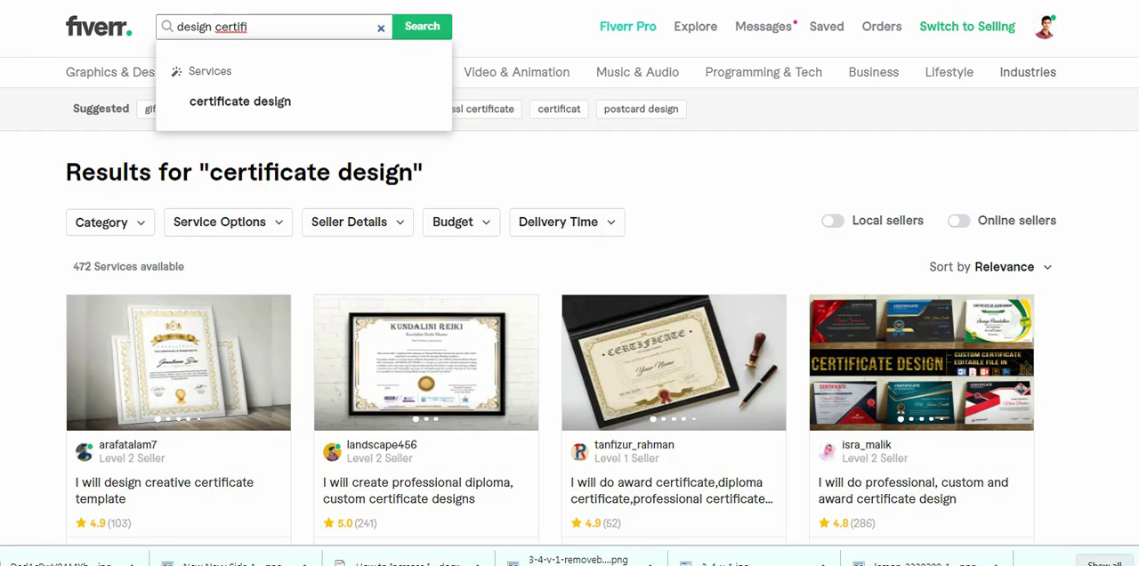
text(cate)
key(ctrl+a)
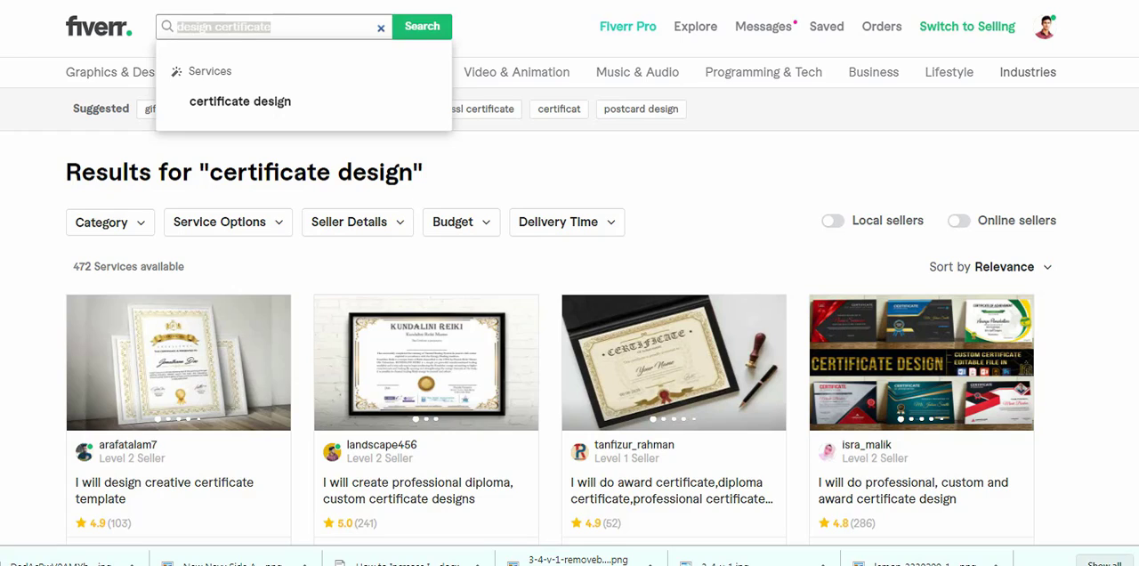
key(BackSpace)
key(Escape)
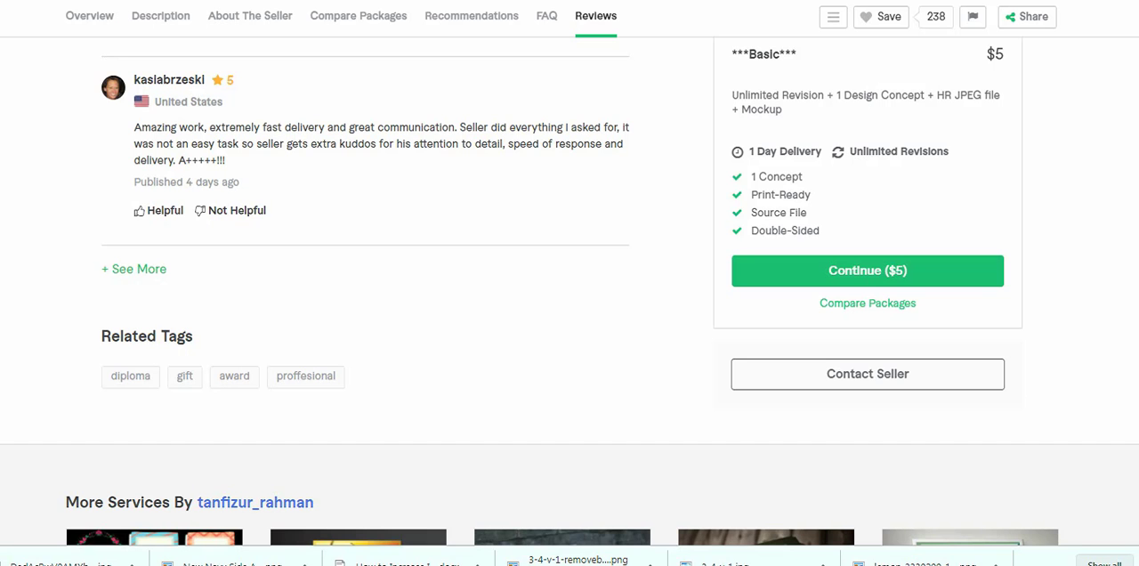
- Check the related tags of the competing $5 certificate gig and append "professional" to the new gig's title
scroll(570, 291, up, 4)
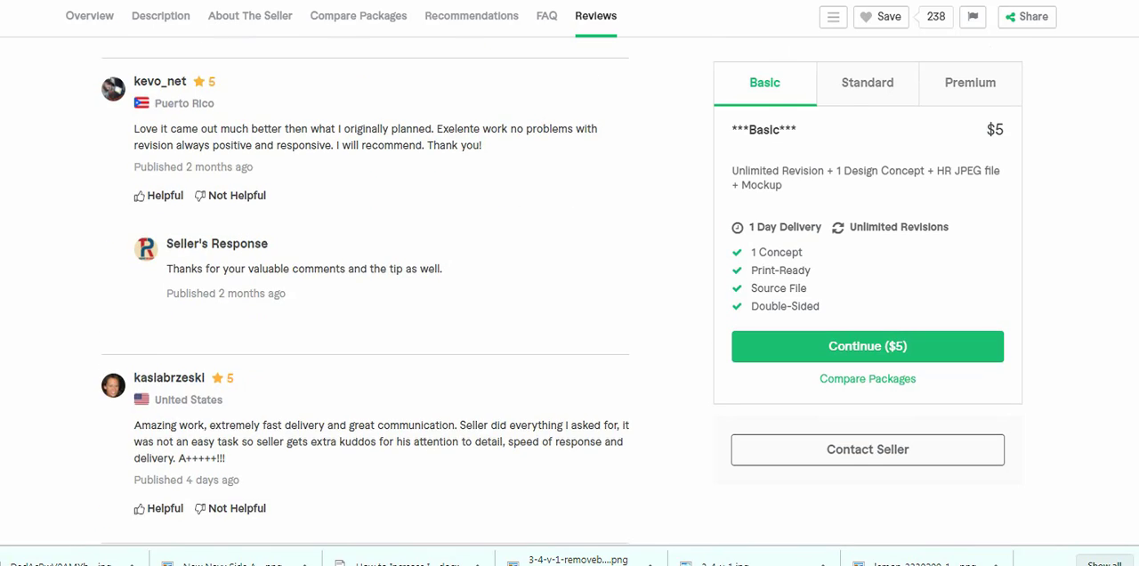
scroll(570, 292, down, 4)
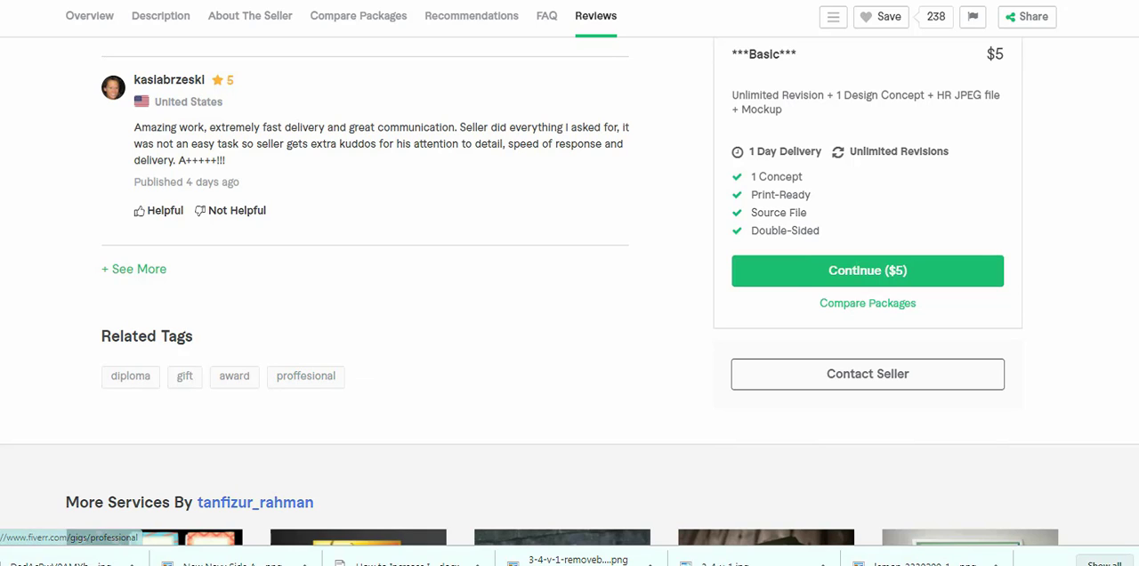
key(ctrl+shift+Tab)
key(ctrl+Tab)
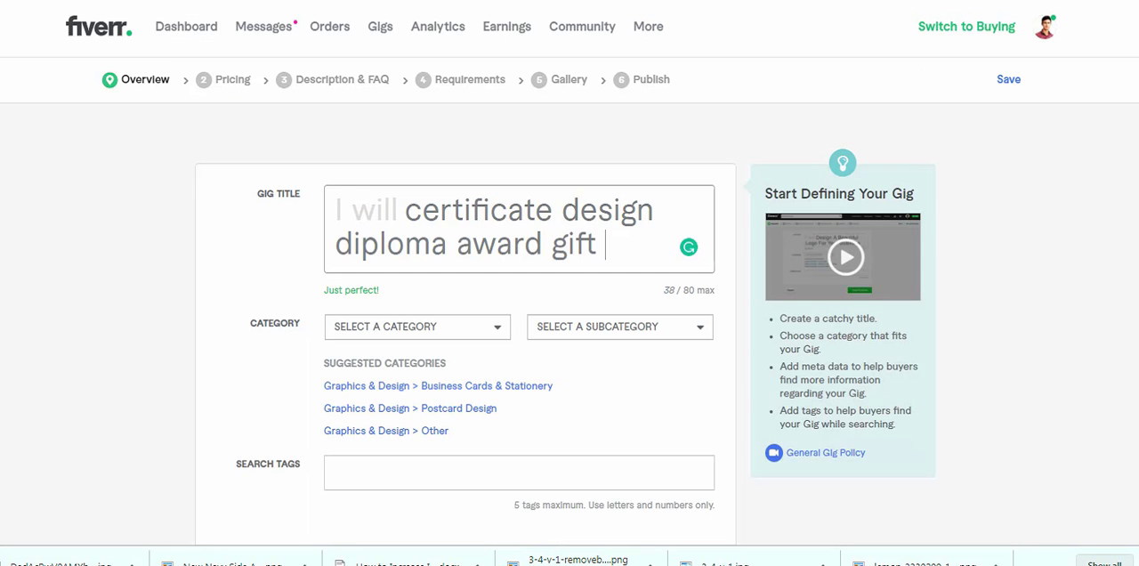
text(pro)
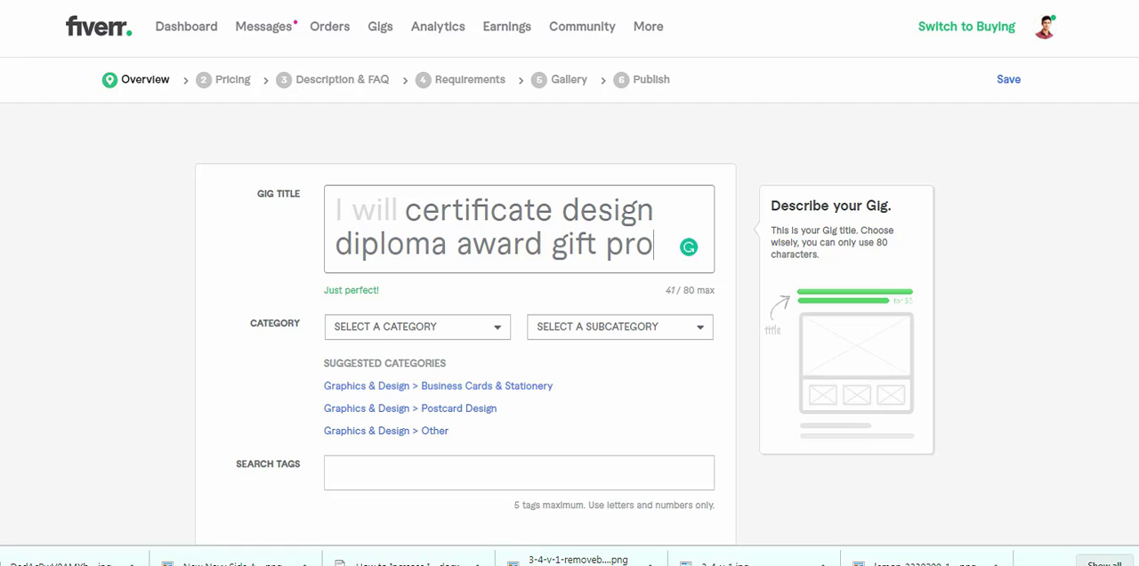
text(fessional)
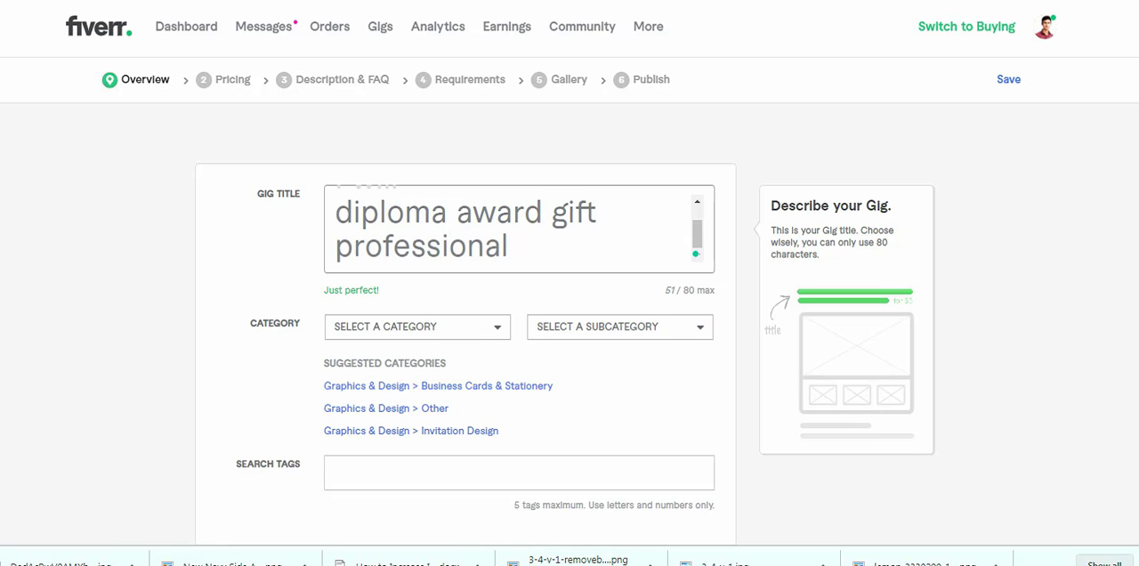
- Examine the related tags of the "professional diploma, custom certificate designs" gig for further keywords and return to the new gig form
key(ctrl+shift+Tab)
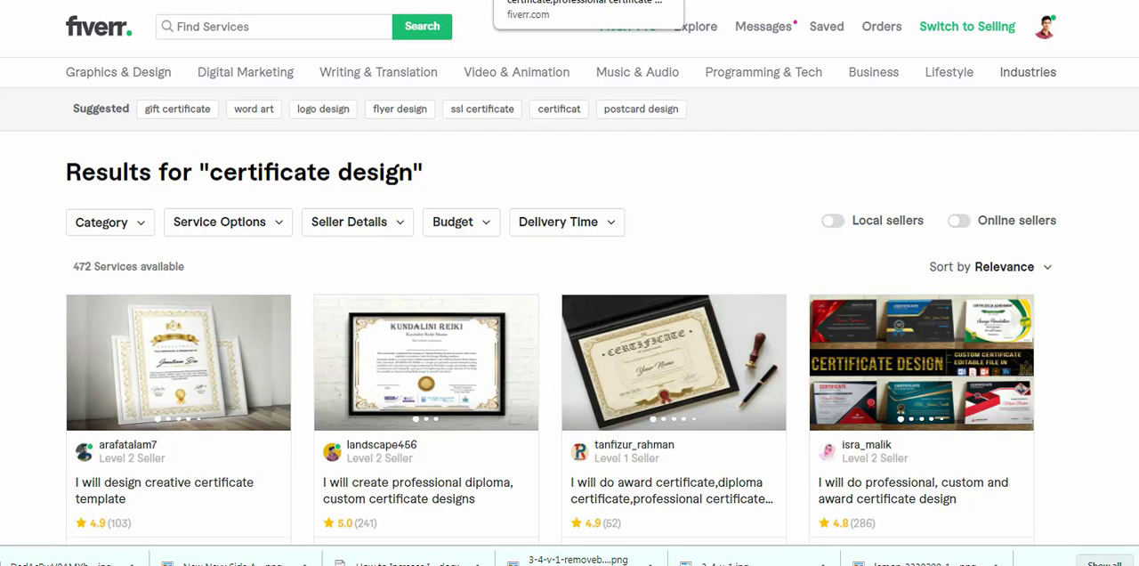
click(552, 1)
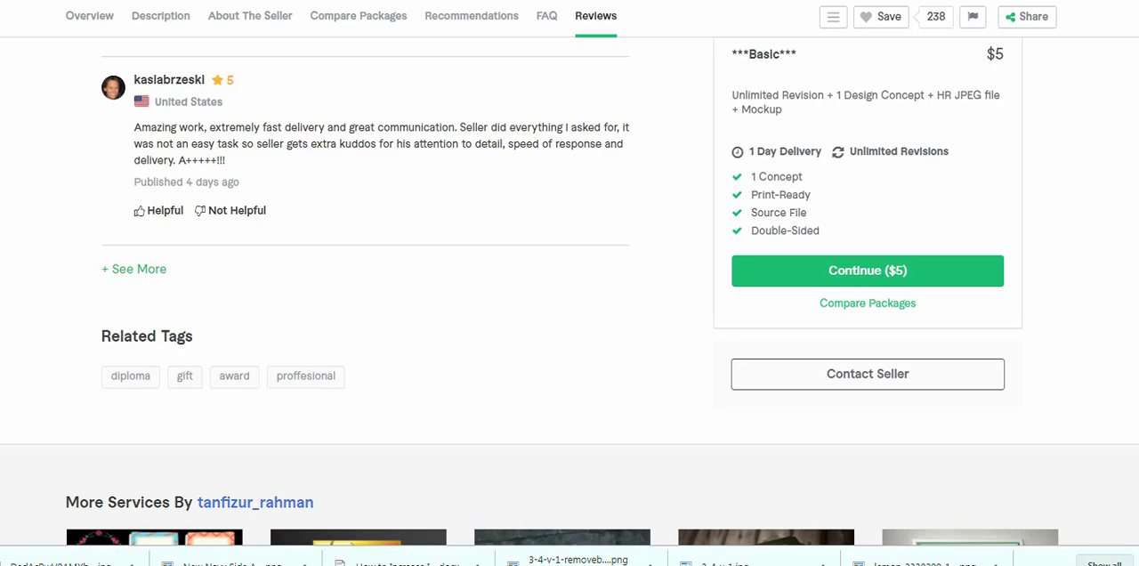
key(ctrl+Tab)
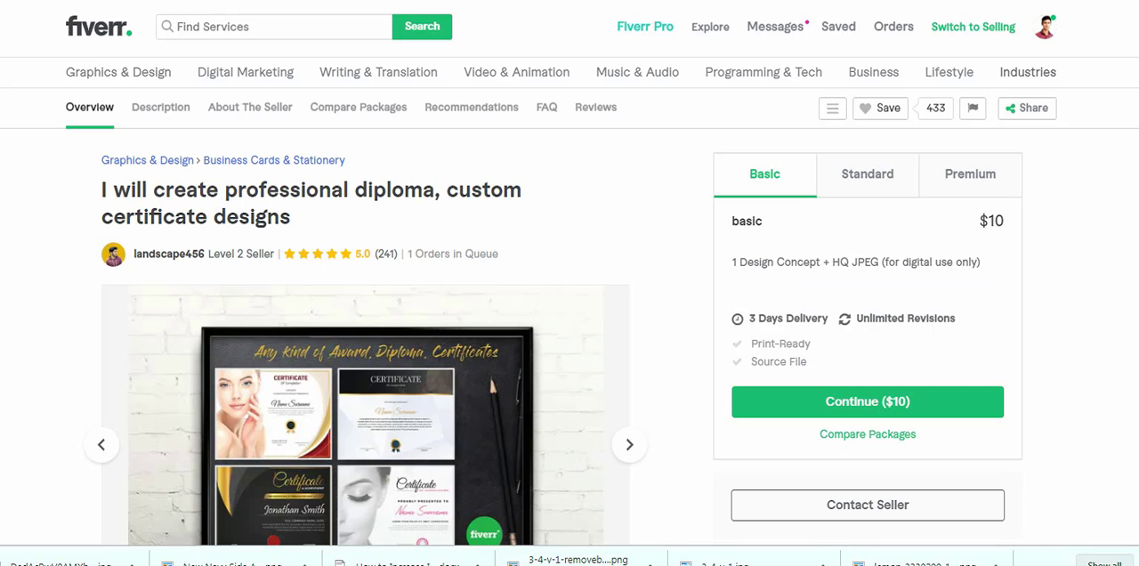
scroll(569, 294, down, 20)
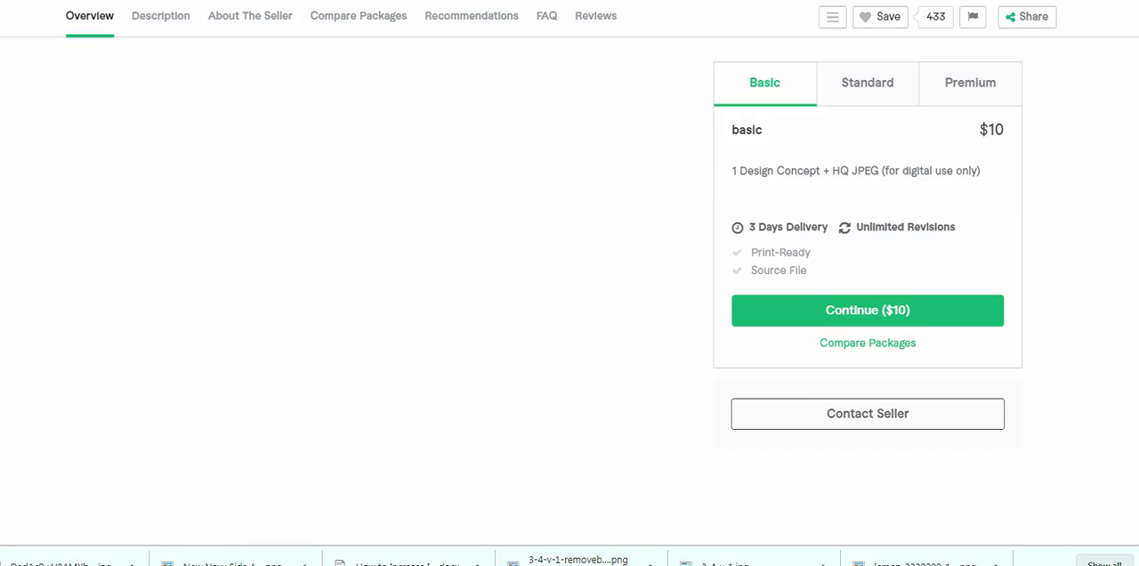
scroll(570, 285, up, 7)
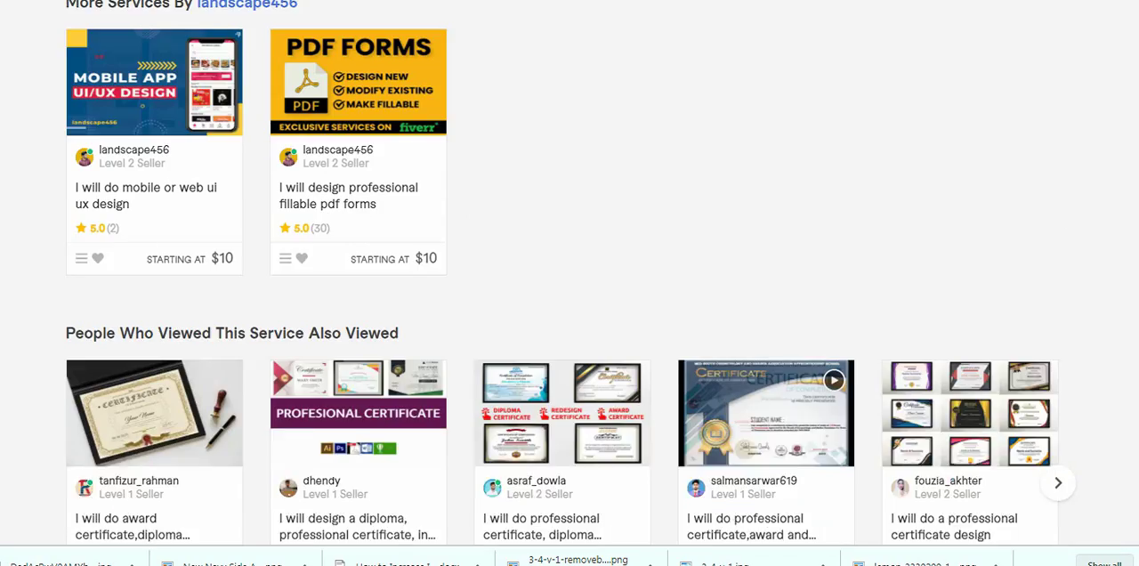
scroll(569, 294, down, 1)
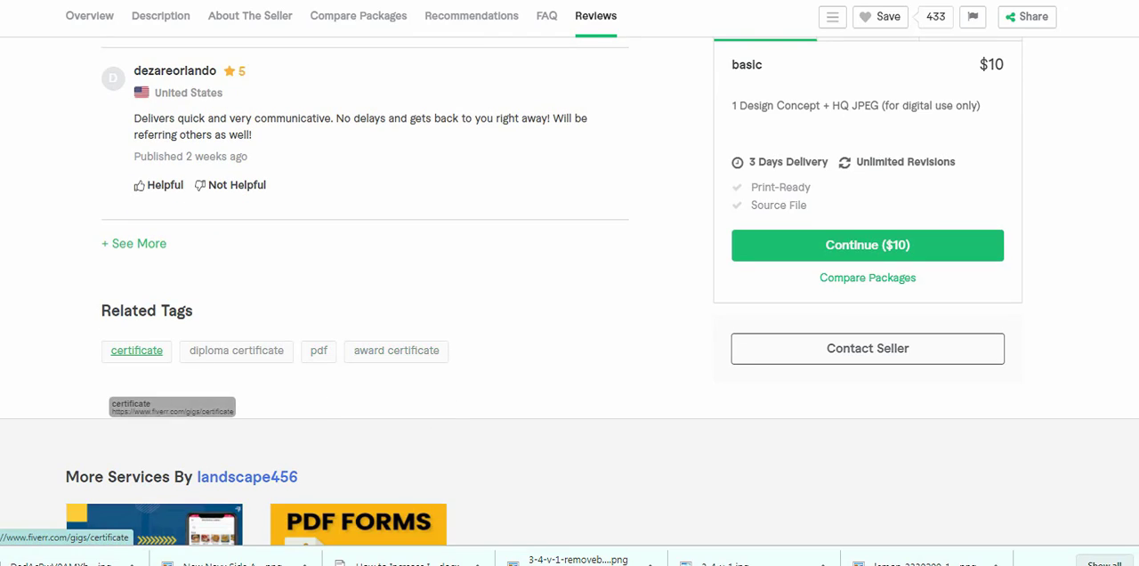
scroll(570, 294, up, 5)
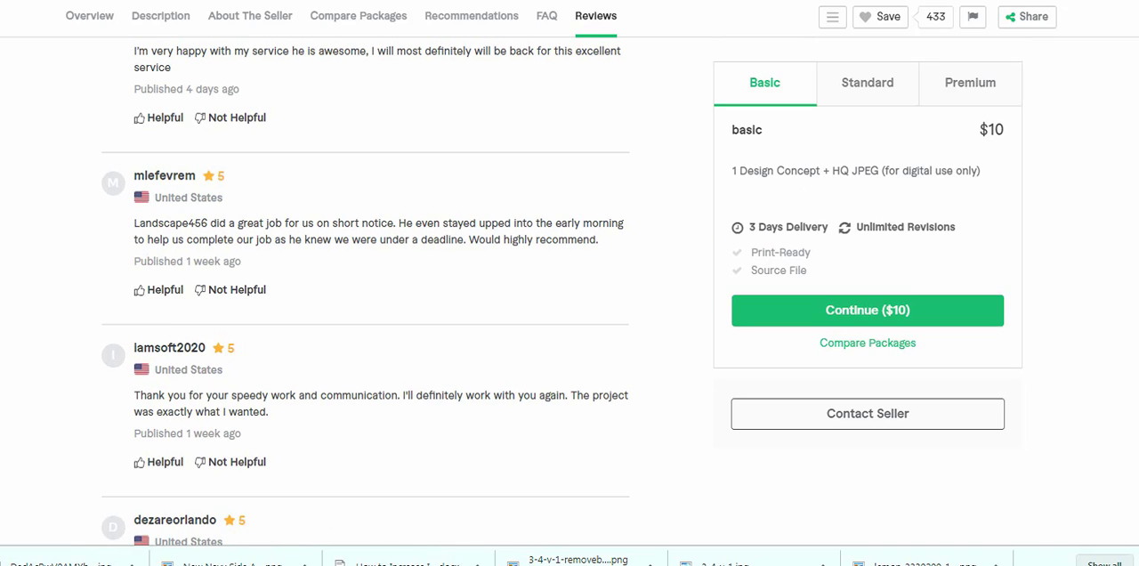
mouse_move(311, 1)
mouse_down()
mouse_move(306, 21)
mouse_move(305, 0)
mouse_up()
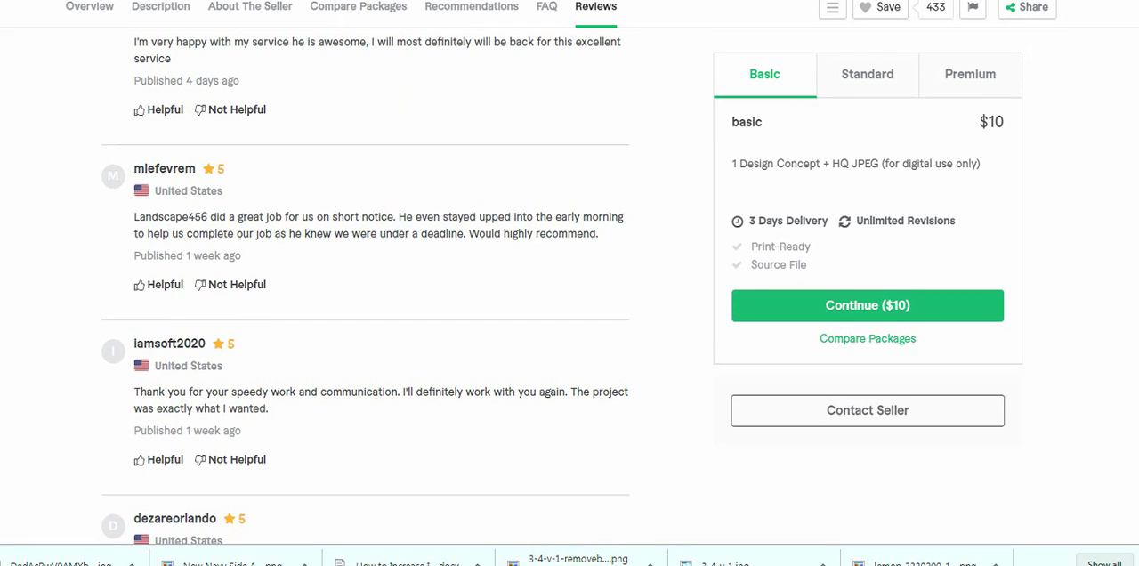
click(332, 0)
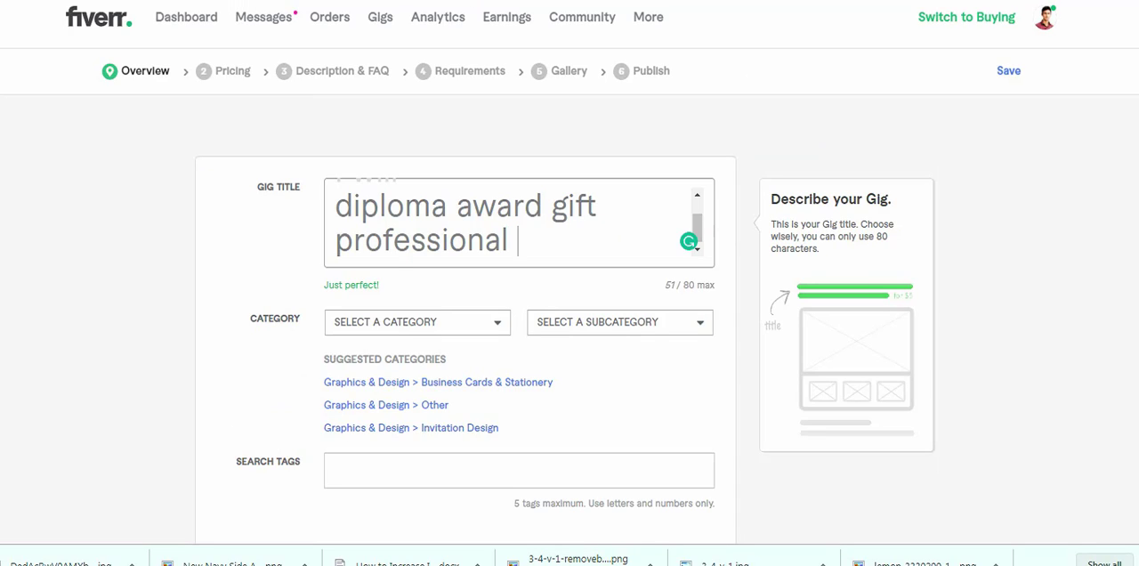
- Append the keywords "winning pass" to the new gig's title and review the whole title
text(winning)
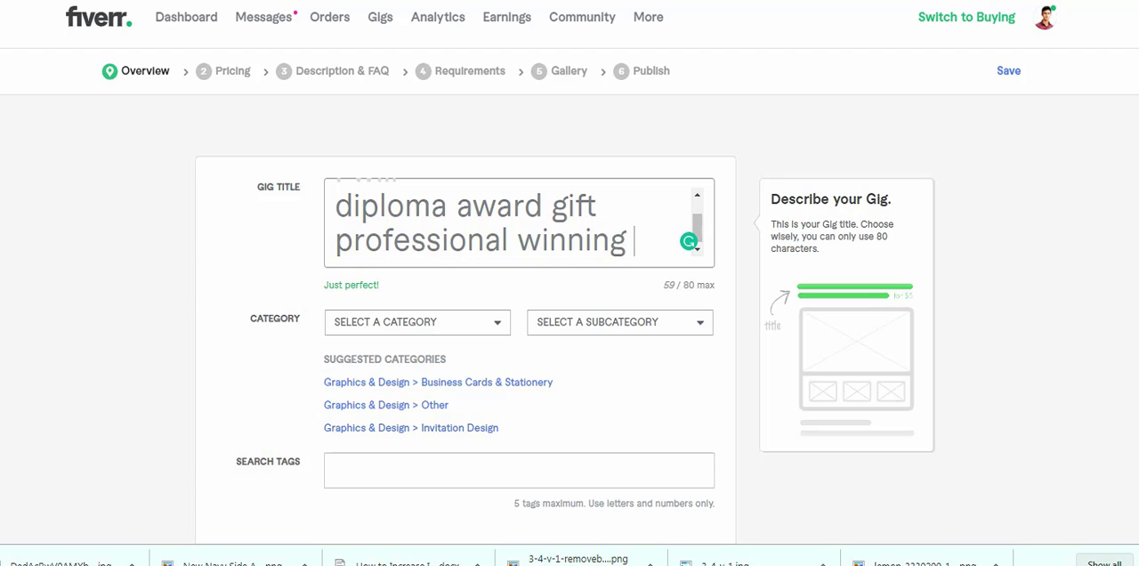
text(pass)
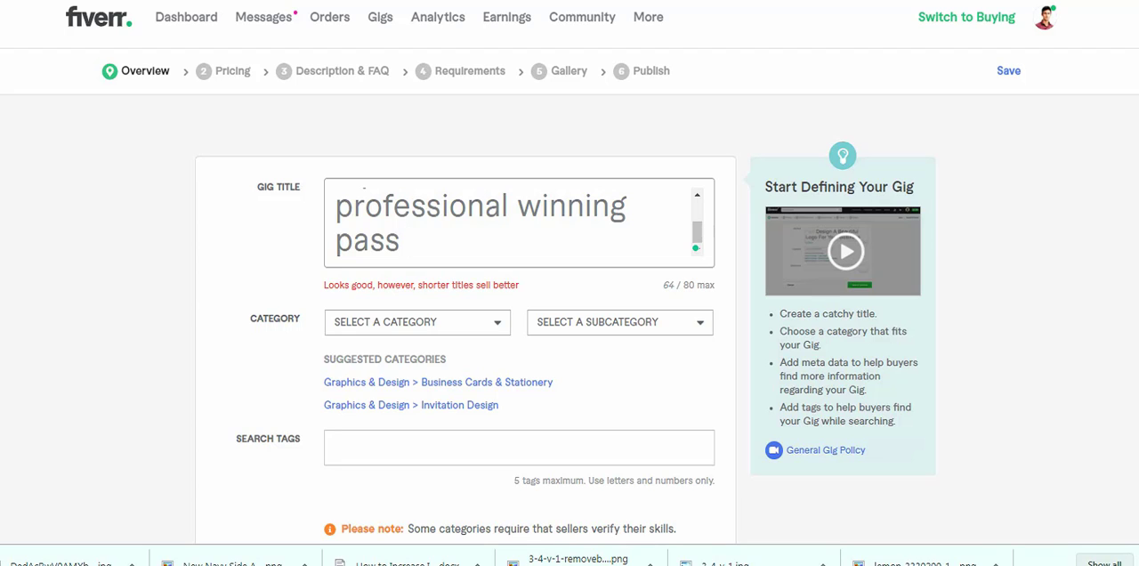
scroll(519, 223, up, 2)
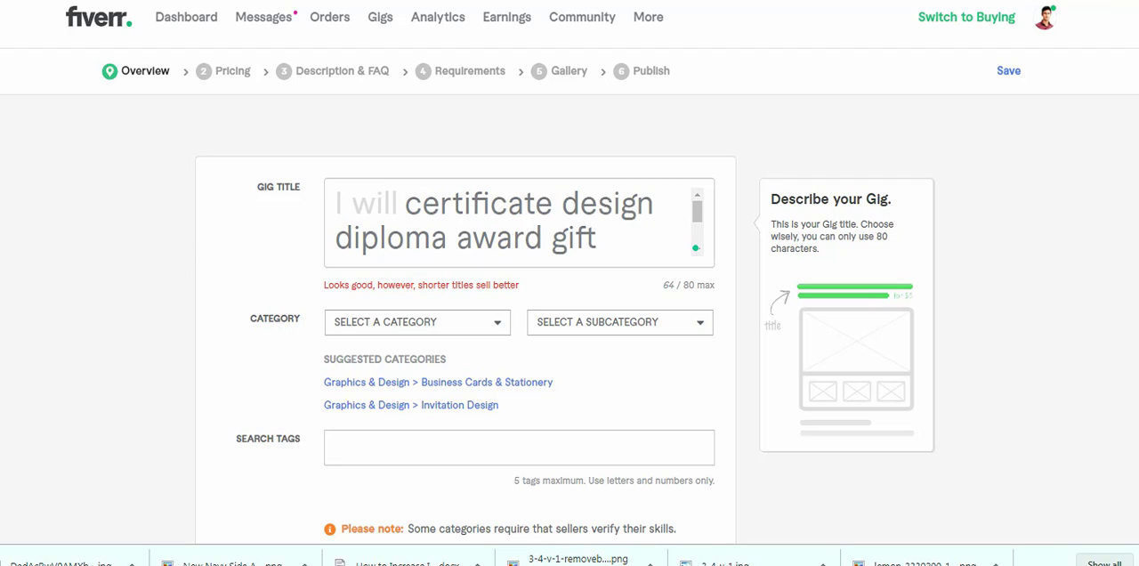
click(448, 239)
scroll(449, 239, down, 1)
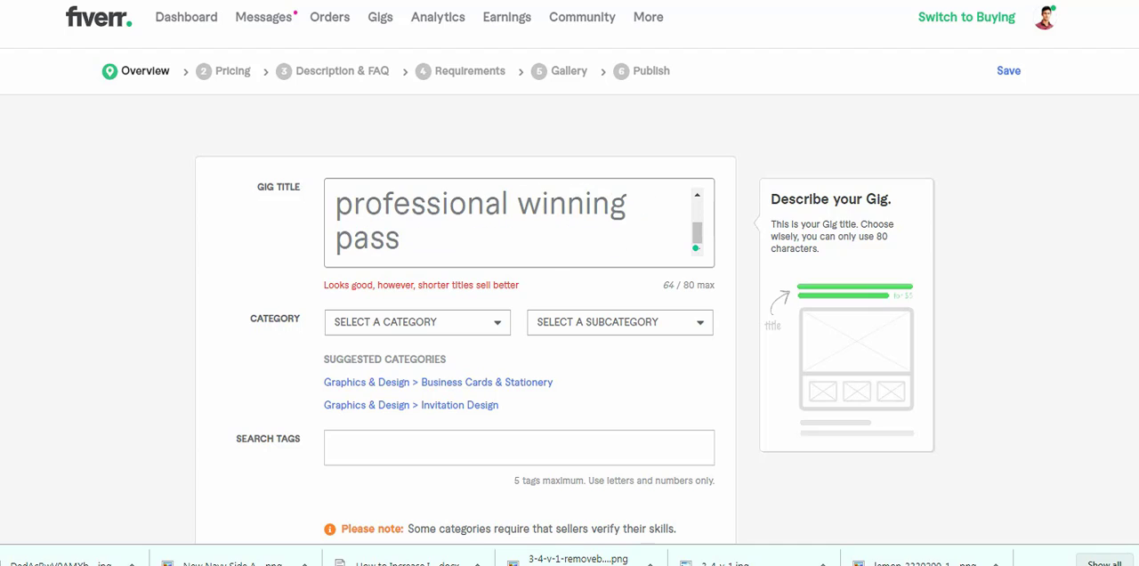
scroll(449, 238, up, 2)
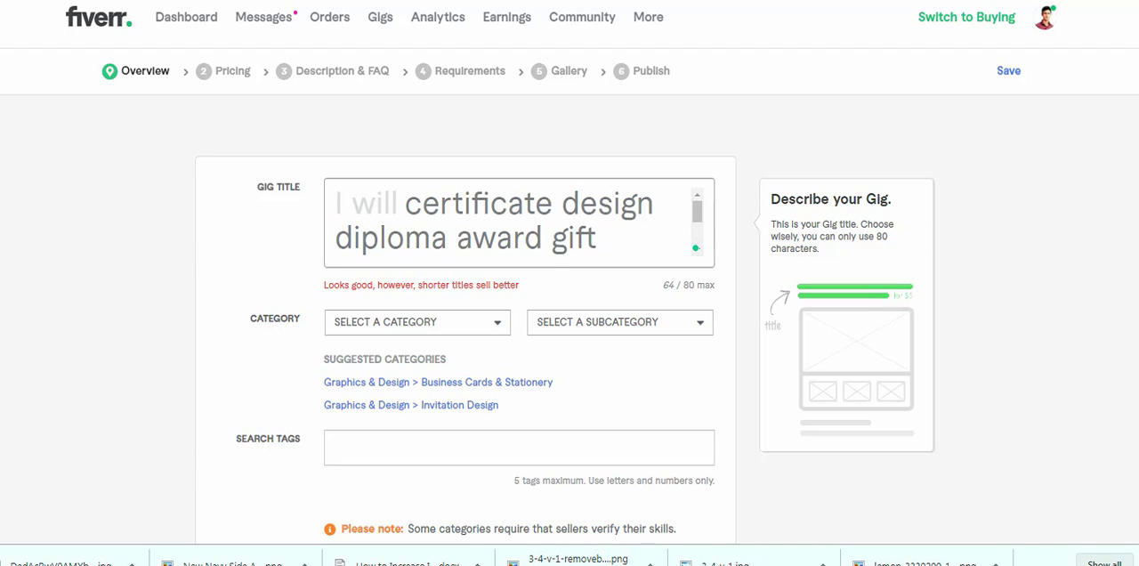
scroll(449, 238, down, 2)
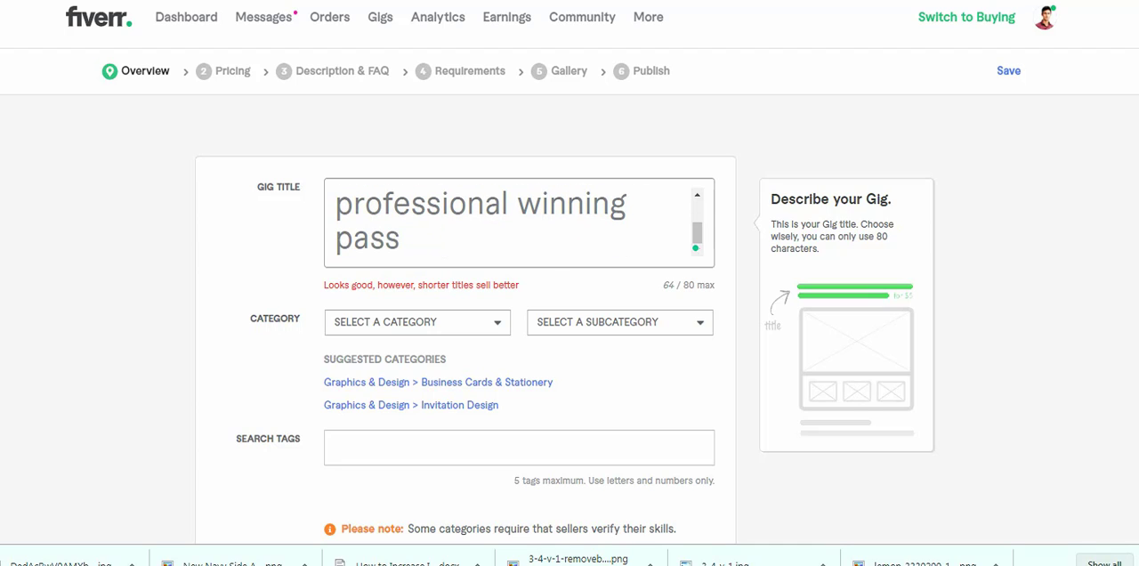
- Set the new gig's category to Graphics & Design
key(Tab)
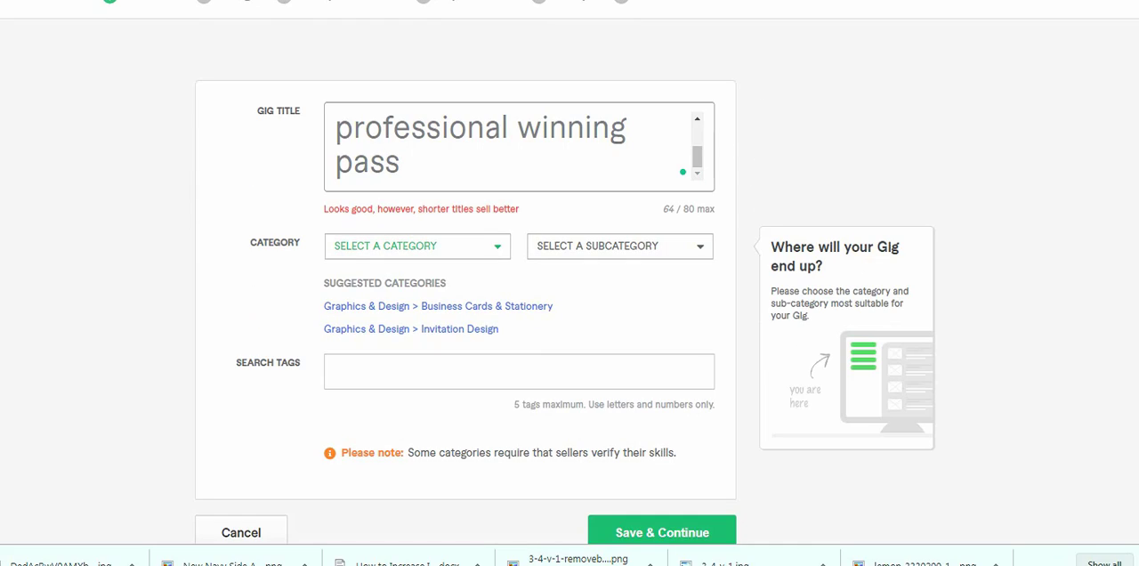
click(418, 246)
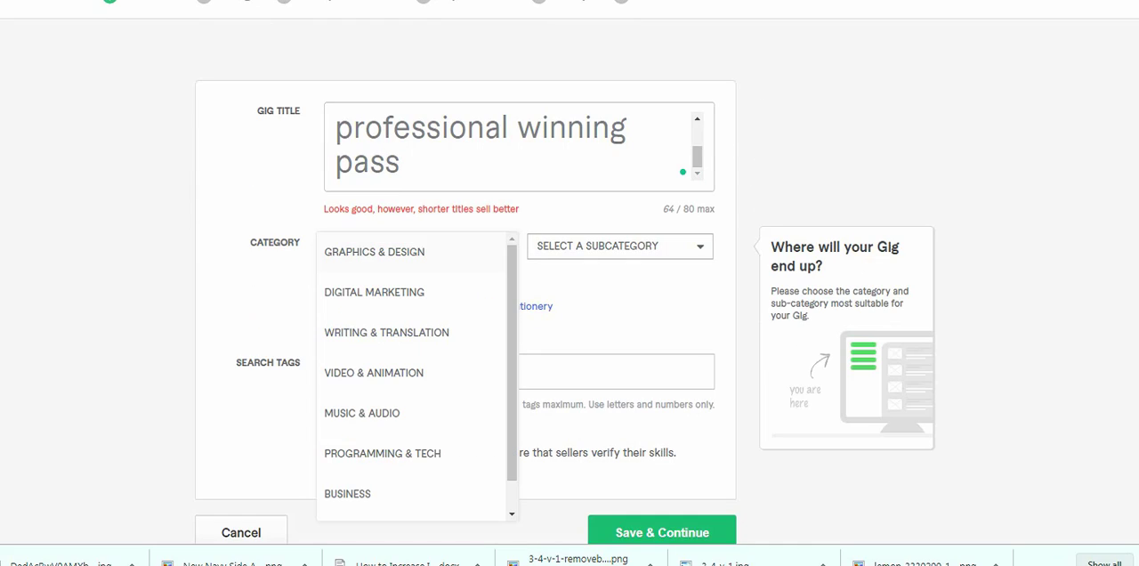
drag(340, 253, 281, 222)
click(281, 223)
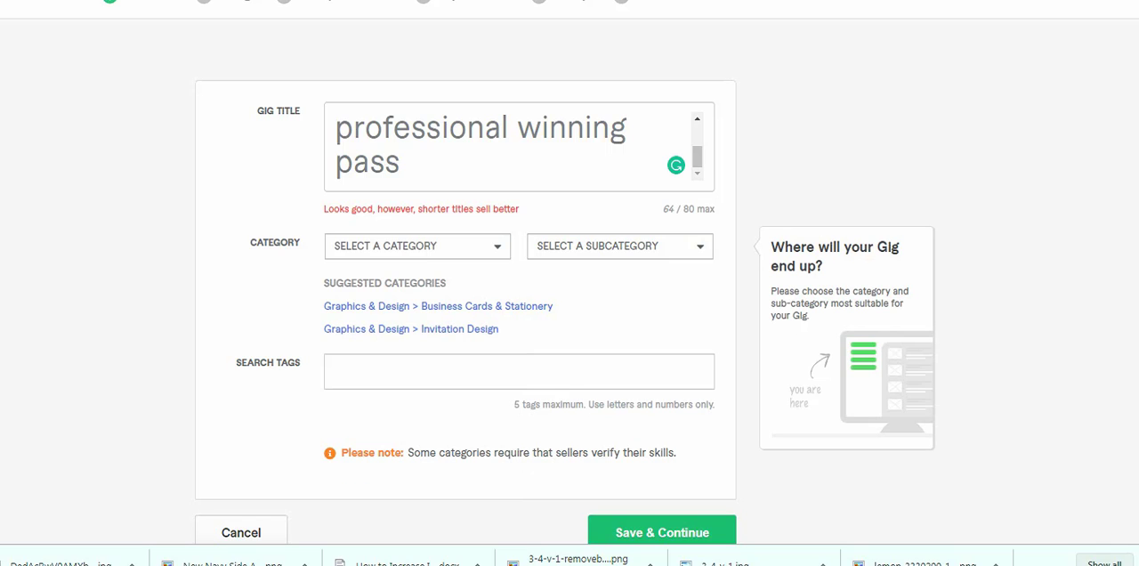
click(411, 247)
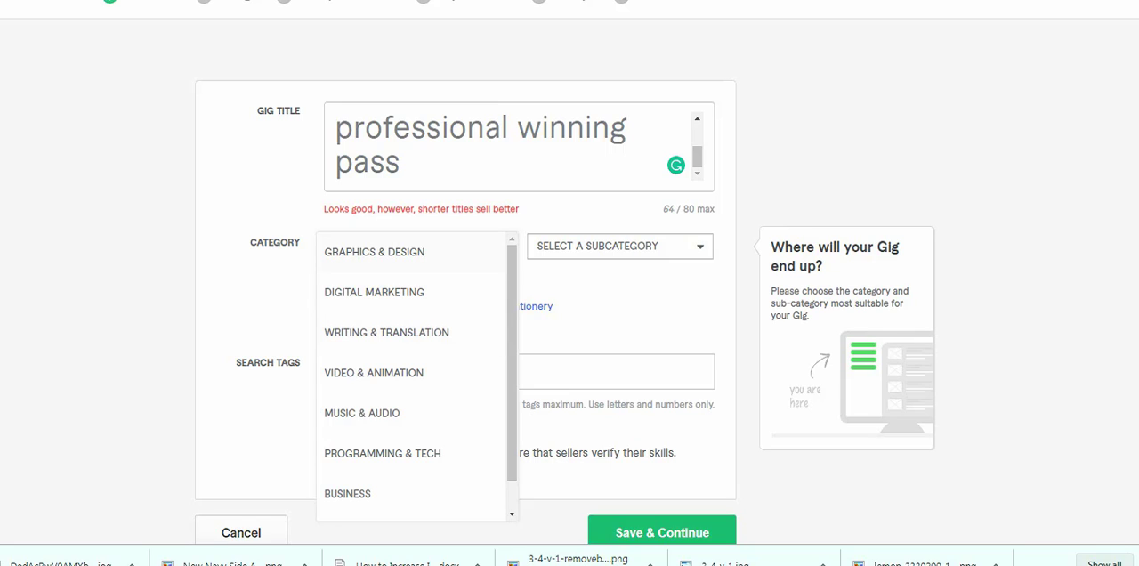
click(375, 252)
- Look through the Graphics & Design subcategories for one that suits a certificate design gig
click(619, 246)
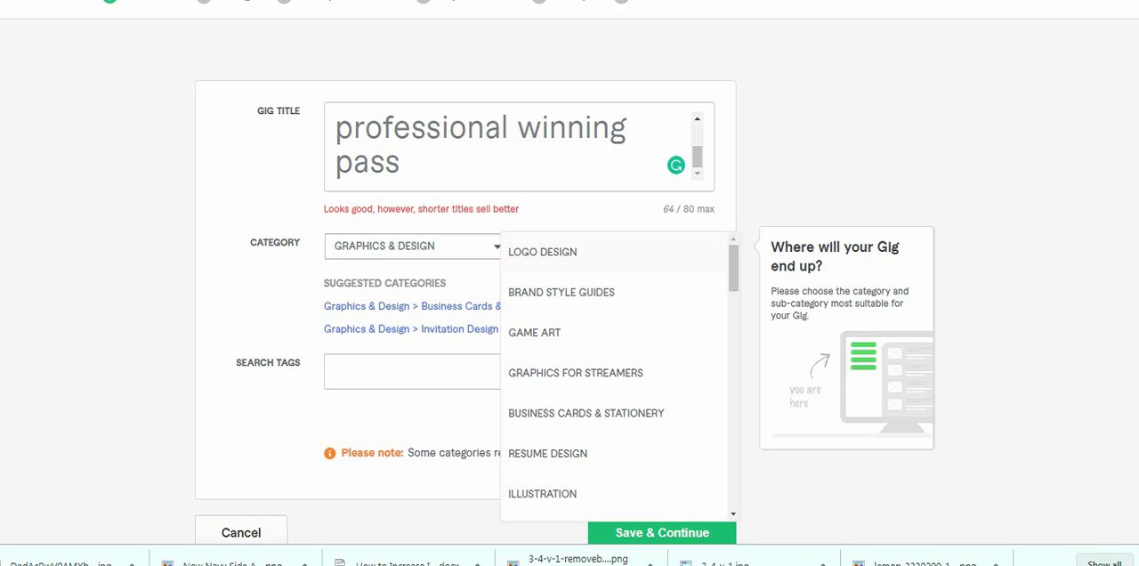
scroll(614, 383, down, 5)
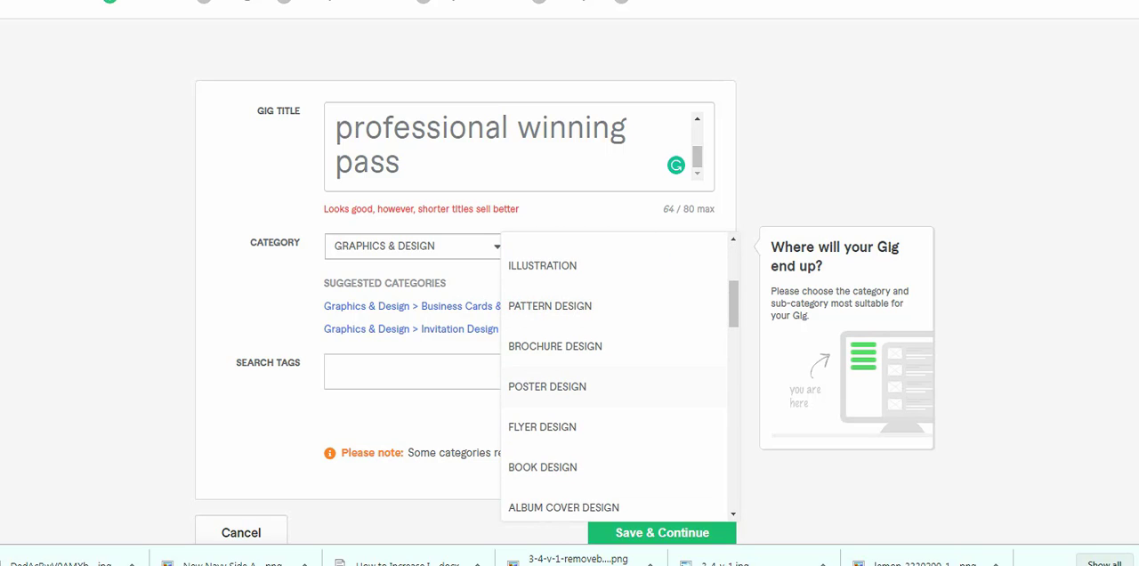
scroll(614, 383, down, 4)
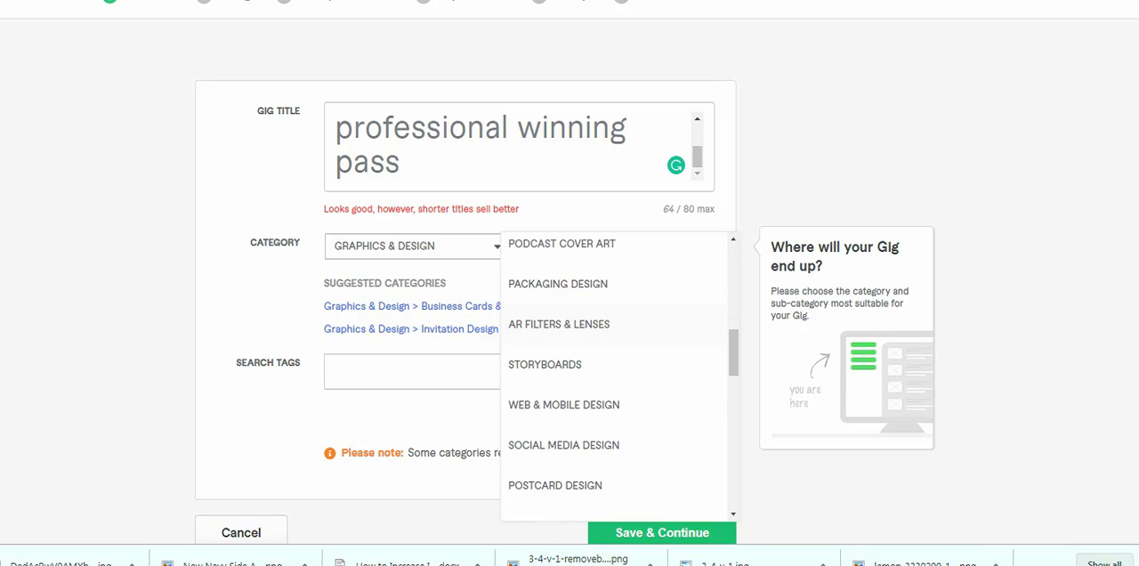
scroll(614, 383, down, 3)
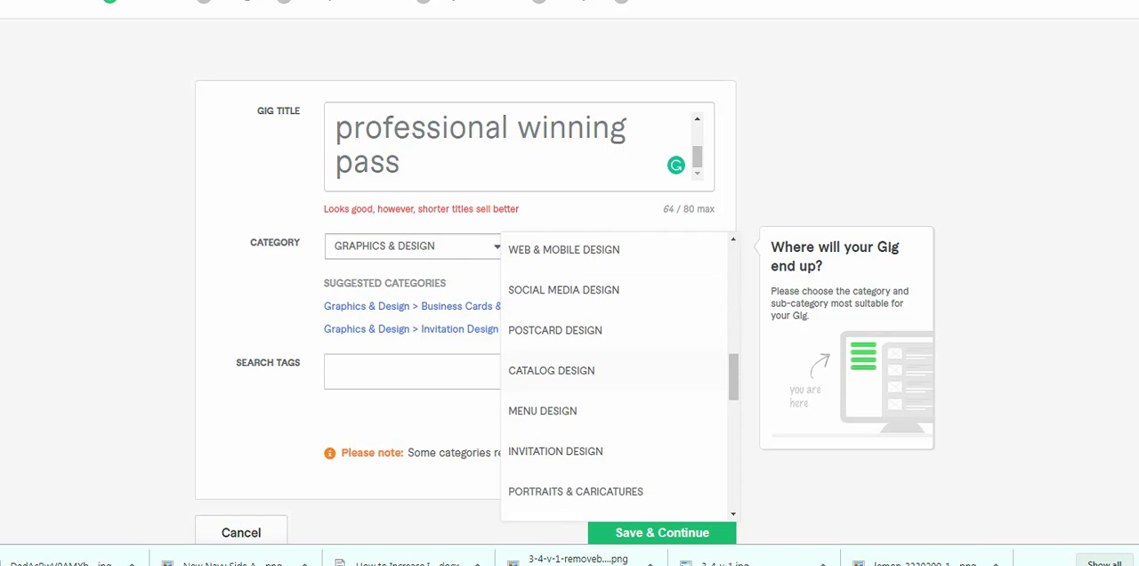
scroll(614, 383, down, 3)
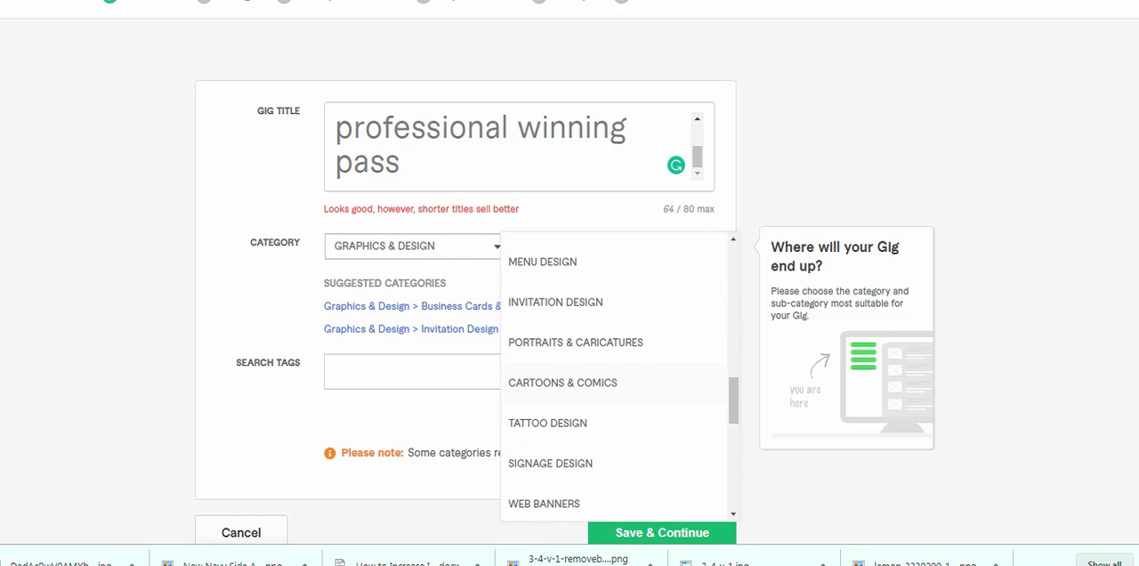
scroll(614, 383, down, 5)
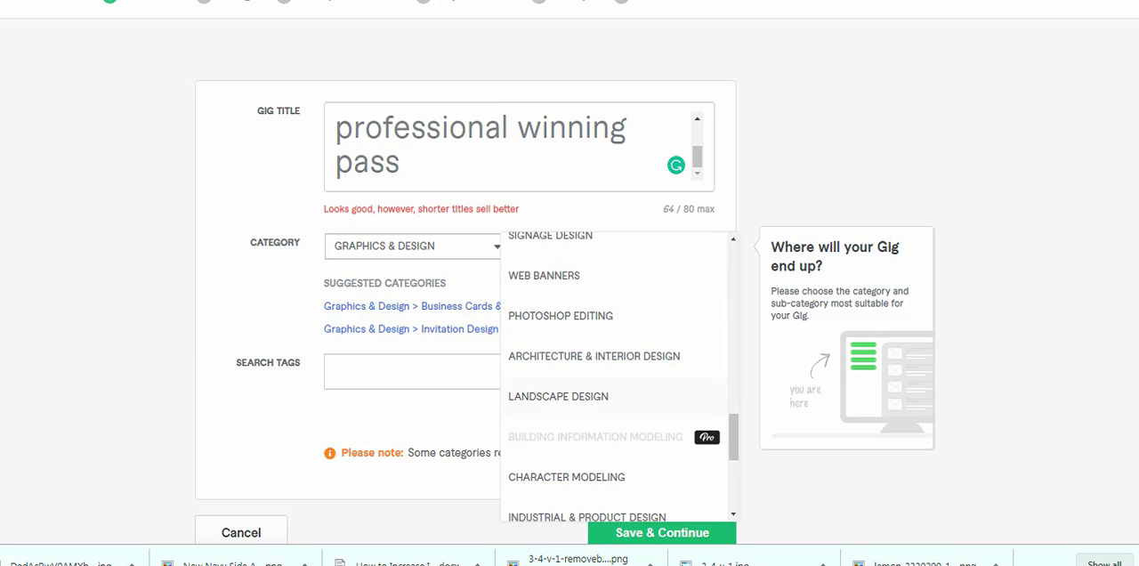
scroll(614, 428, down, 5)
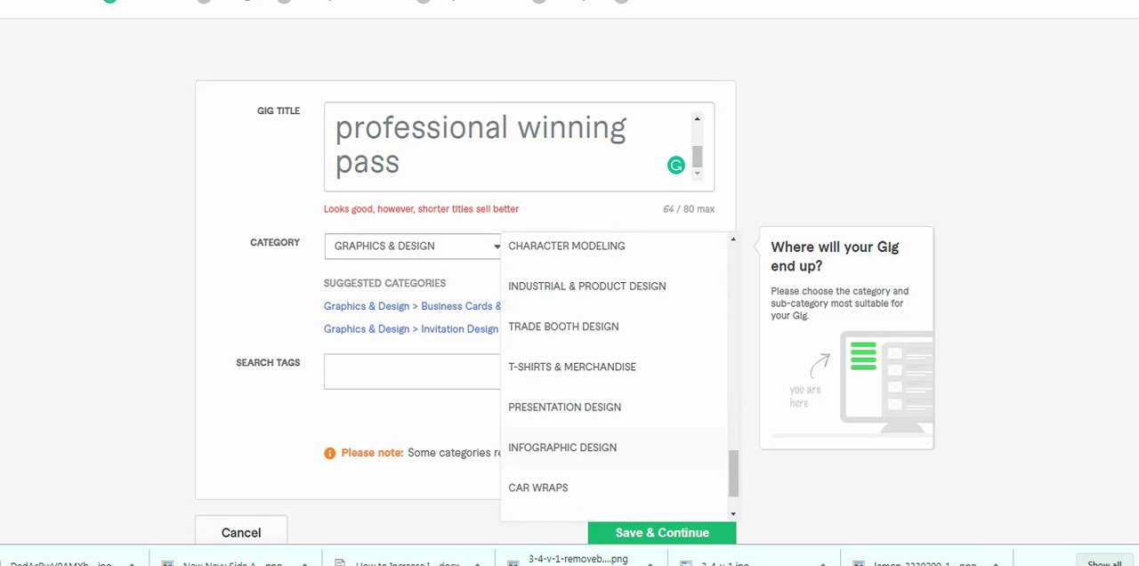
scroll(615, 428, down, 1)
scroll(614, 303, up, 10)
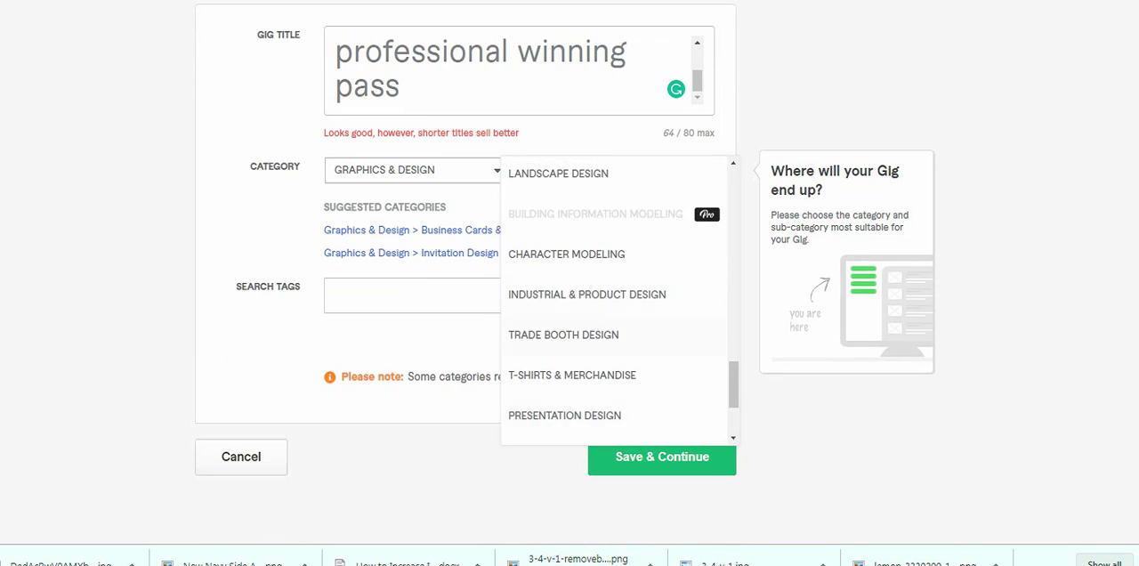
scroll(614, 329, up, 8)
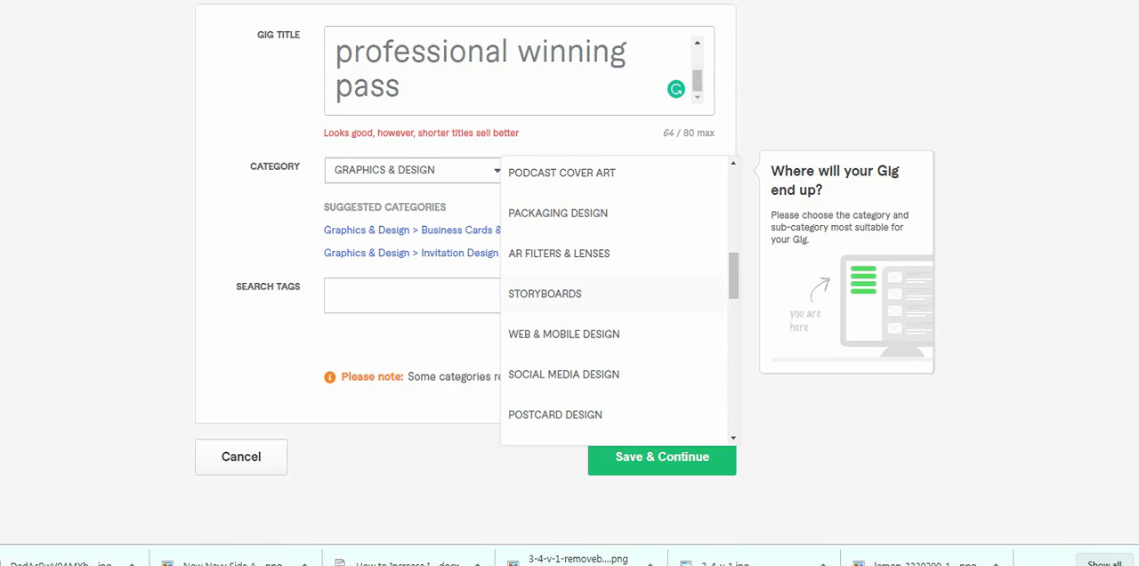
scroll(614, 330, up, 2)
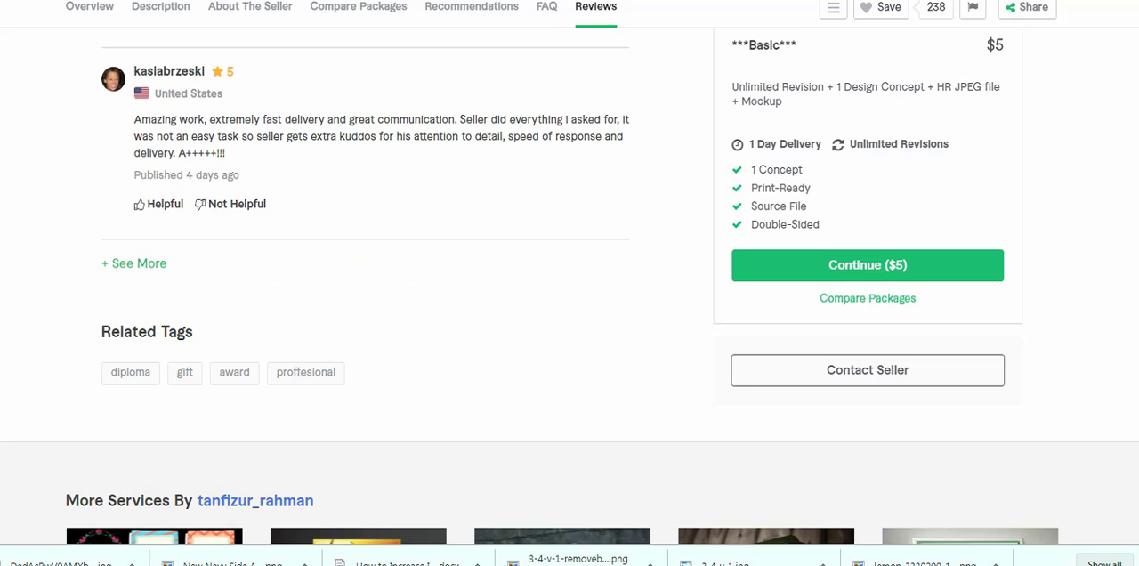
- Check which category the competing certificate gigs use and set the new gig's subcategory to Business Cards & Stationery
scroll(365, 285, up, 4)
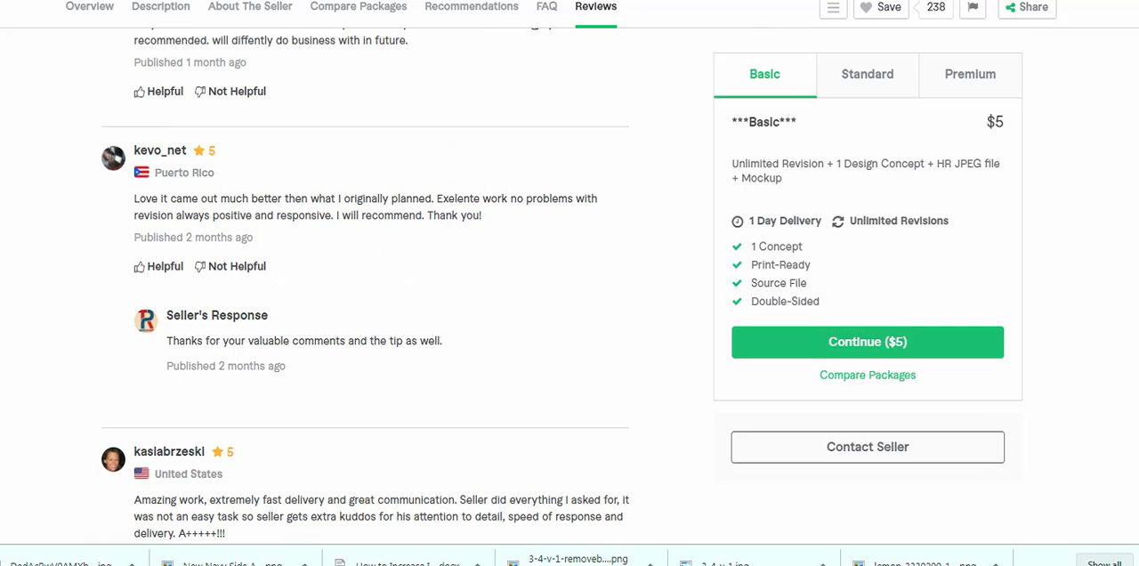
scroll(365, 285, up, 15)
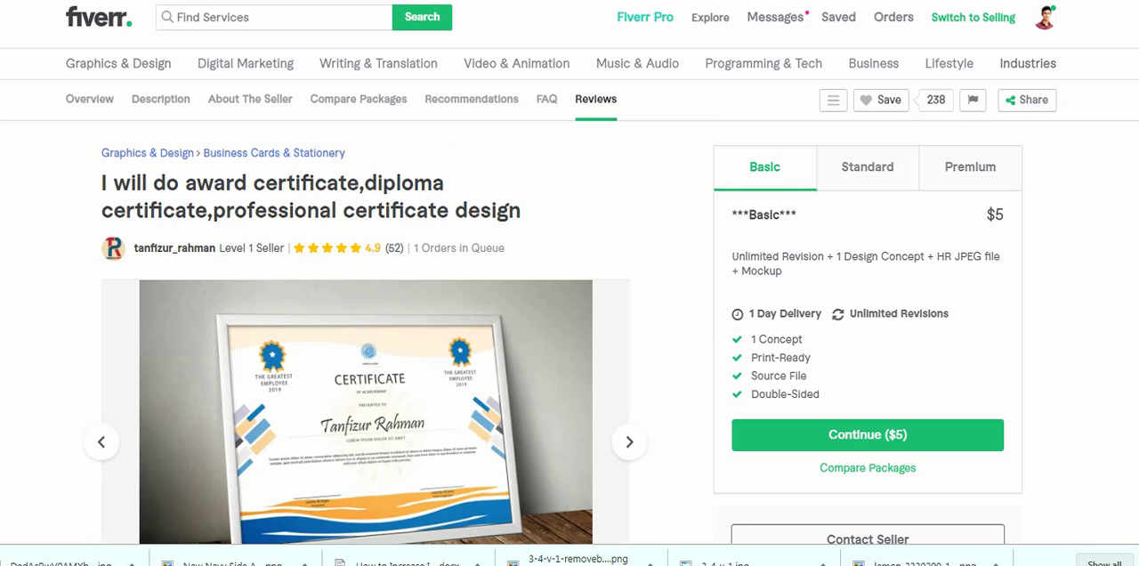
scroll(365, 356, down, 2)
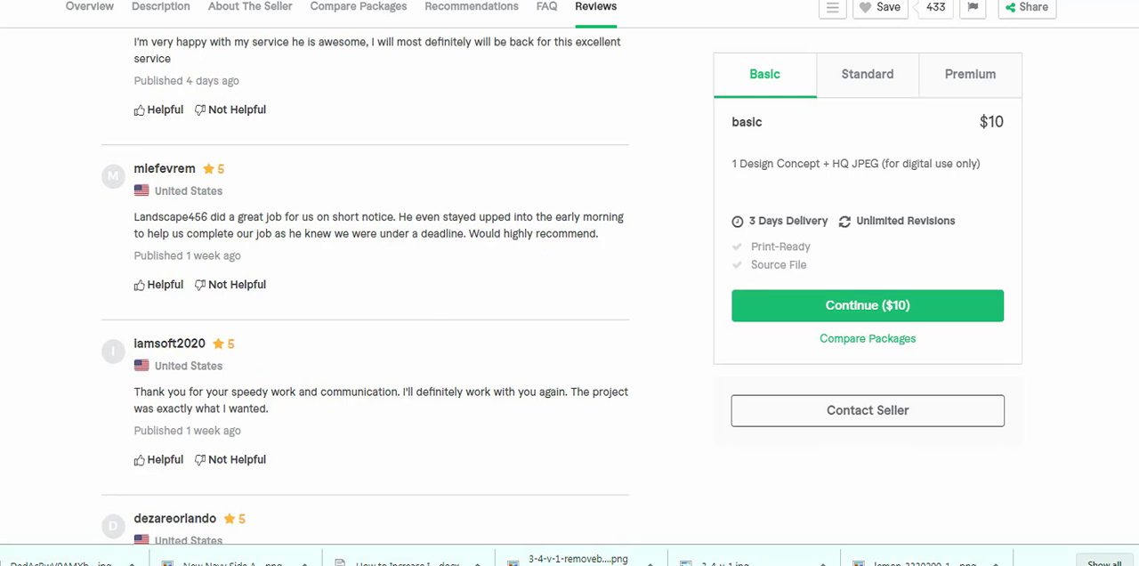
scroll(365, 284, up, 20)
scroll(365, 285, down, 2)
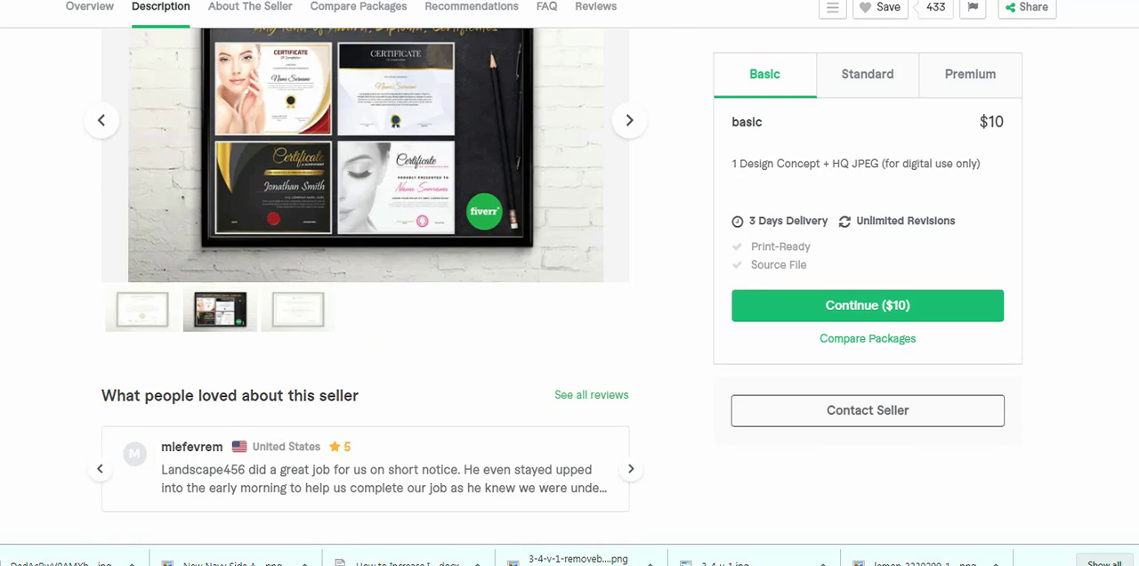
scroll(365, 285, up, 2)
scroll(339, 86, up, 2)
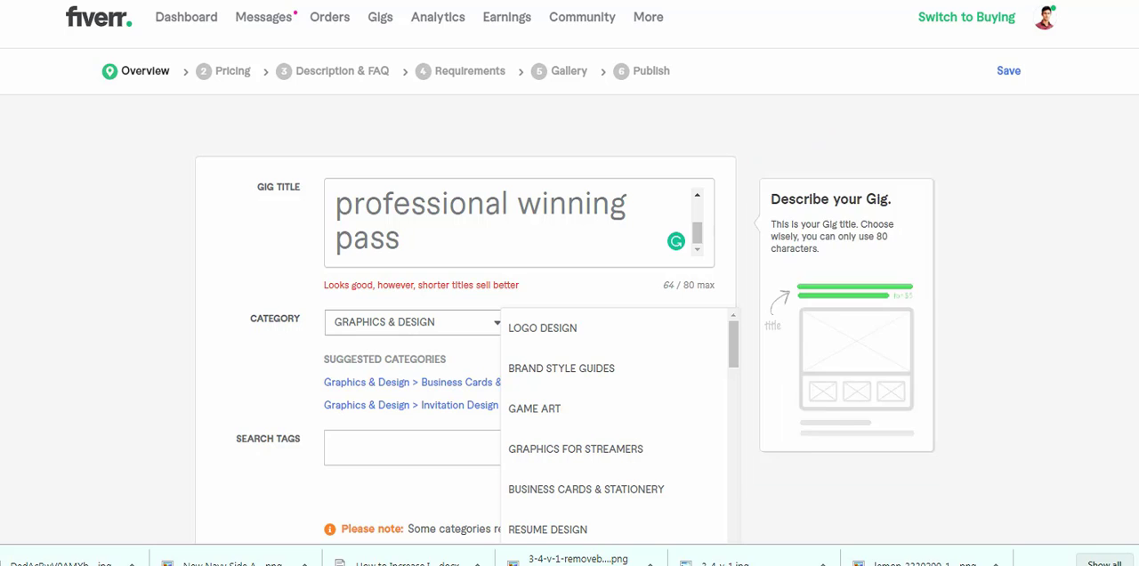
scroll(618, 427, down, 3)
scroll(619, 428, up, 3)
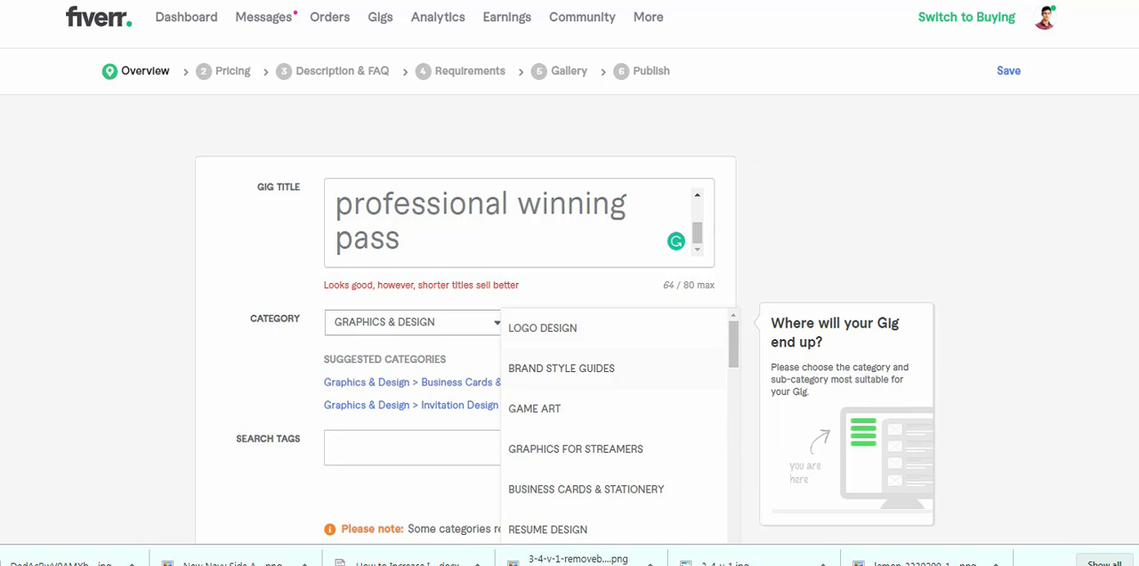
click(586, 490)
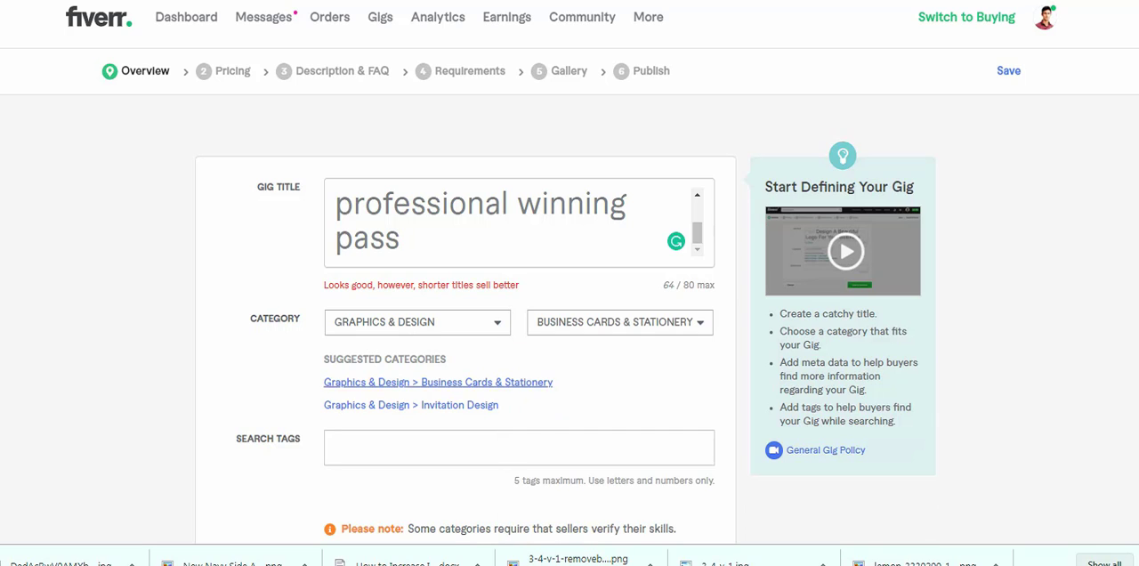
- Examine the description of the competing $5 award and diploma certificate gig and return to the new gig's metadata
scroll(498, 384, down, 1)
scroll(565, 283, down, 2)
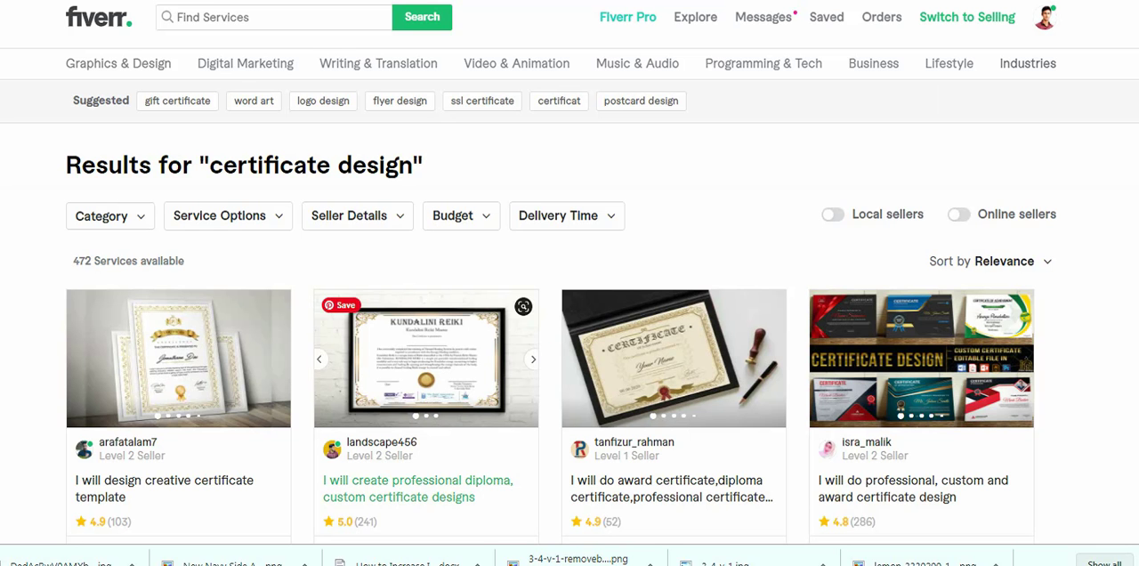
click(674, 373)
scroll(365, 330, down, 3)
scroll(365, 329, up, 3)
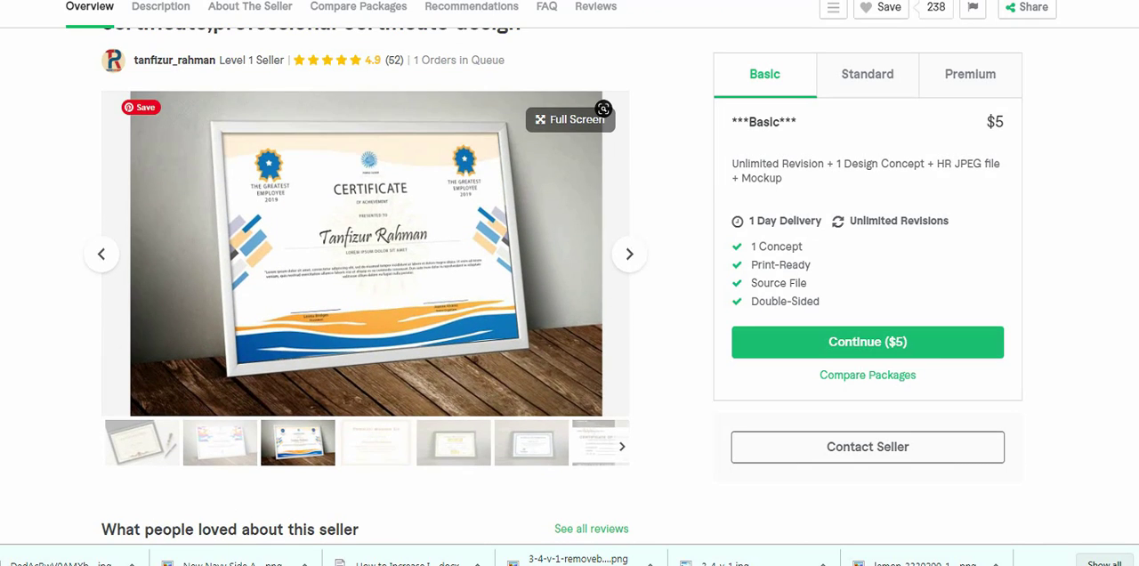
scroll(365, 330, down, 5)
scroll(365, 285, down, 8)
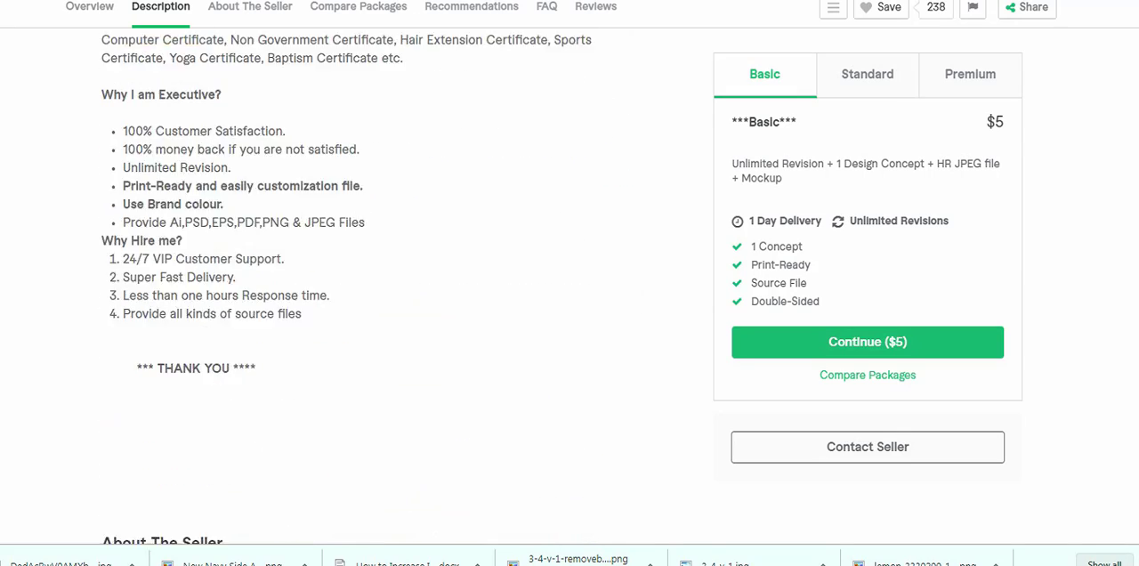
scroll(365, 284, up, 6)
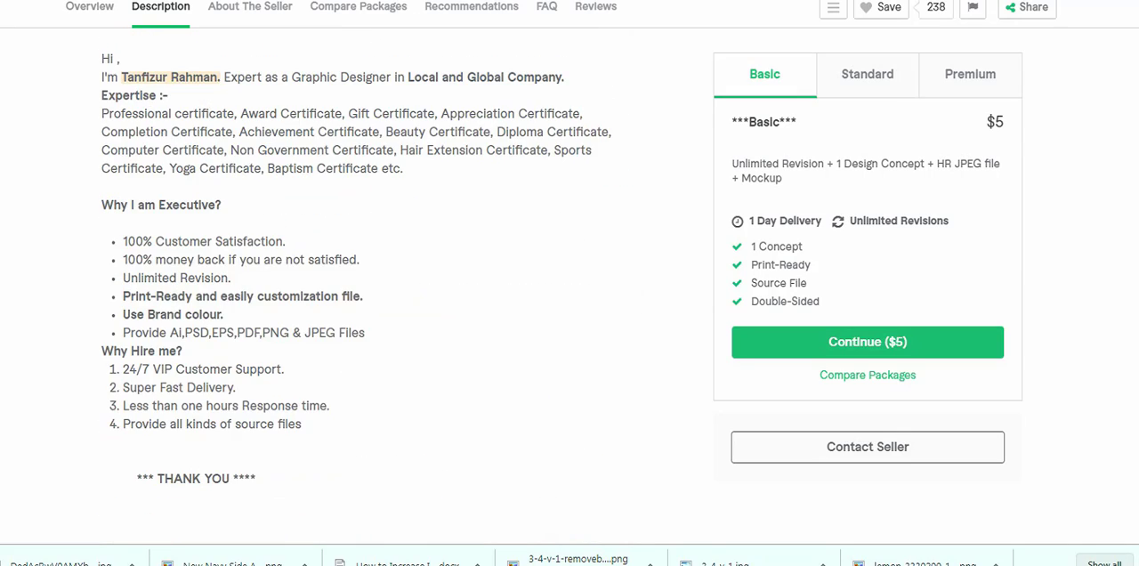
scroll(365, 285, down, 2)
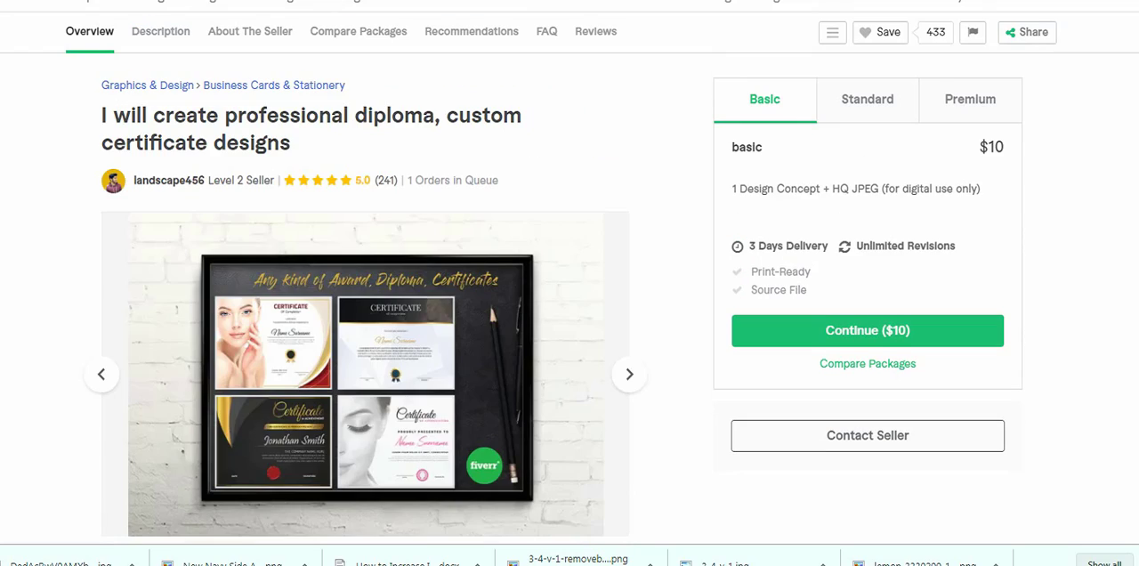
scroll(365, 284, down, 5)
scroll(365, 285, down, 7)
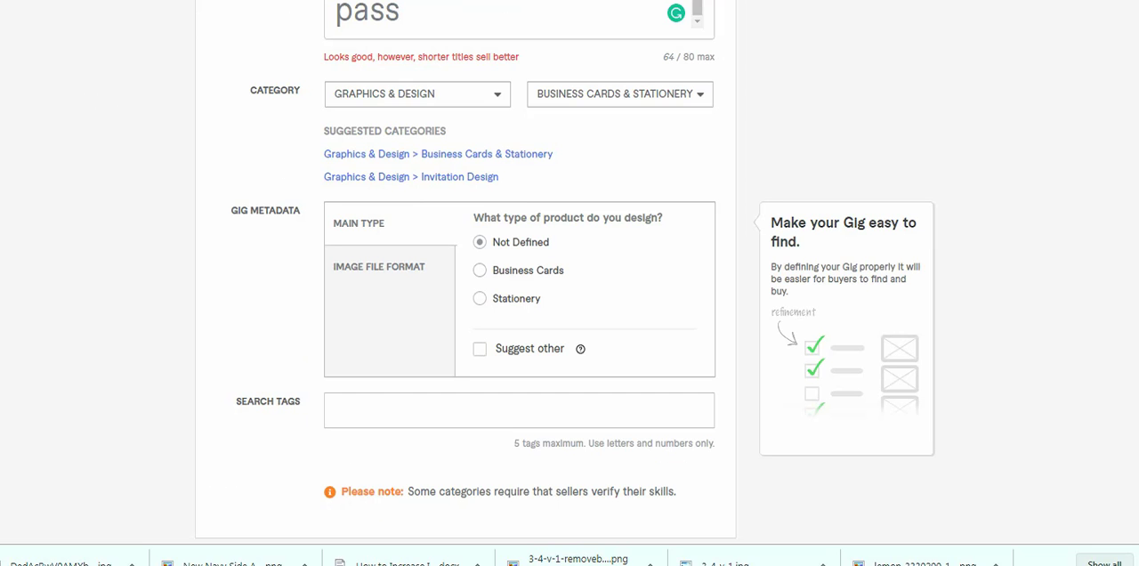
- Set the gig metadata's main type to Stationery and its image file formats to JPG and PDF
click(480, 298)
click(379, 267)
click(480, 260)
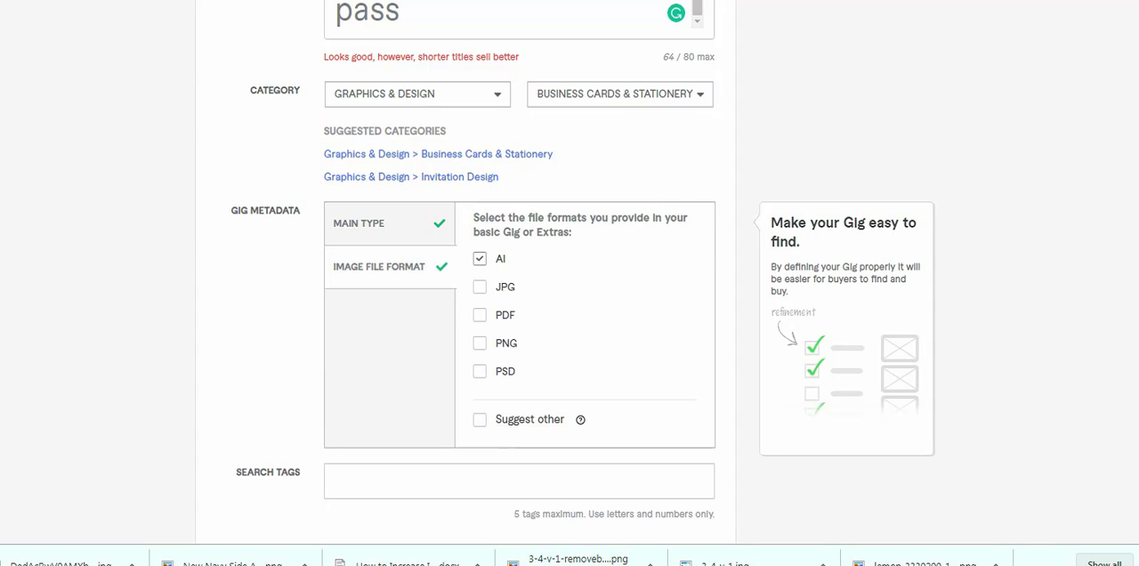
click(480, 259)
click(480, 287)
click(480, 316)
drag(473, 217, 465, 363)
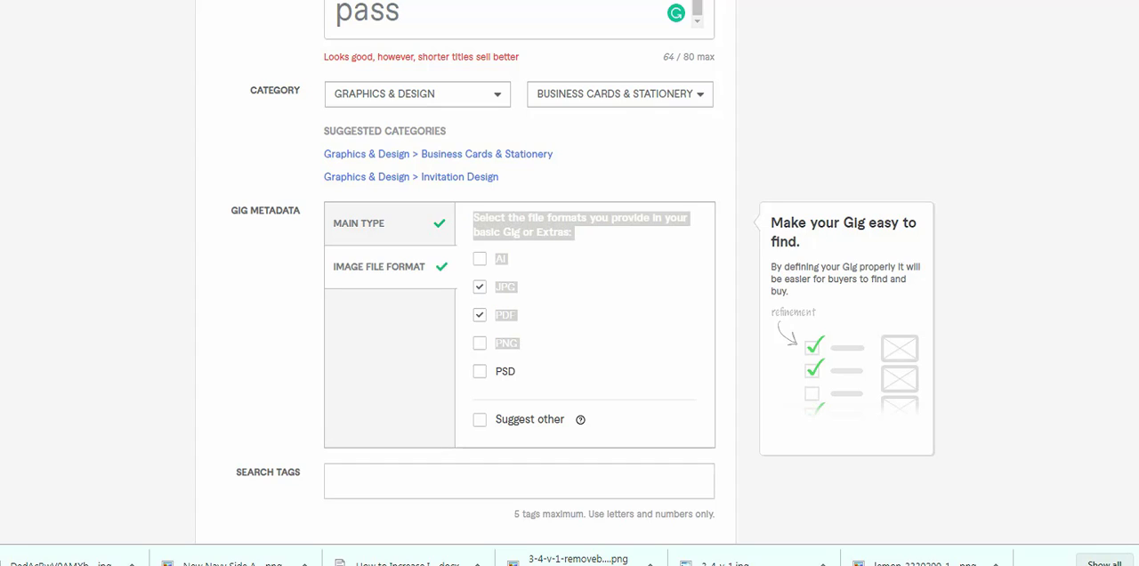
click(465, 363)
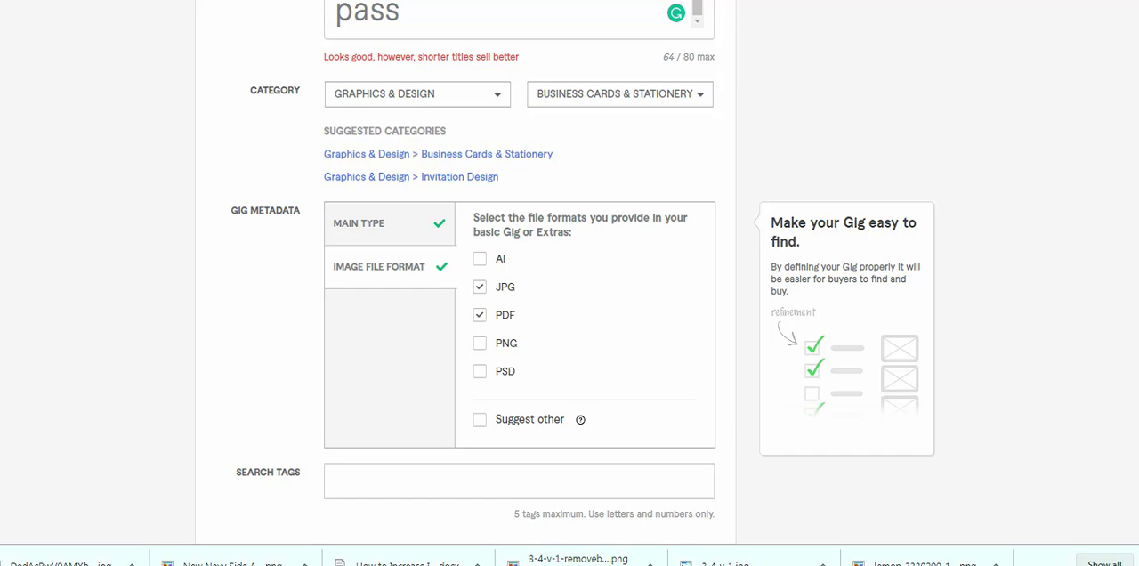
- Add the search tag "certificate design" to the new gig
scroll(570, 285, down, 1)
click(519, 405)
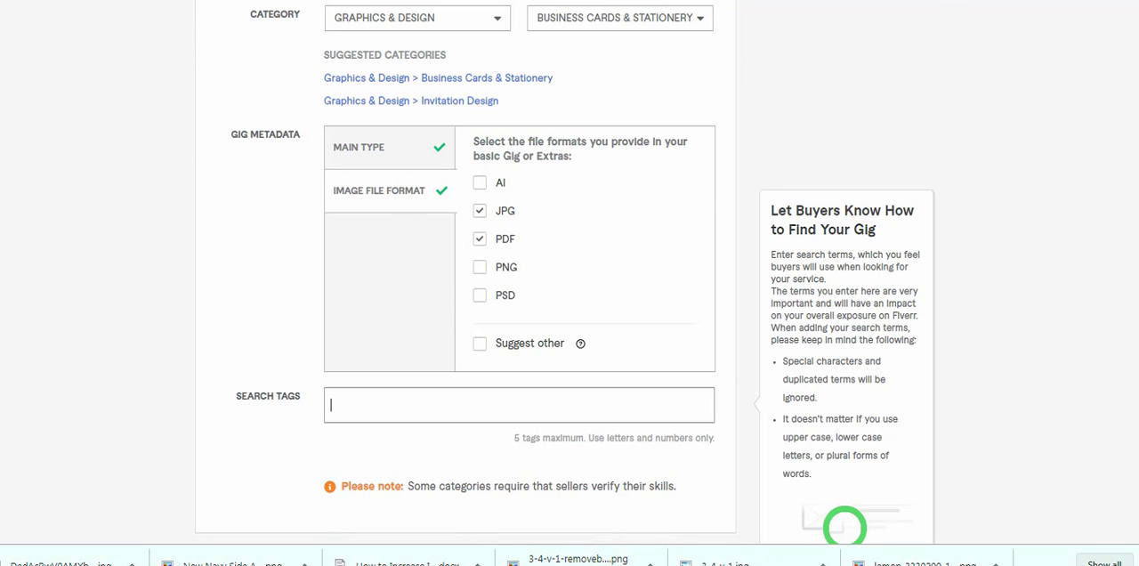
text(certific)
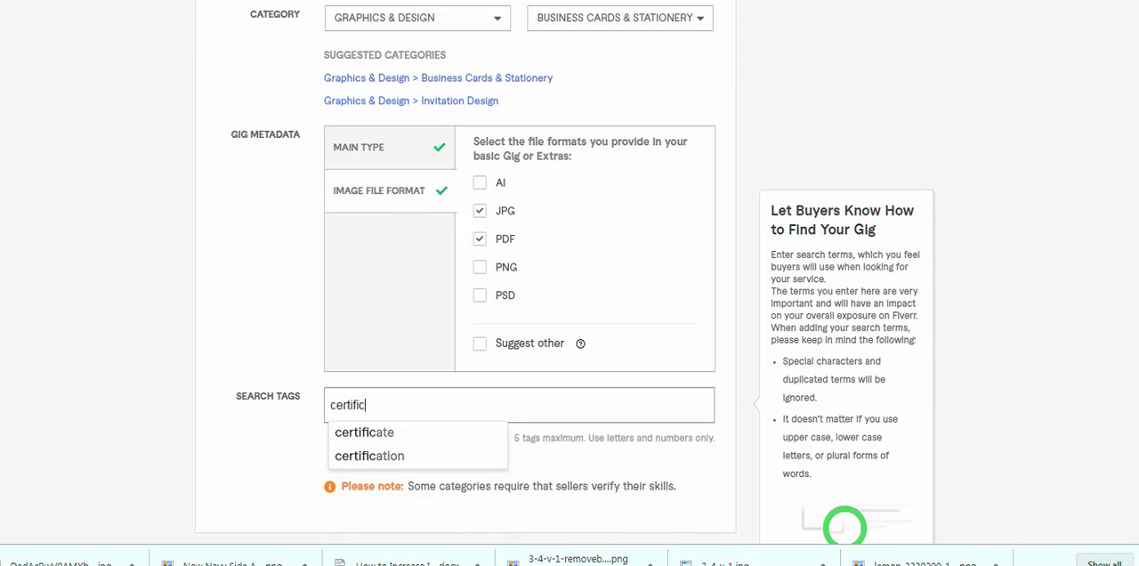
text(ate design)
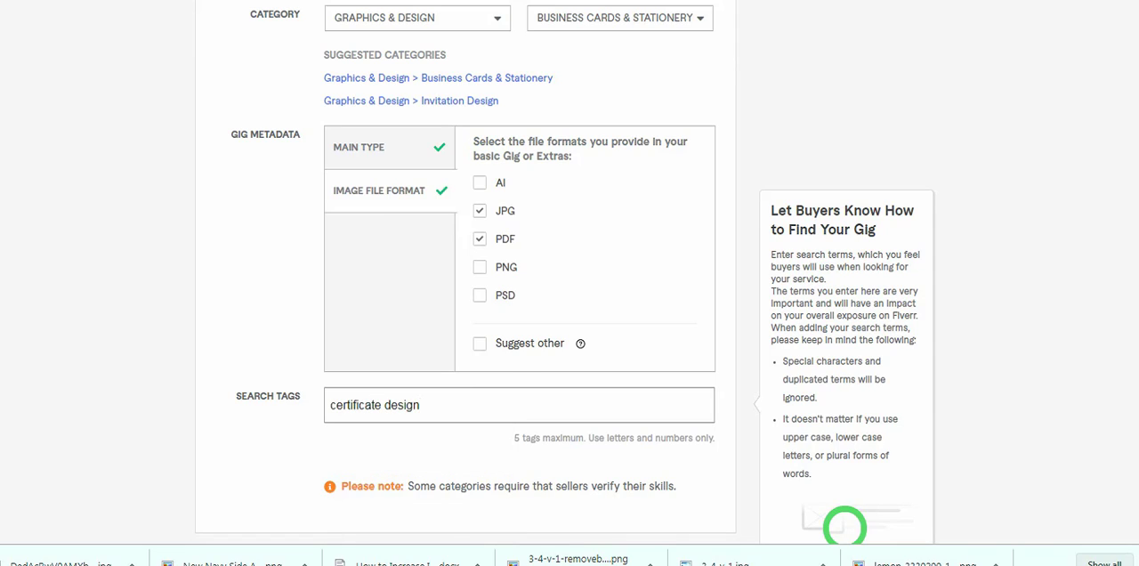
key(Return)
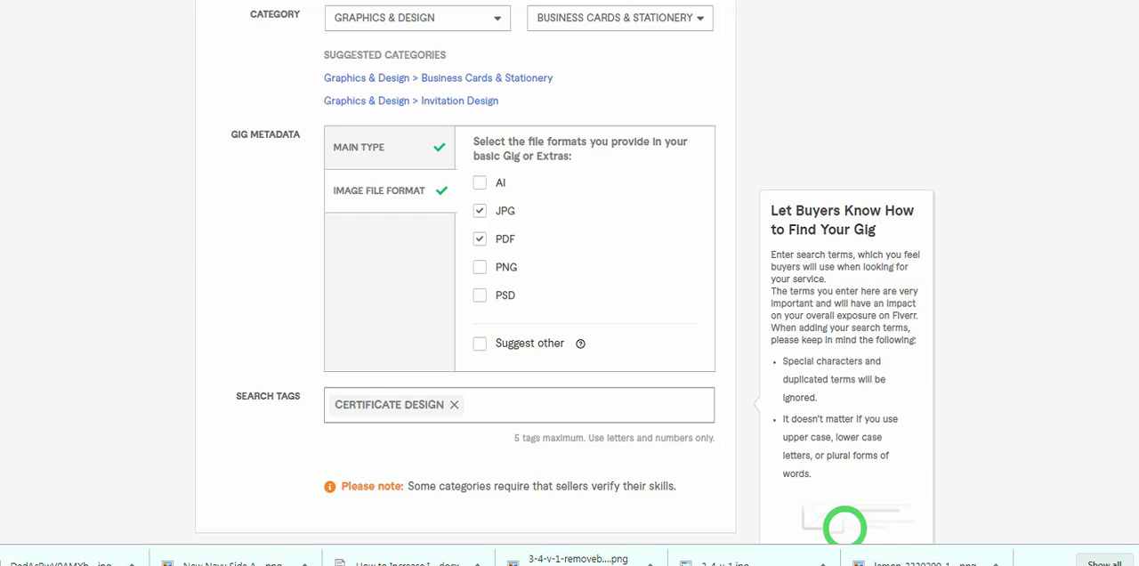
- Check the gig title's keywords and add "diploma certificate" as another search tag
scroll(520, 267, up, 4)
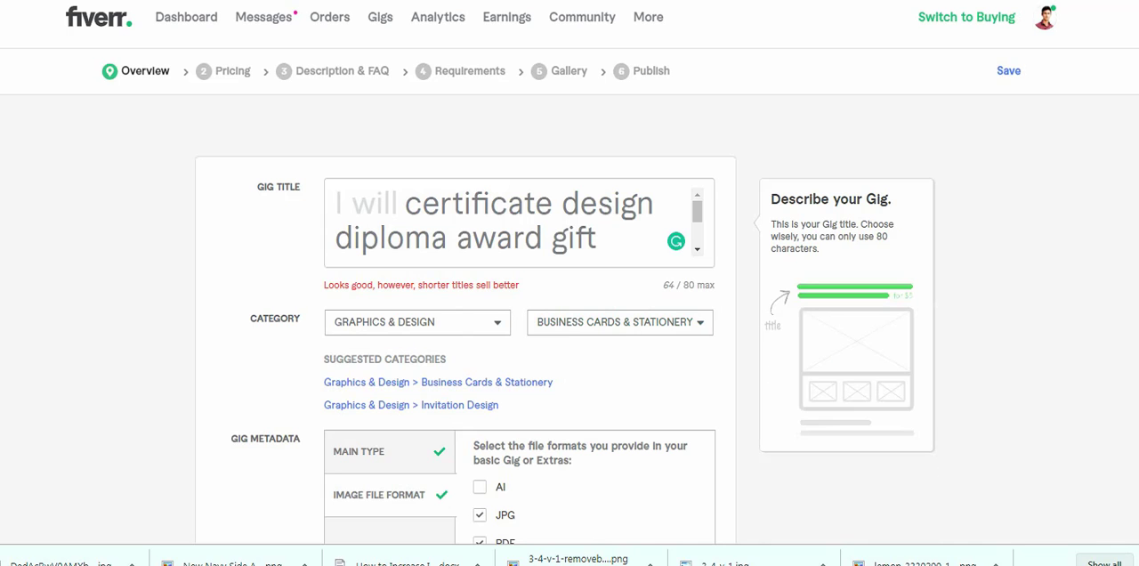
scroll(519, 267, down, 4)
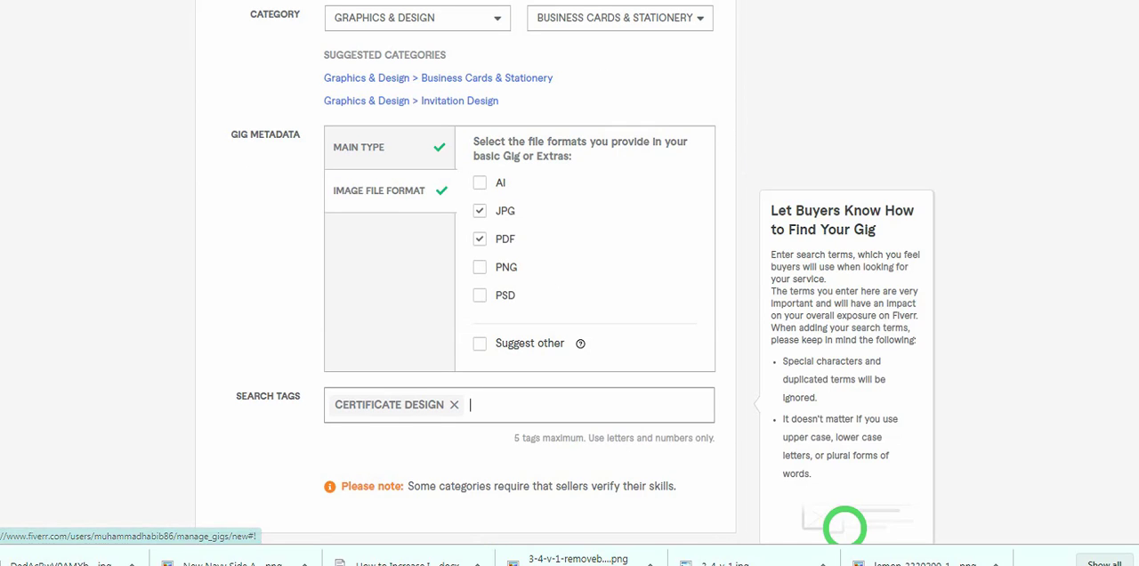
text(dip)
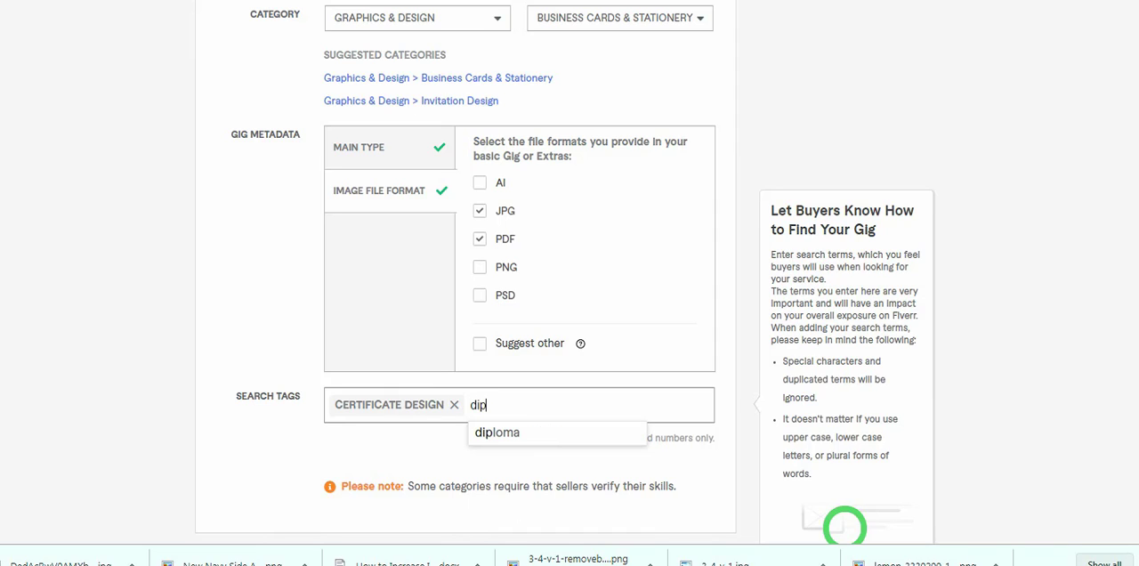
text(loma cert)
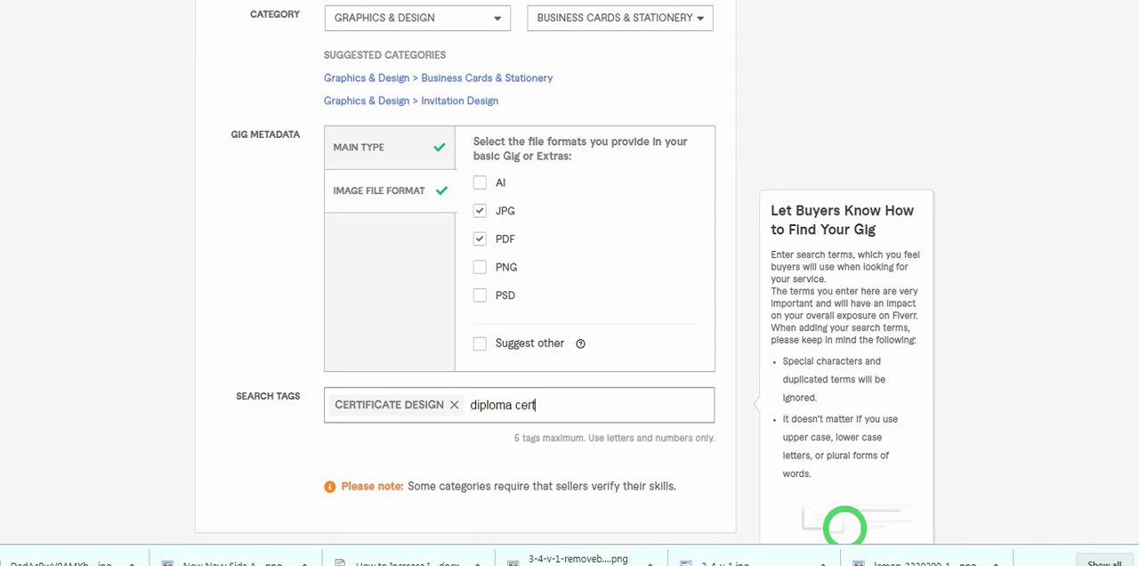
text(ificate)
key(Return)
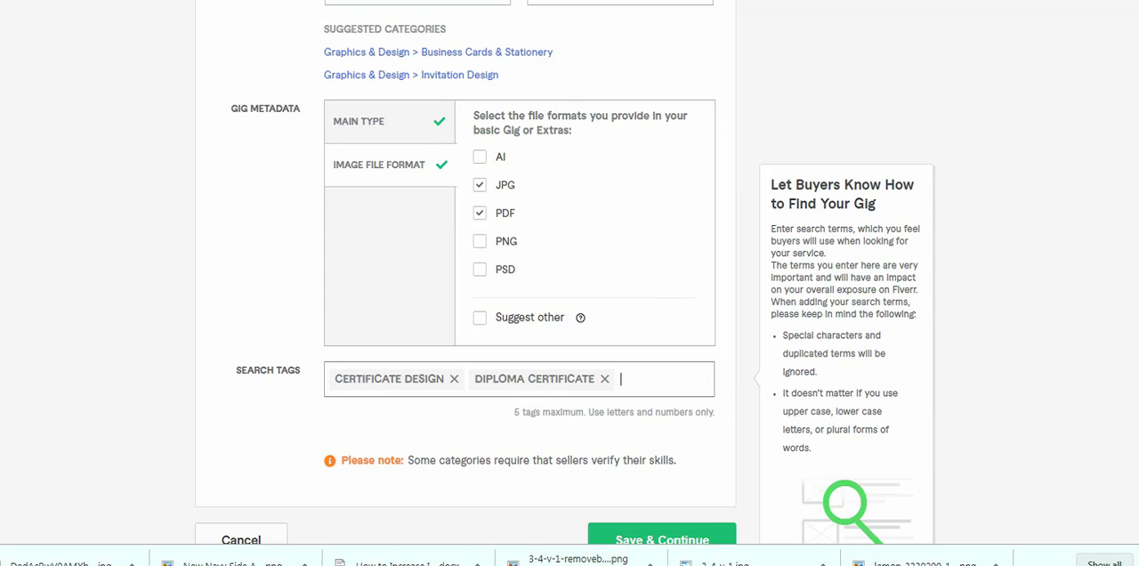
- Add the search tag "award certificate" to the new gig
text(award)
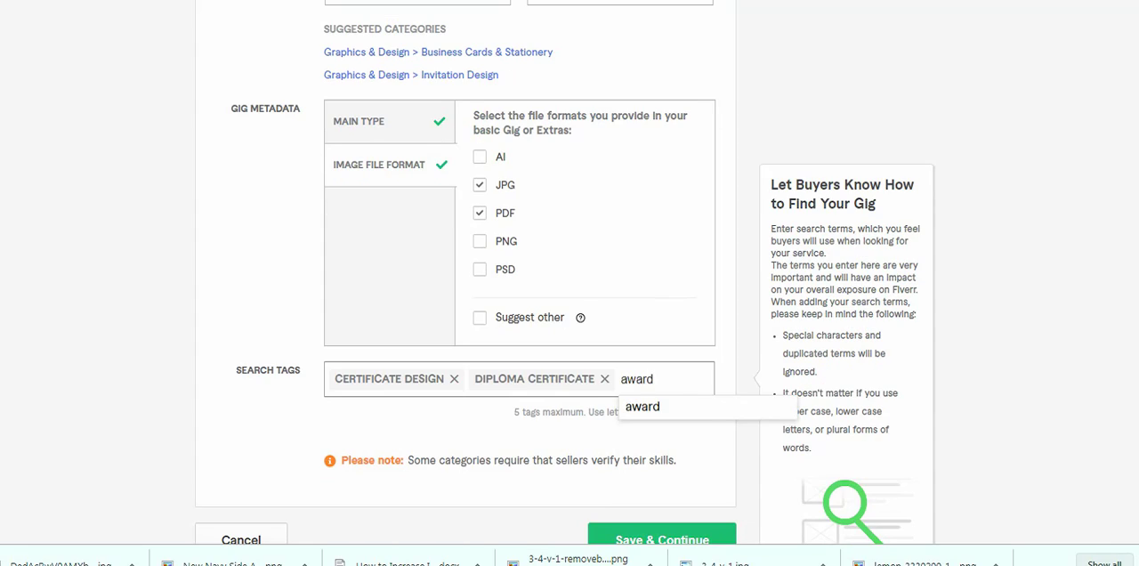
text( certif)
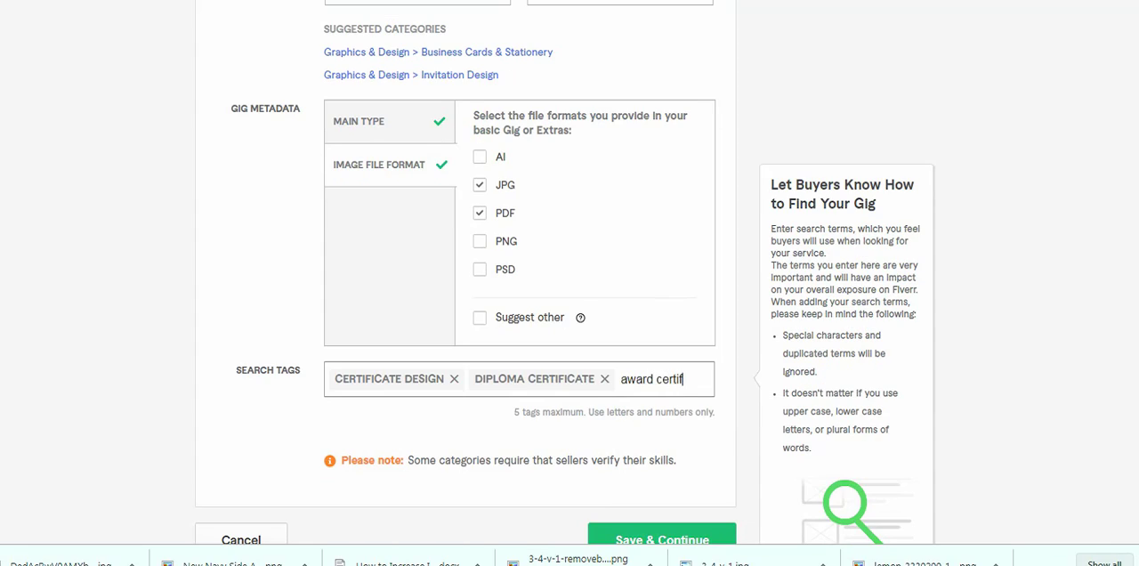
text(icate)
key(Return)
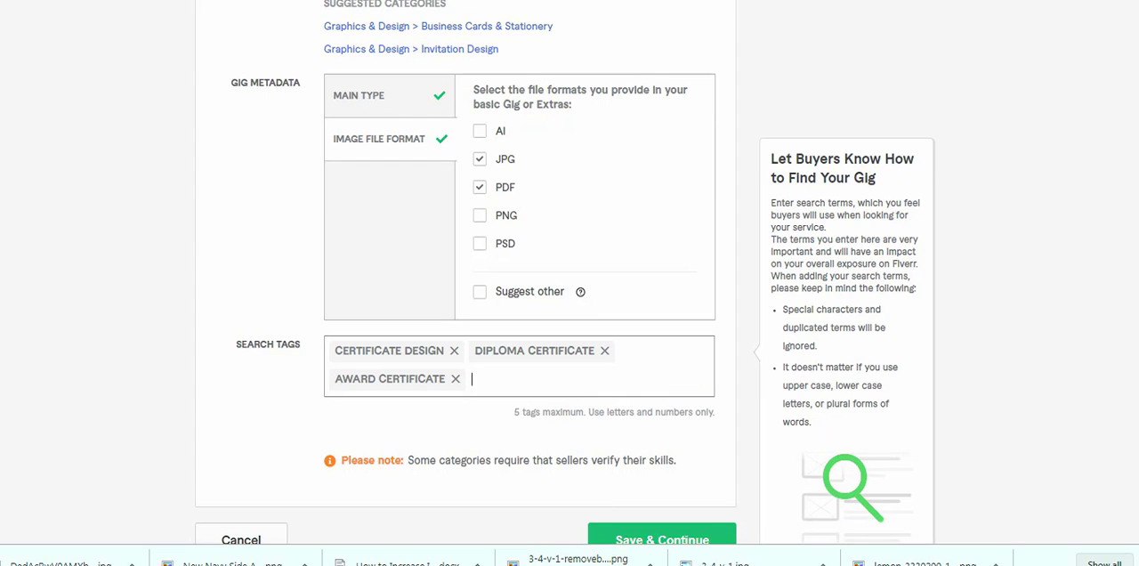
- Check the gig title's wording and add "winning certificate" as a search tag
scroll(570, 293, up, 3)
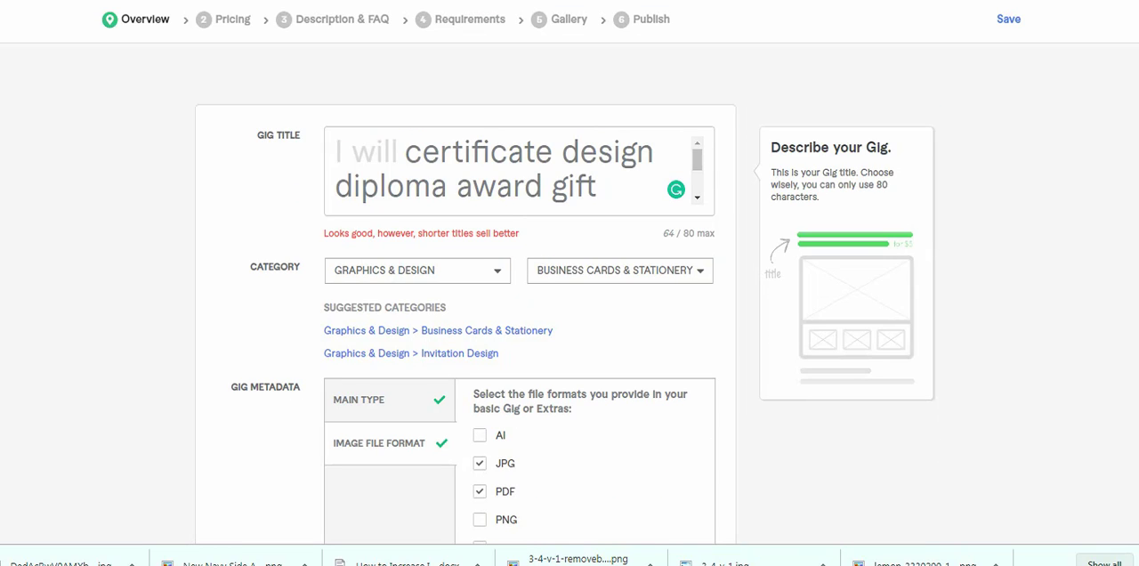
scroll(507, 169, down, 2)
scroll(570, 294, down, 4)
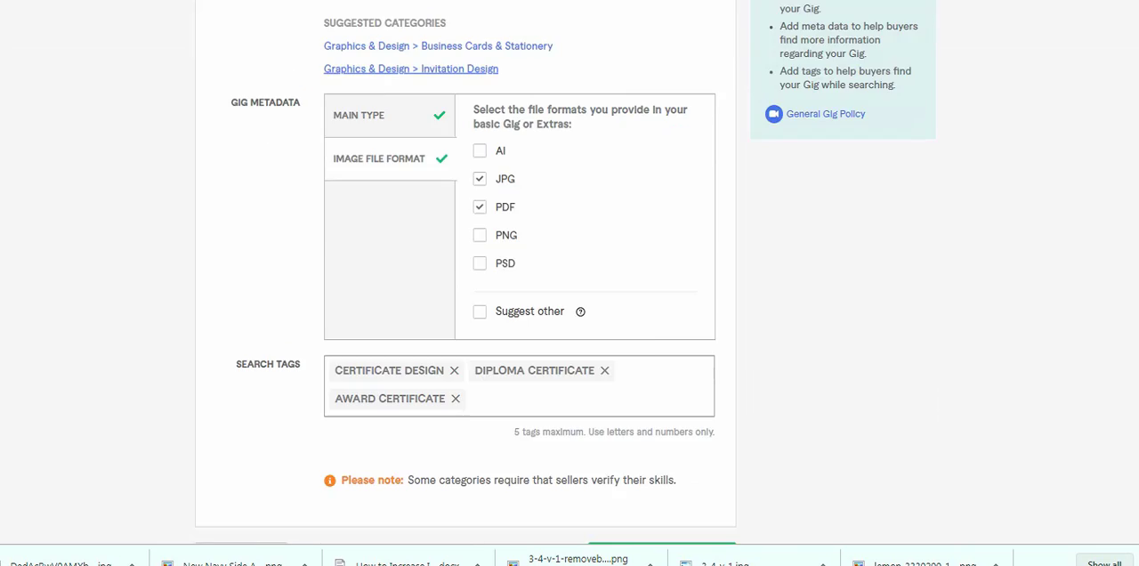
text(winn)
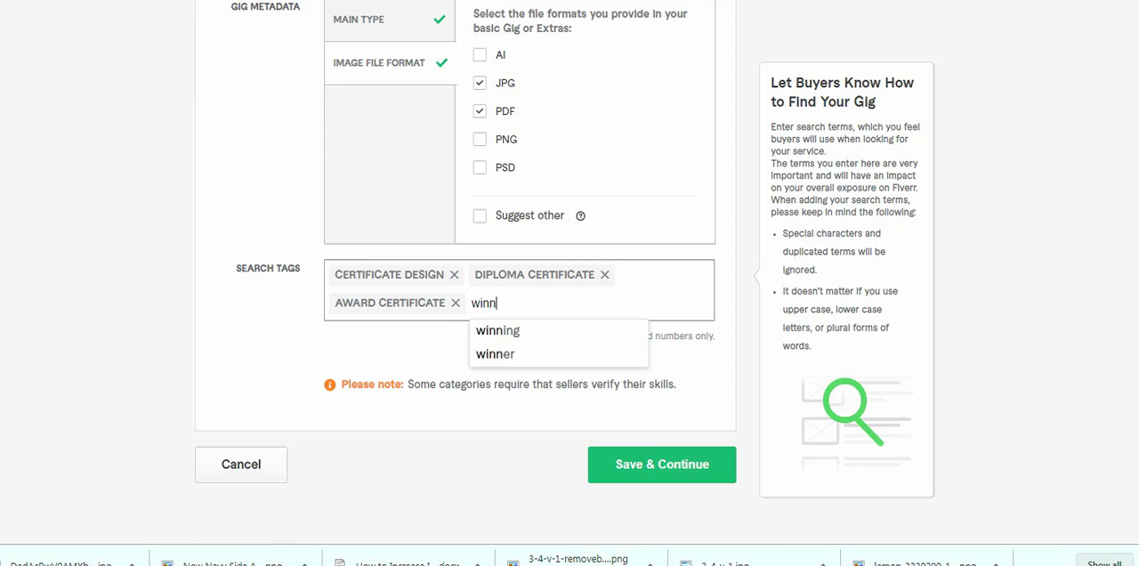
text(ing certificate)
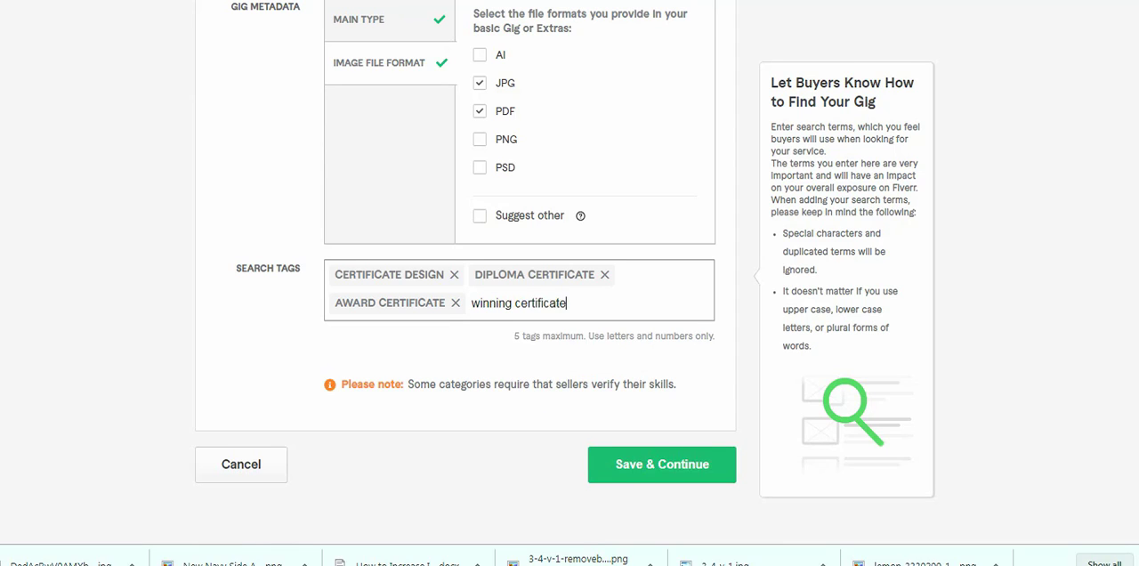
key(Return)
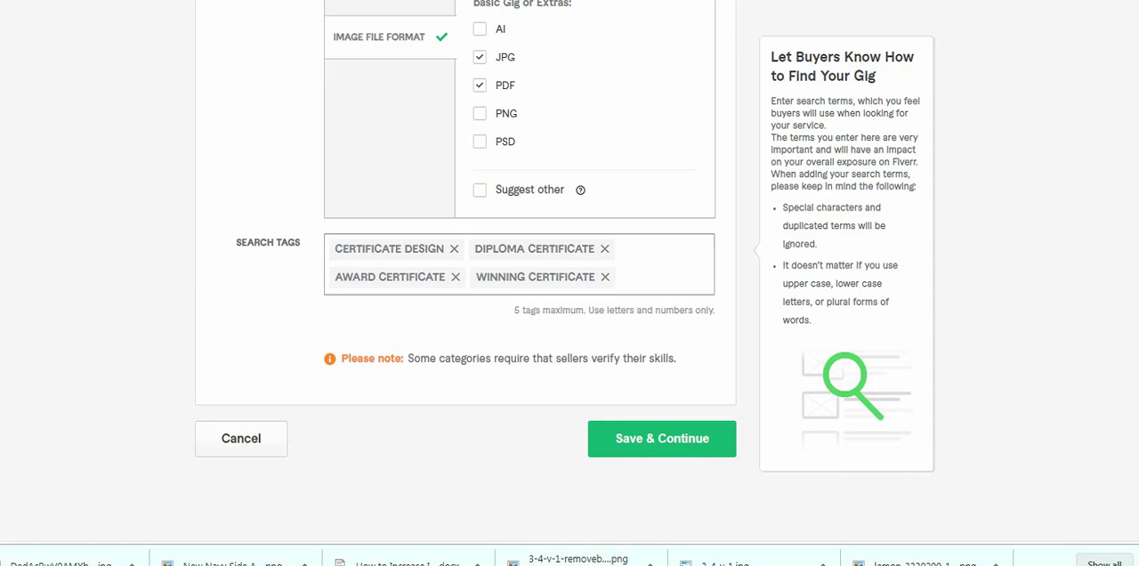
- Recheck the gig title's keywords and add "certificate" as the final search tag
scroll(570, 272, up, 4)
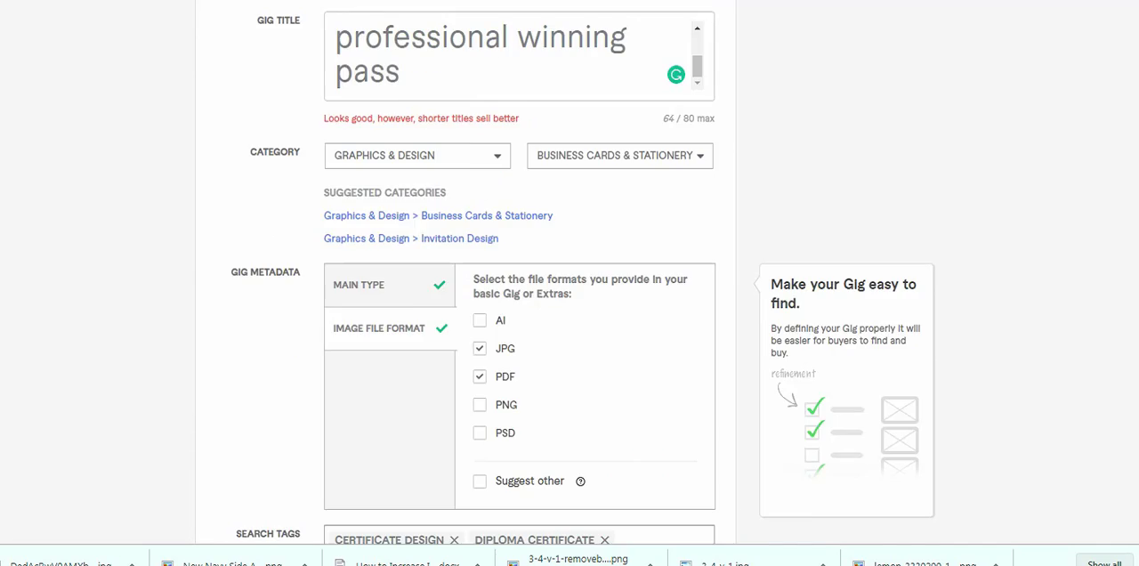
scroll(570, 273, down, 2)
scroll(519, 143, up, 5)
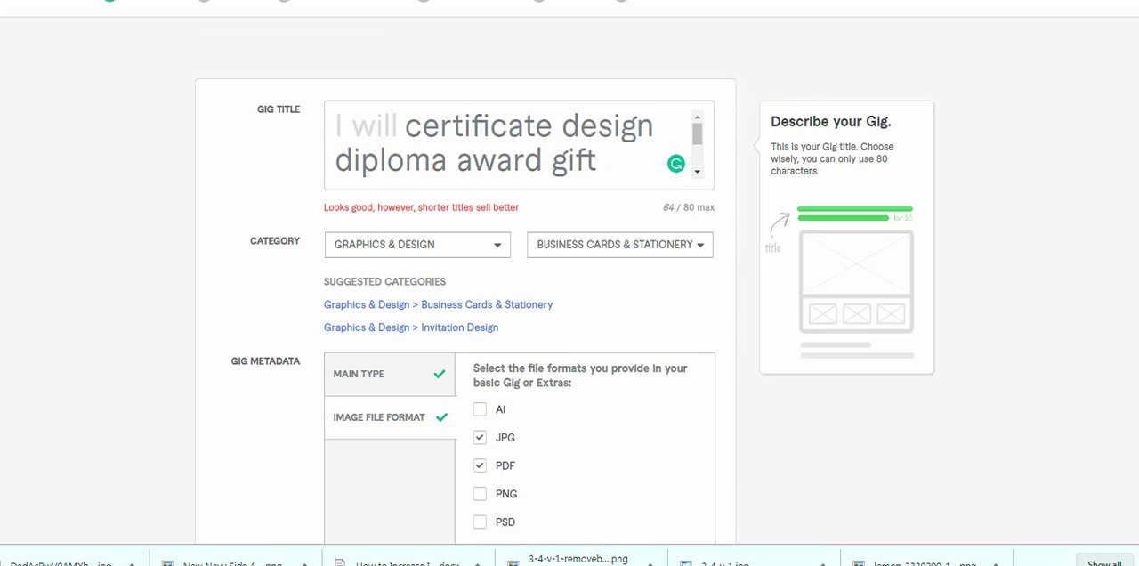
scroll(519, 142, down, 7)
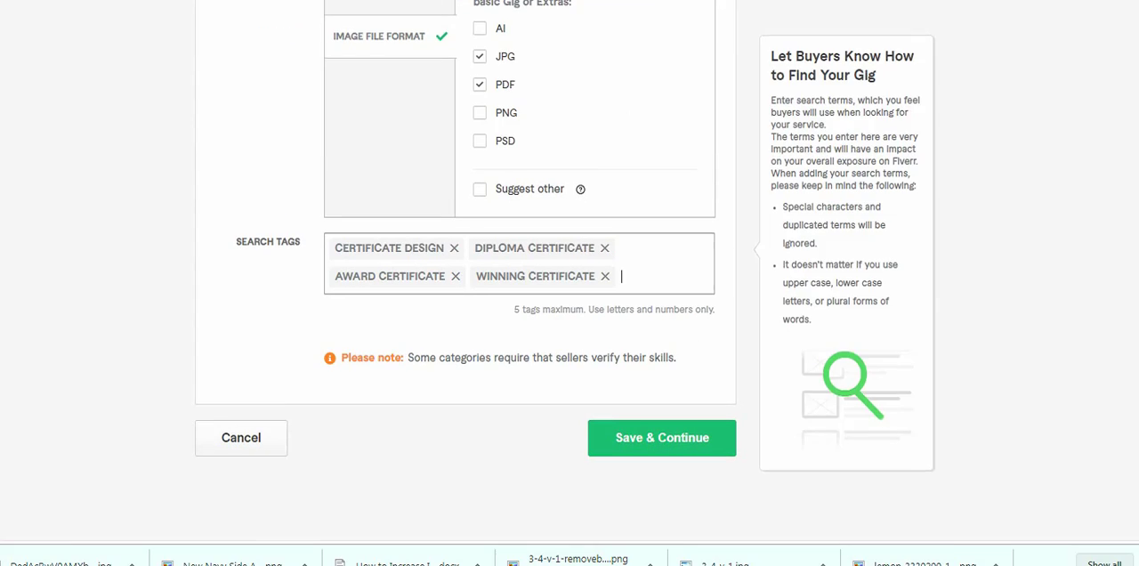
text(cer)
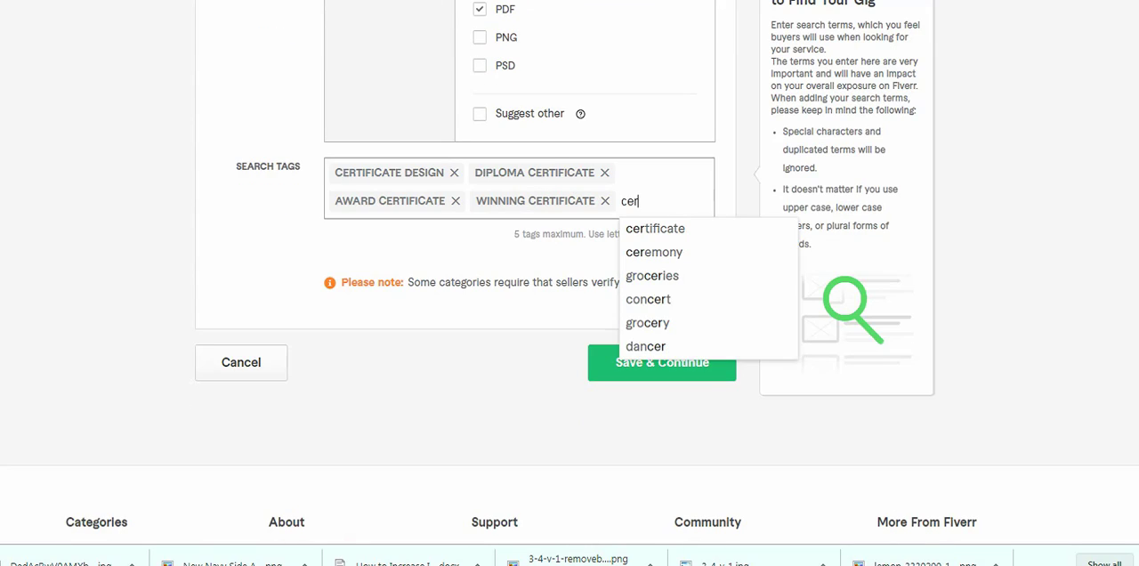
text(tificate)
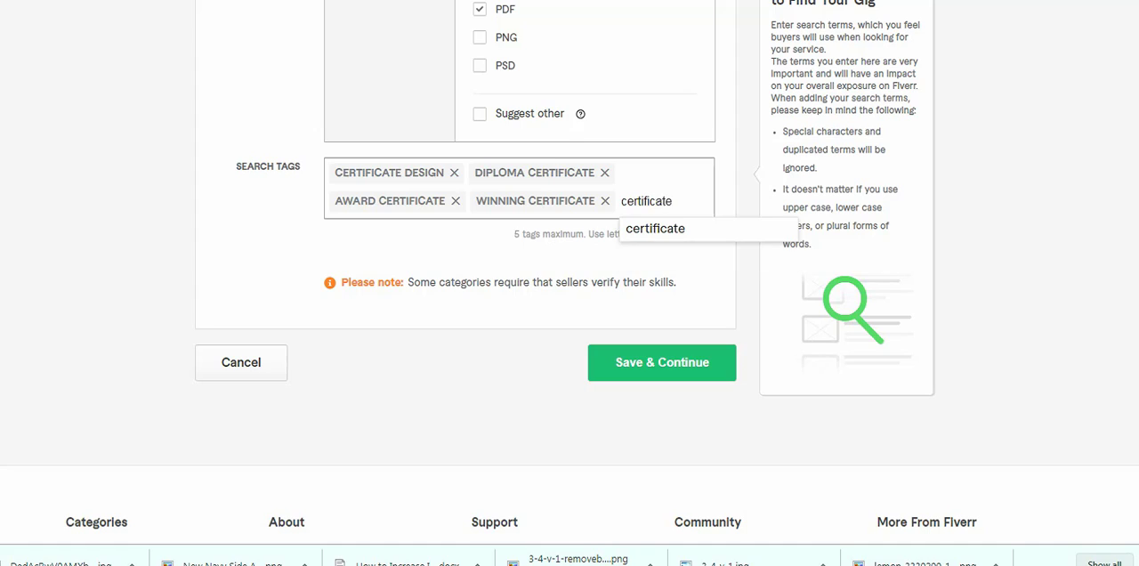
key(Return)
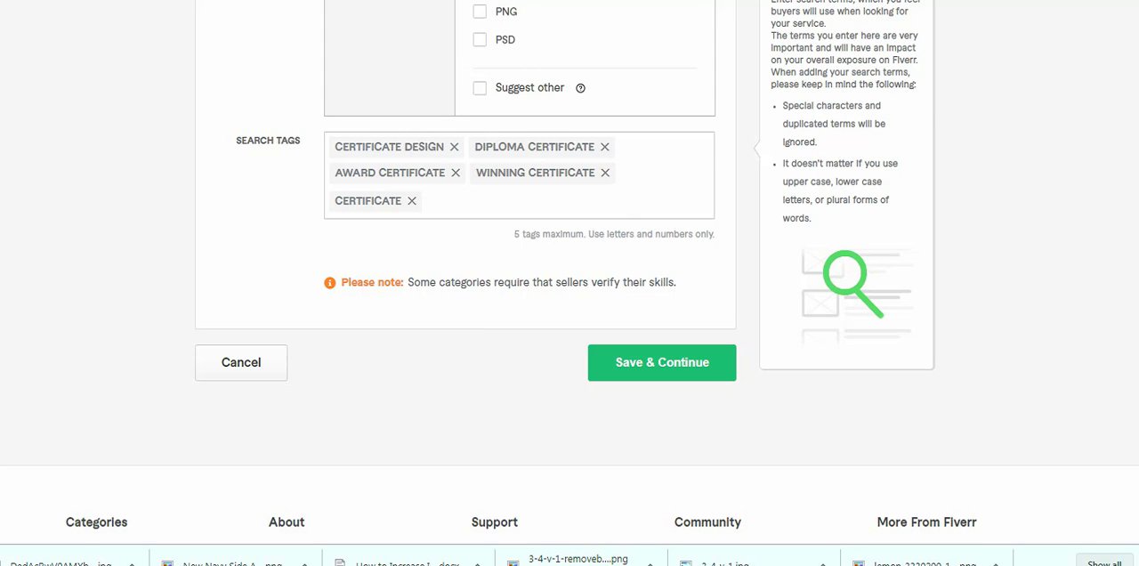
- Review the new gig's title, category, main type, image file formats and search tags
scroll(570, 267, up, 5)
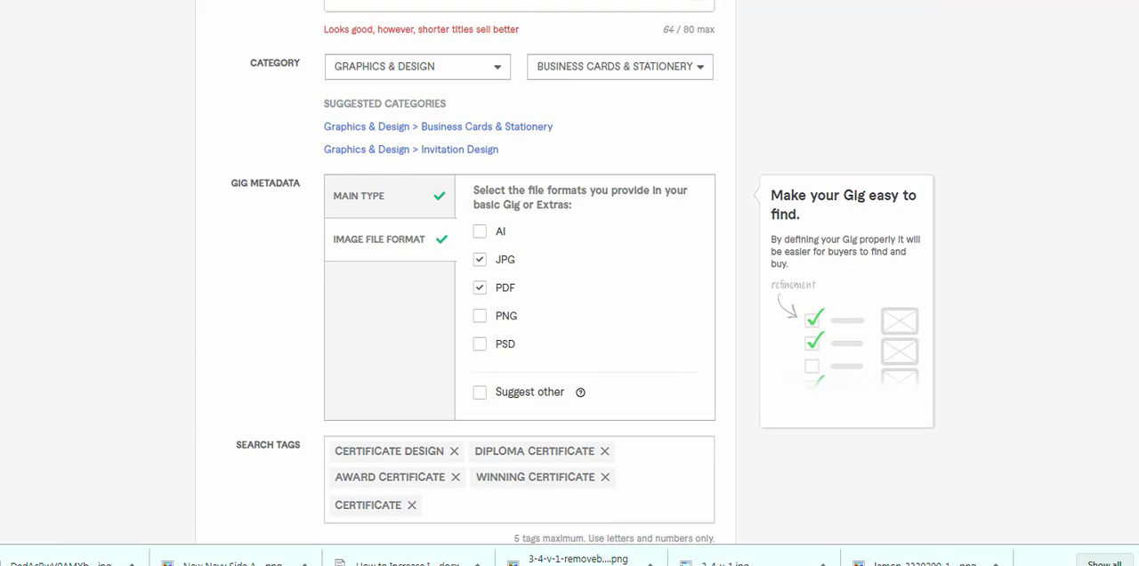
scroll(519, 119, up, 2)
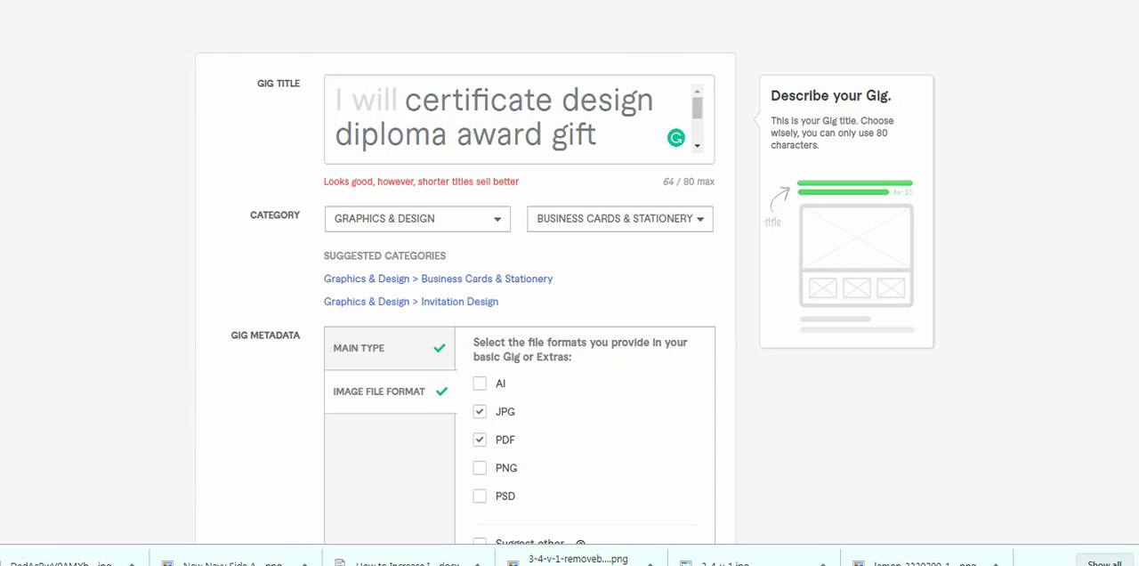
scroll(519, 119, down, 2)
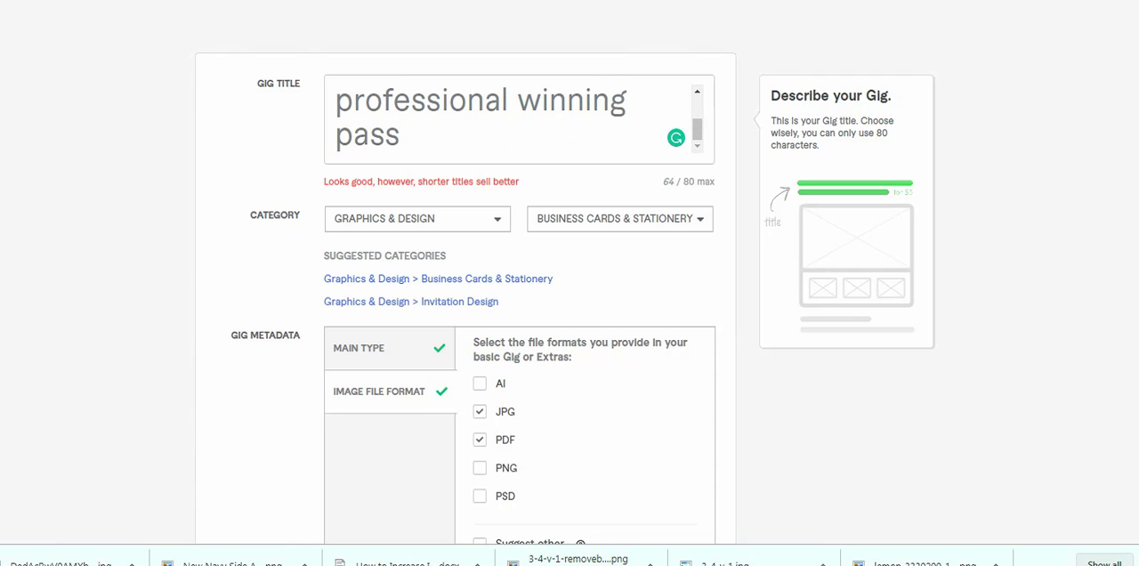
scroll(519, 119, up, 2)
scroll(584, 271, down, 2)
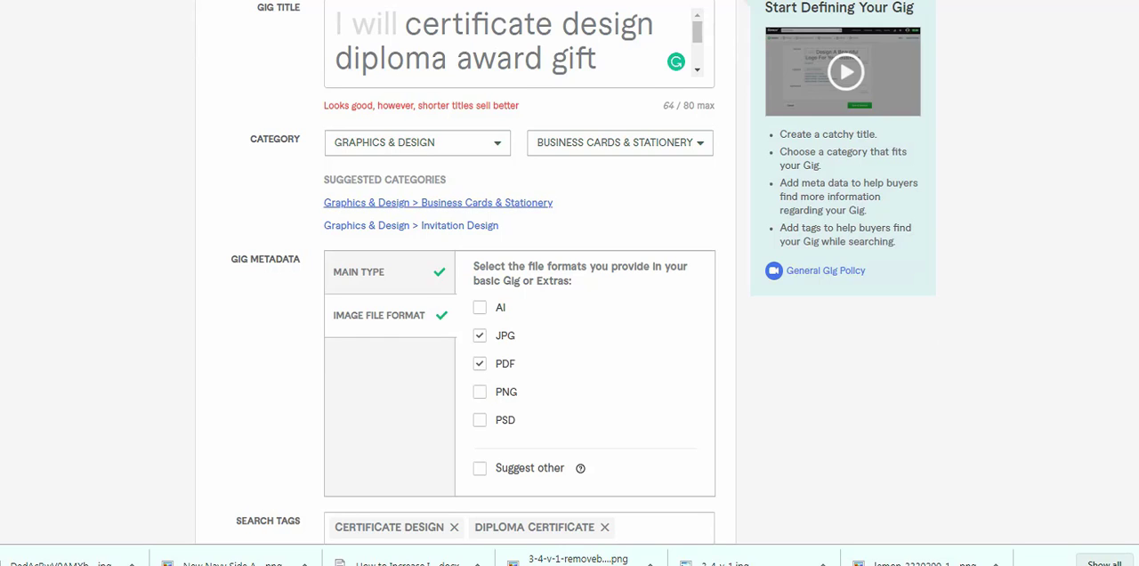
scroll(584, 271, down, 2)
click(389, 196)
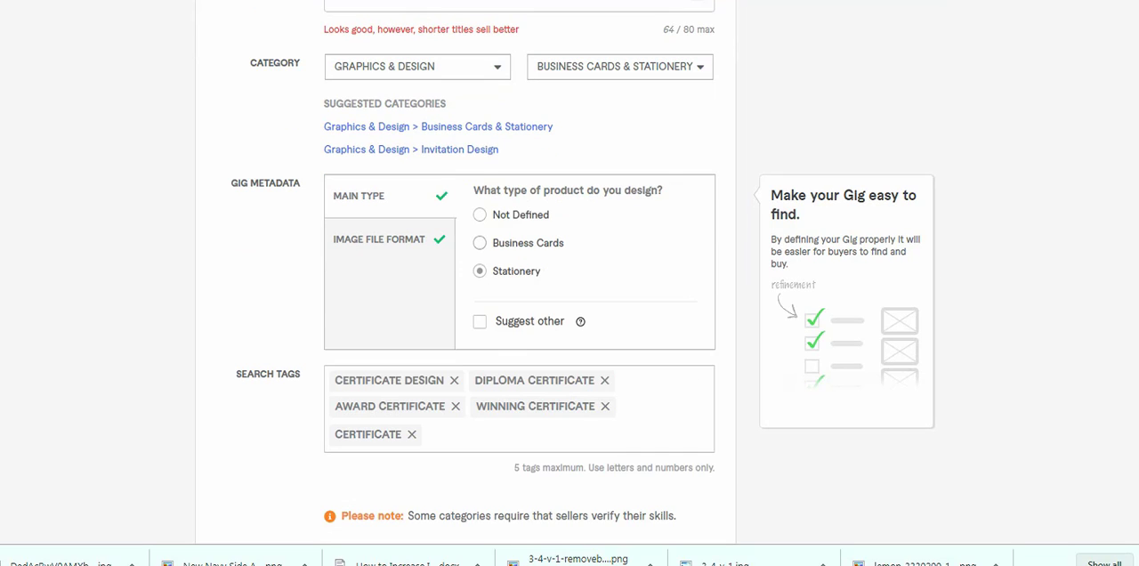
click(389, 240)
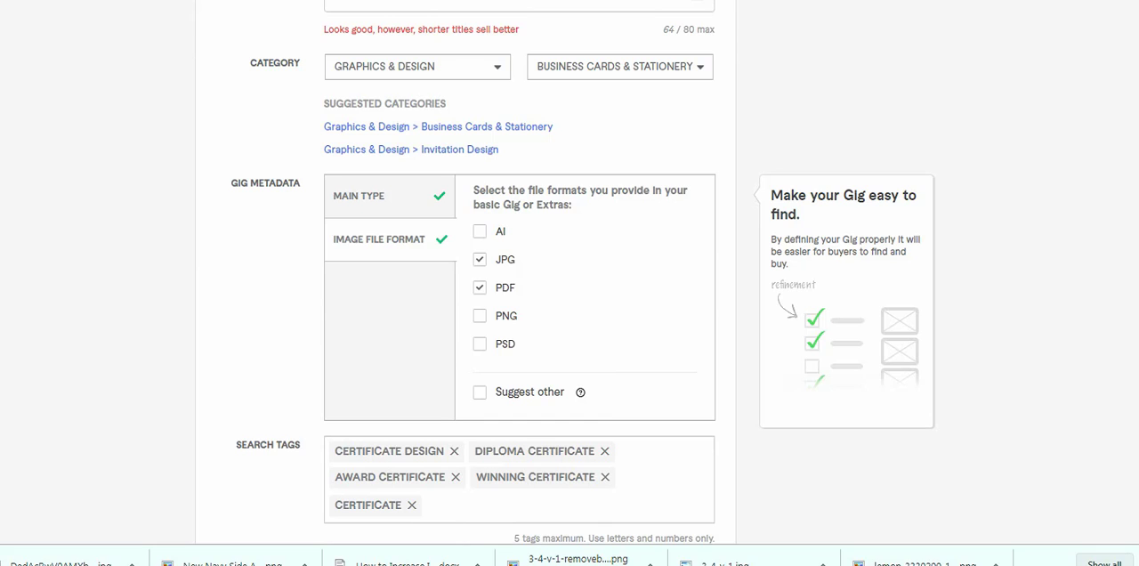
scroll(519, 267, down, 3)
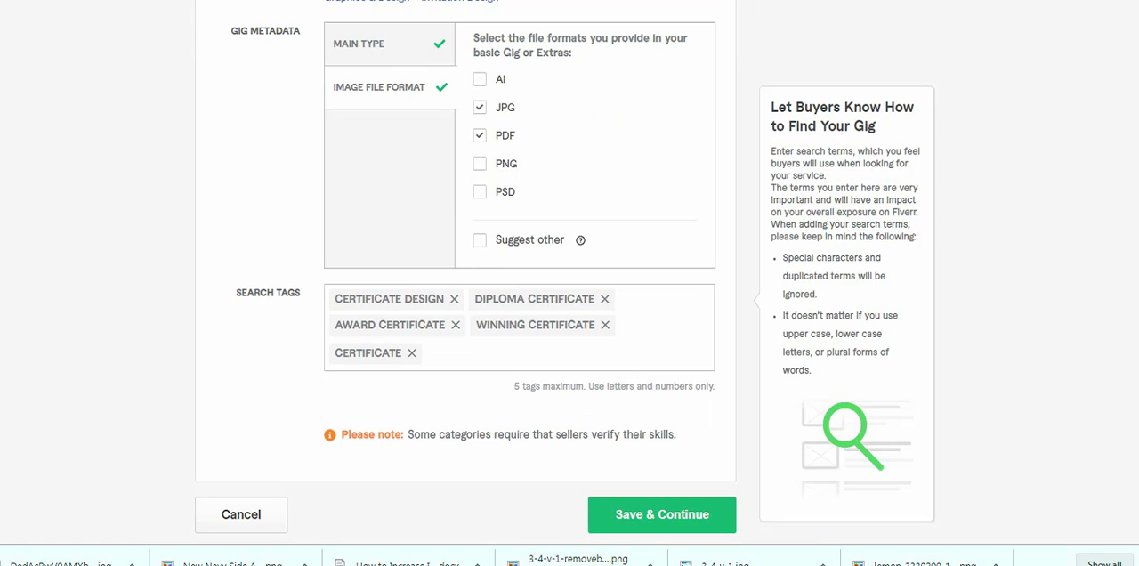
- Save the gig overview, continue to Scope & Pricing and keep the three-package option enabled
click(663, 514)
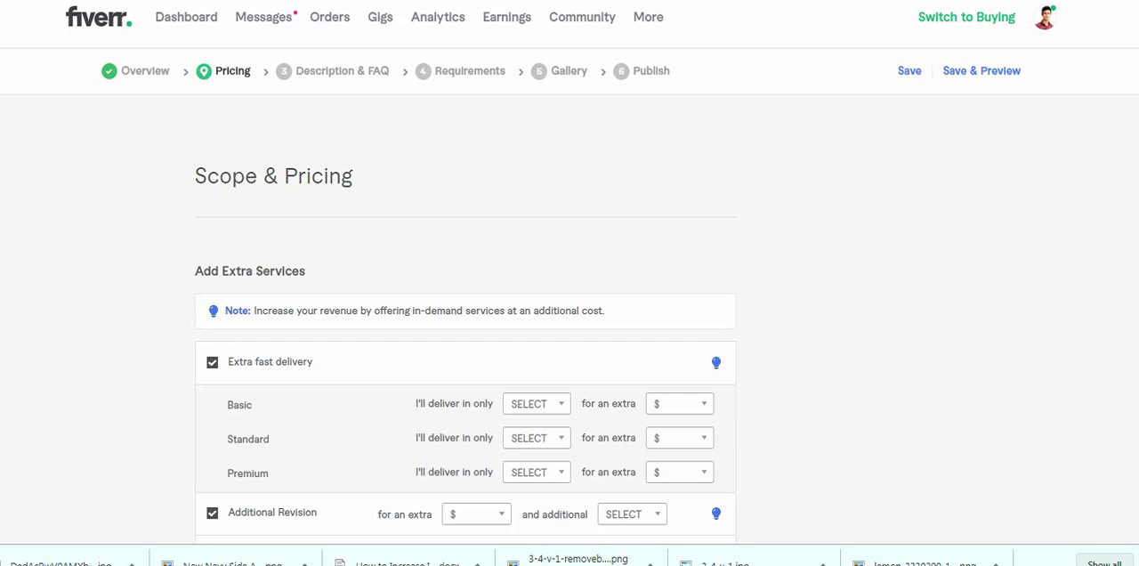
scroll(570, 312, down, 2)
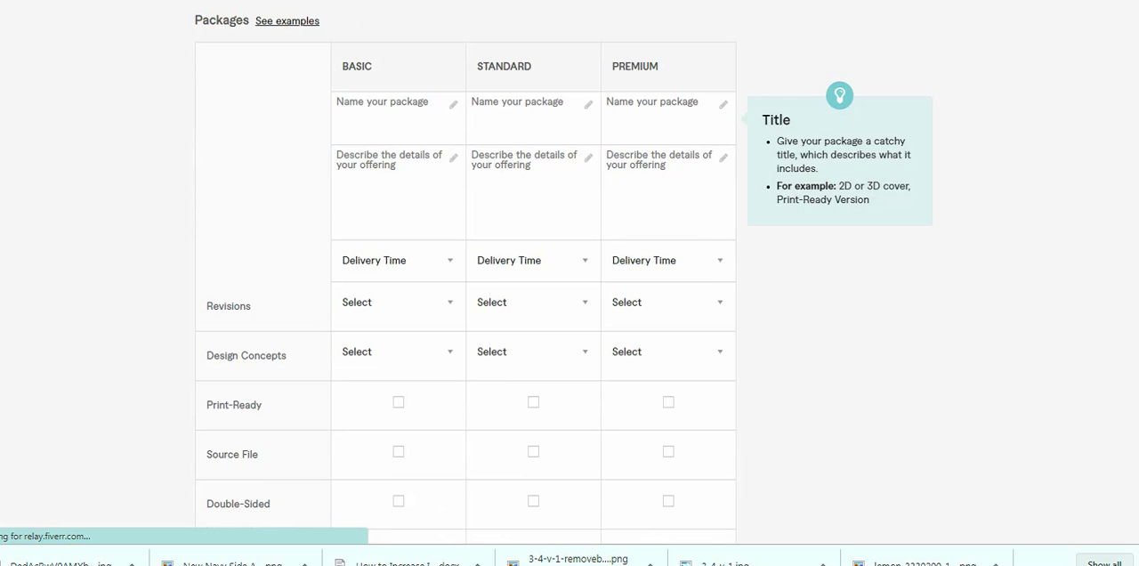
scroll(569, 284, up, 3)
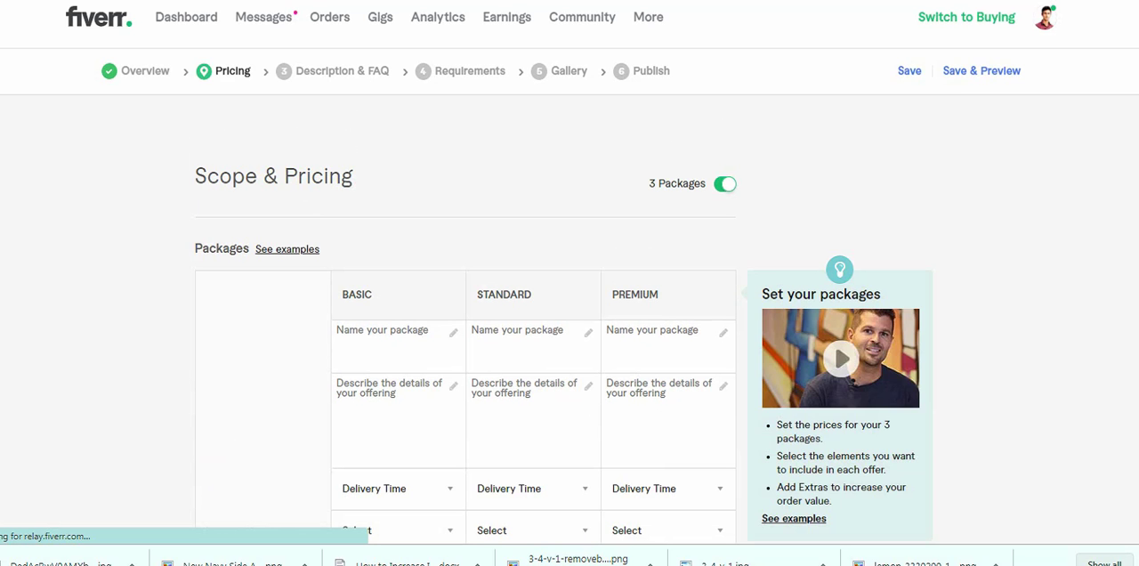
click(726, 184)
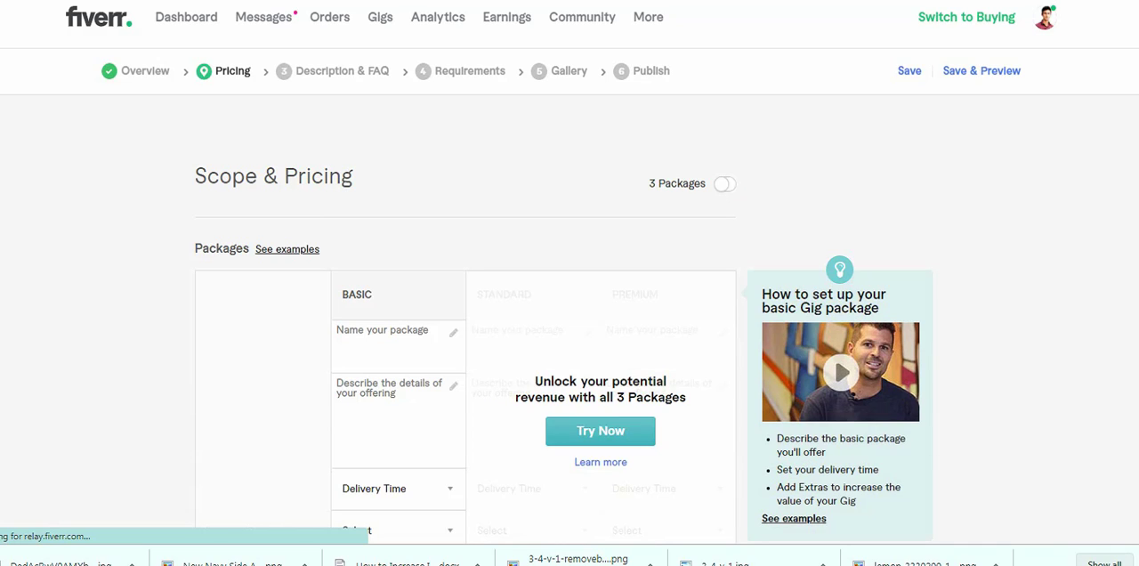
click(725, 185)
scroll(569, 285, down, 2)
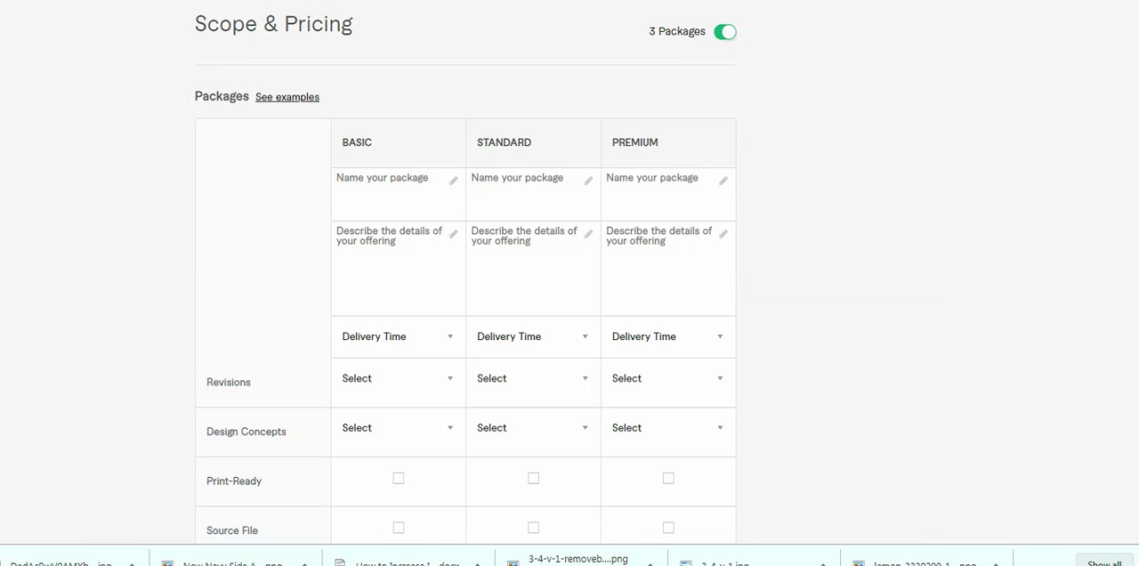
- Switch to the competing certificate gig and examine its description and the contents and prices of its Basic, Standard and Premium packages
click(392, 193)
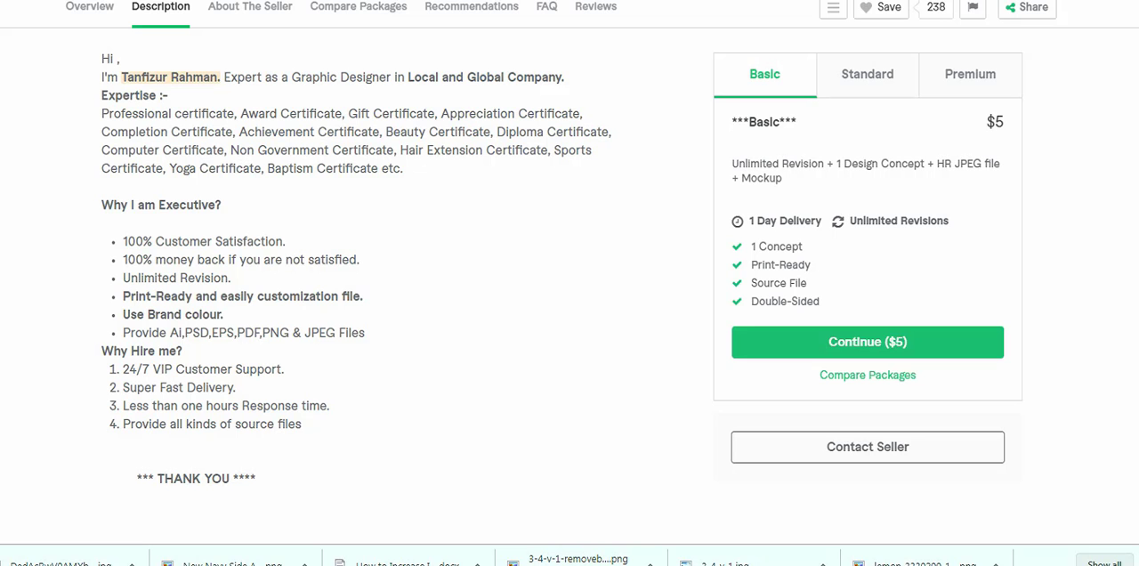
scroll(356, 267, up, 2)
scroll(356, 267, down, 5)
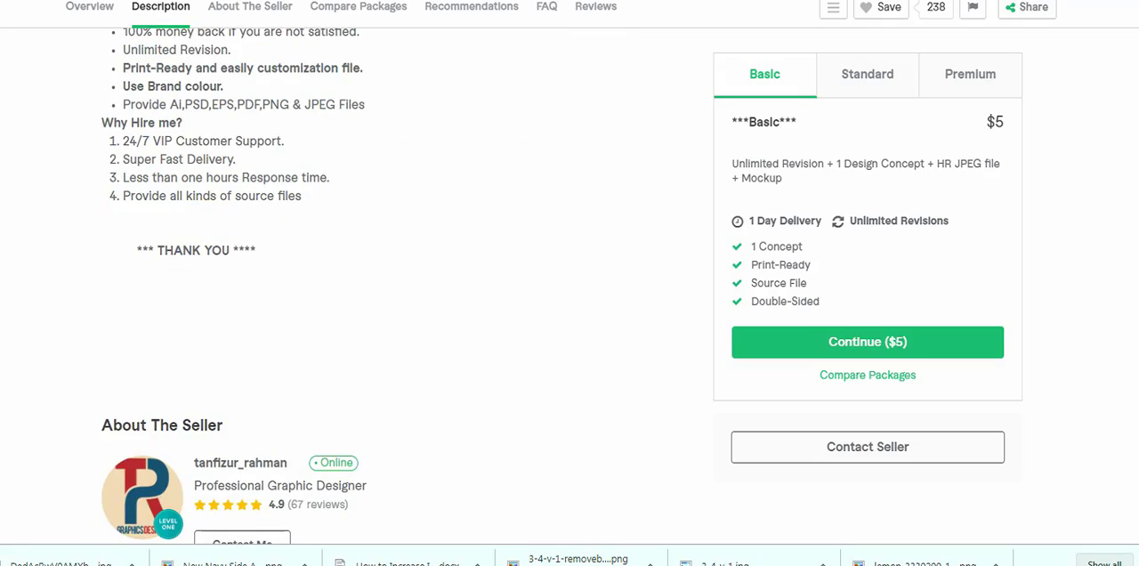
scroll(569, 283, up, 12)
scroll(570, 283, down, 5)
scroll(366, 286, down, 15)
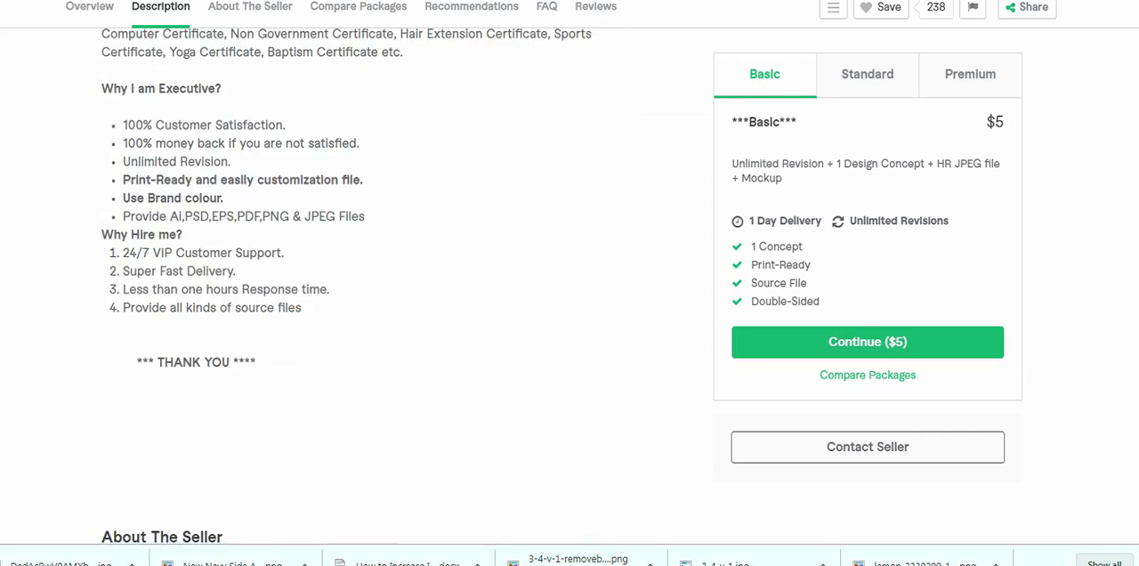
scroll(366, 286, down, 4)
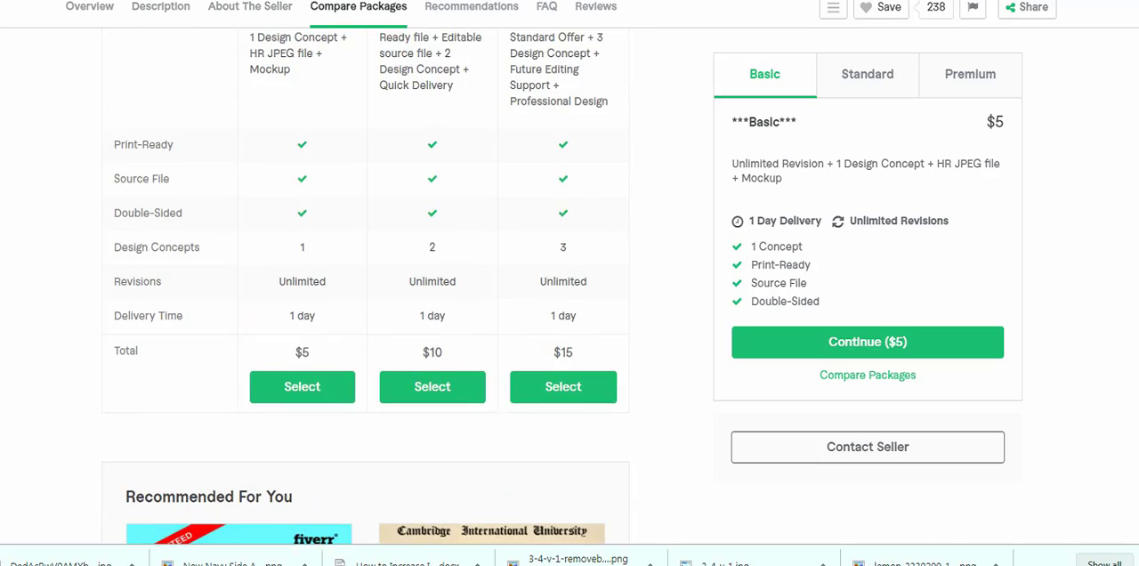
scroll(366, 286, up, 2)
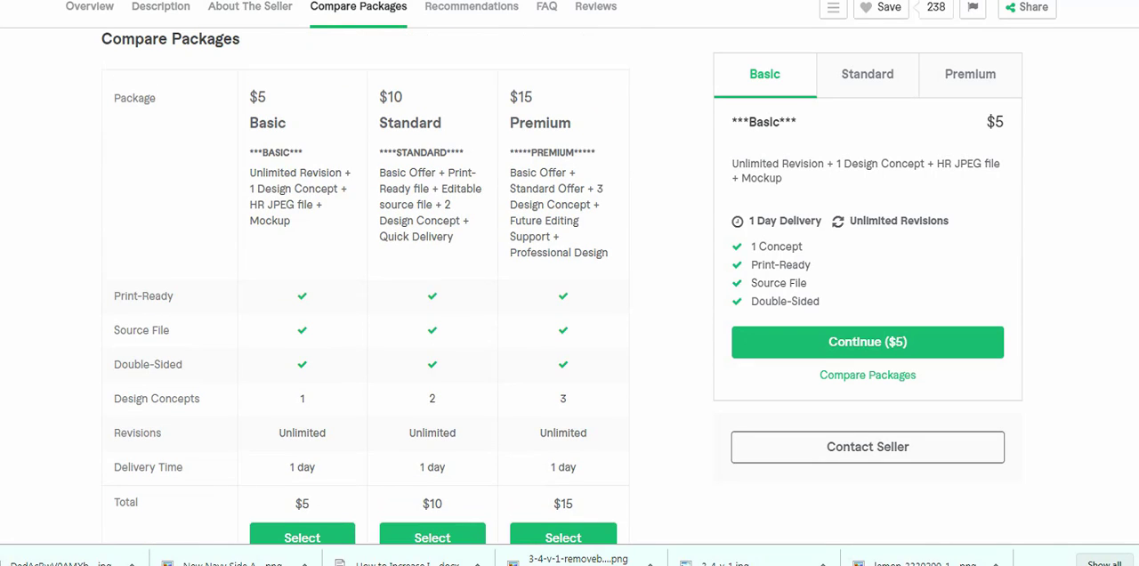
drag(250, 173, 356, 182)
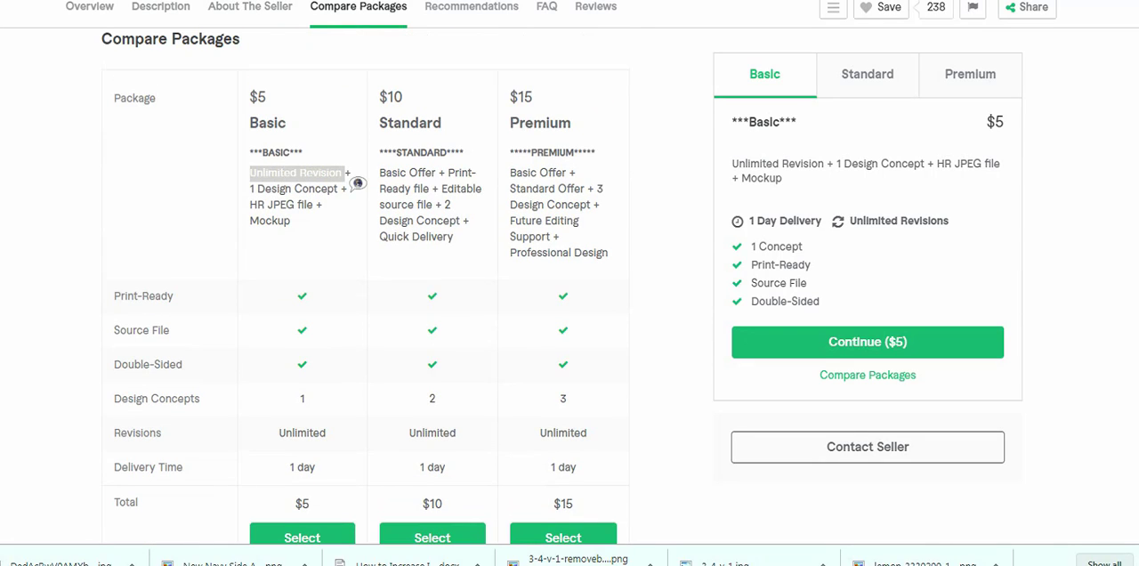
click(348, 178)
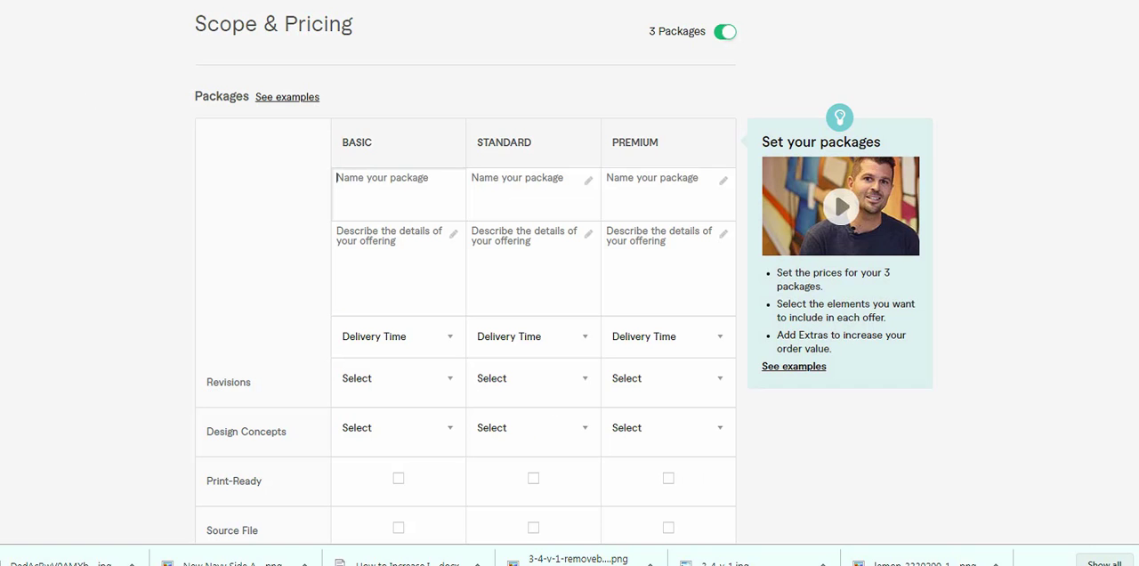
- Return to the new gig's pricing page and name the three packages Basic, Standard and Premium
click(398, 191)
click(398, 191)
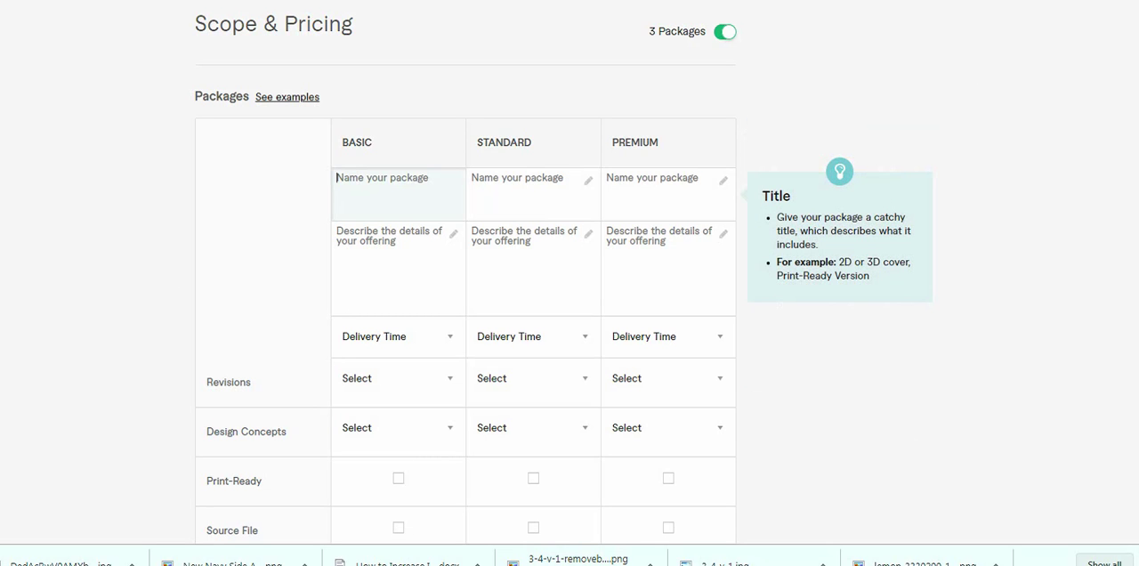
text(Basic)
key(Tab)
text(S)
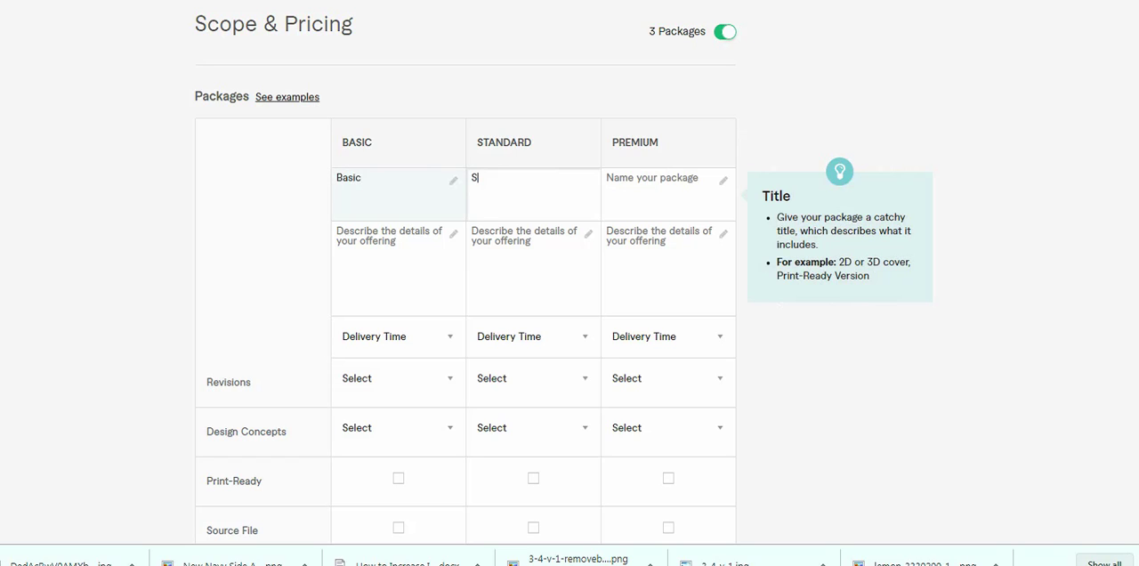
text(tan)
key(BackSpace)
text(ndard)
key(Tab)
text(Premi)
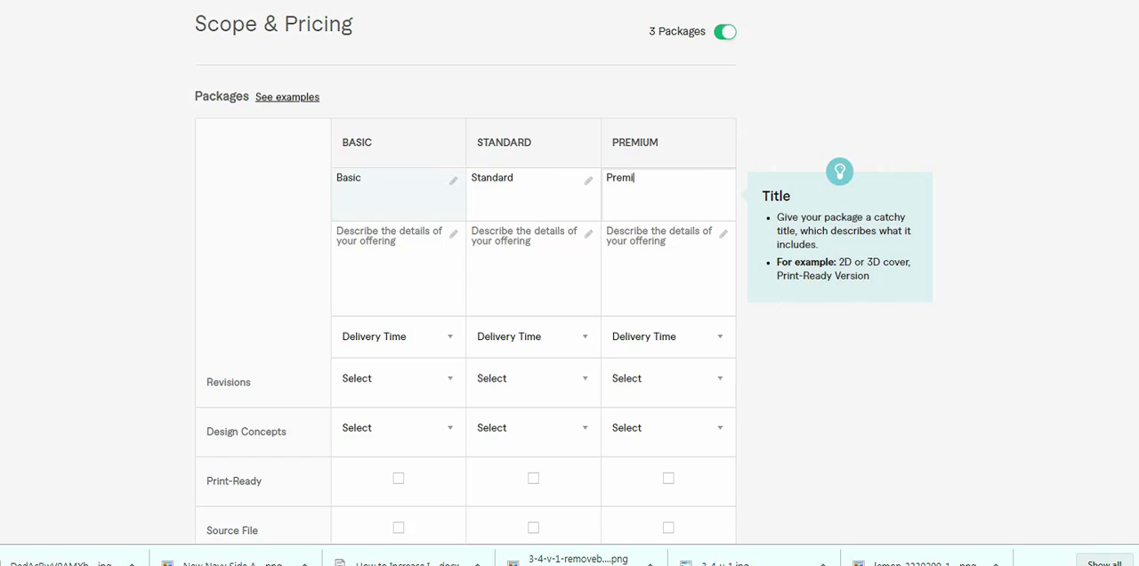
text(um)
key(Tab)
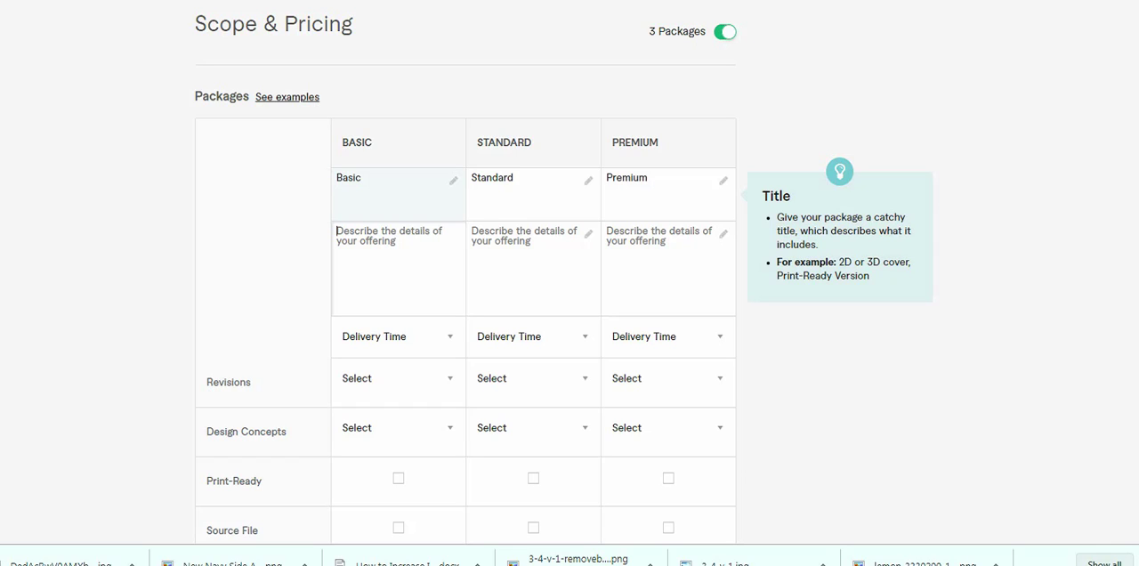
- Describe the Basic package on separate lines as "1 Certificate Design", "Unlimited Revision" and "1 Concept"
text(U)
key(BackSpace)
text(1)
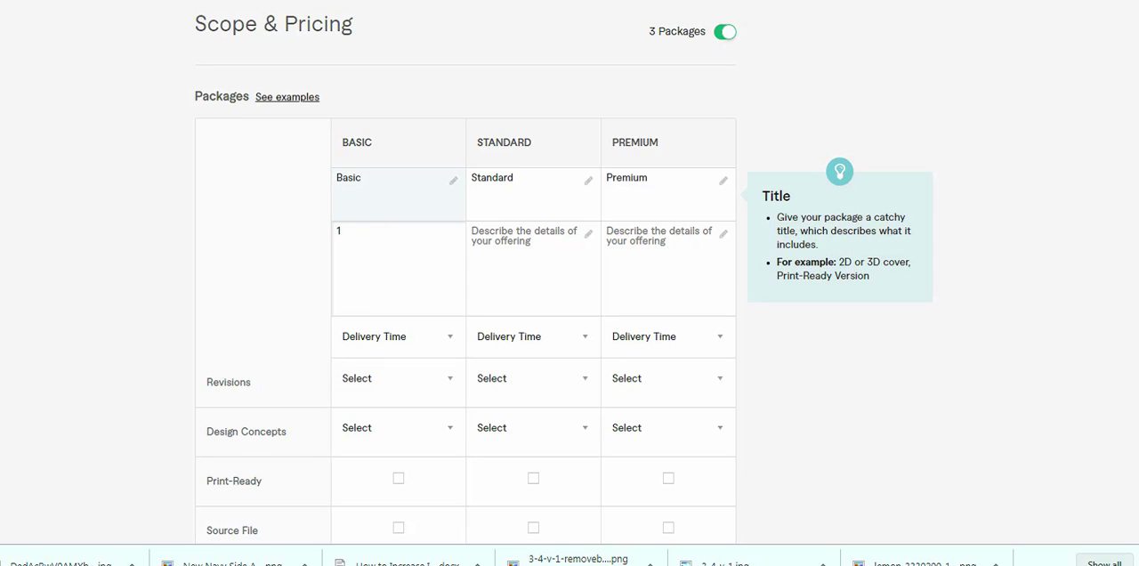
text( Certificate Design)
text(Unlimite)
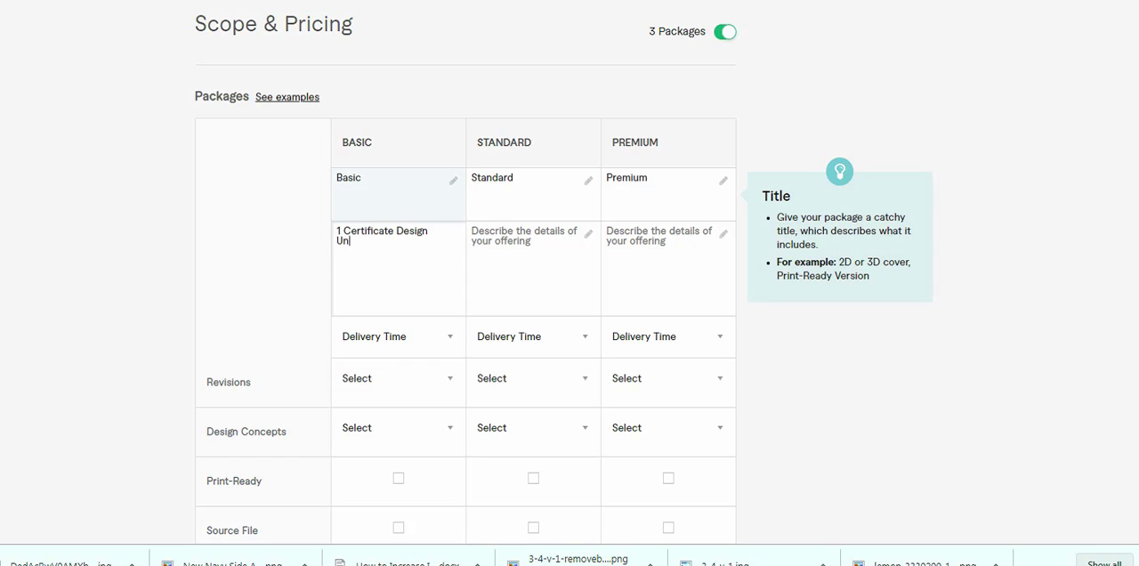
text(d Revision)
key(Return)
text(1 Concept)
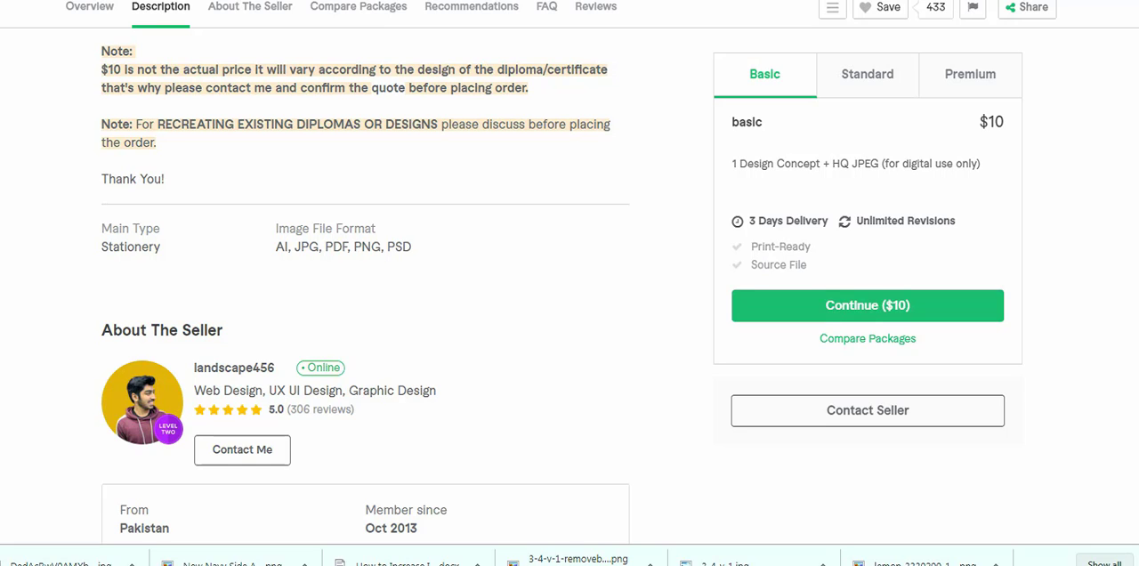
- Compare the packages of the competing diploma and certificate gig, and add a "High Quality" line to the Basic package description
scroll(365, 294, up, 3)
scroll(365, 294, down, 11)
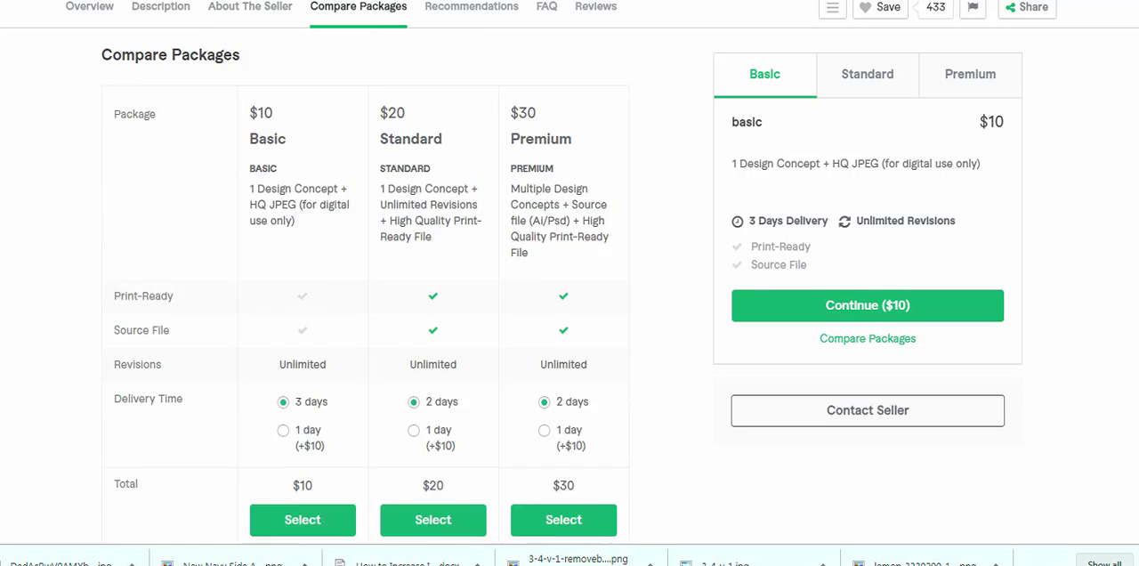
scroll(365, 293, up, 1)
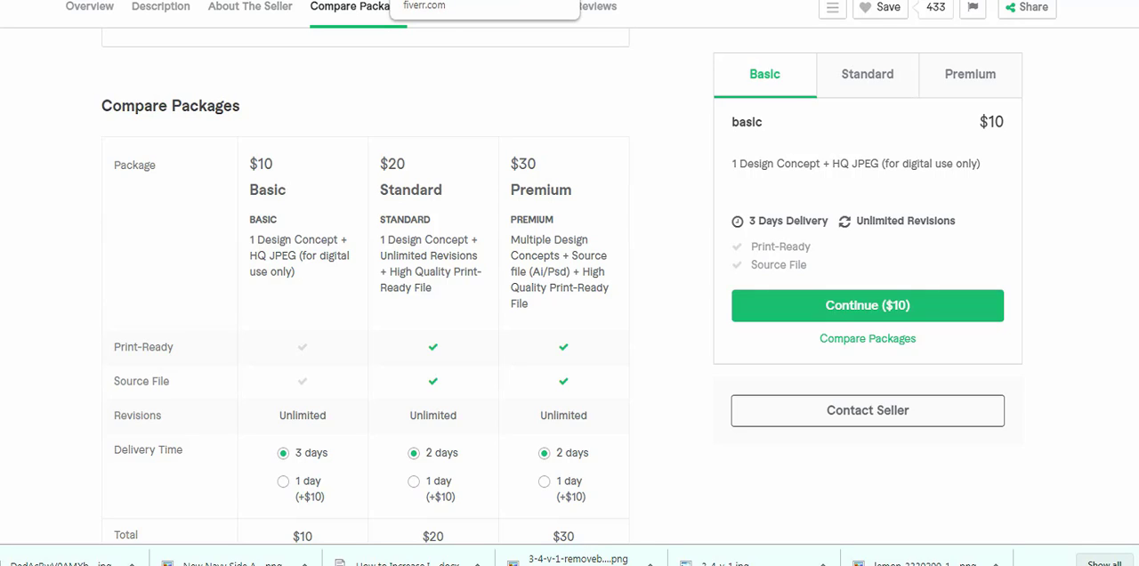
click(454, 0)
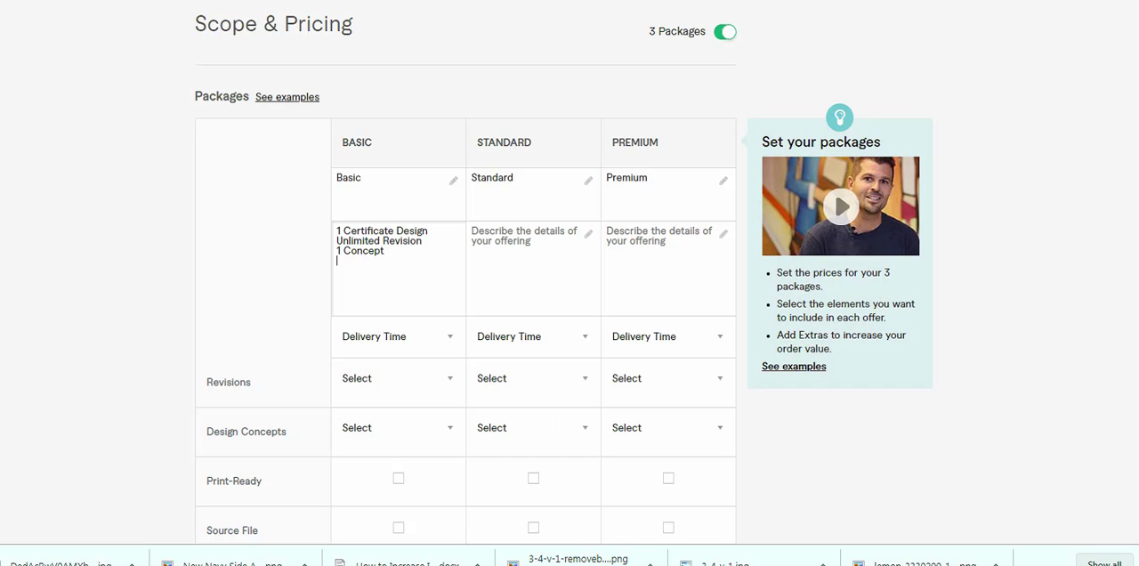
text(High Quality)
- Copy the Basic description into the Standard package and change it to "2 Certificate Design" and "2 Concept"
key(ctrl+a)
key(ctrl+c)
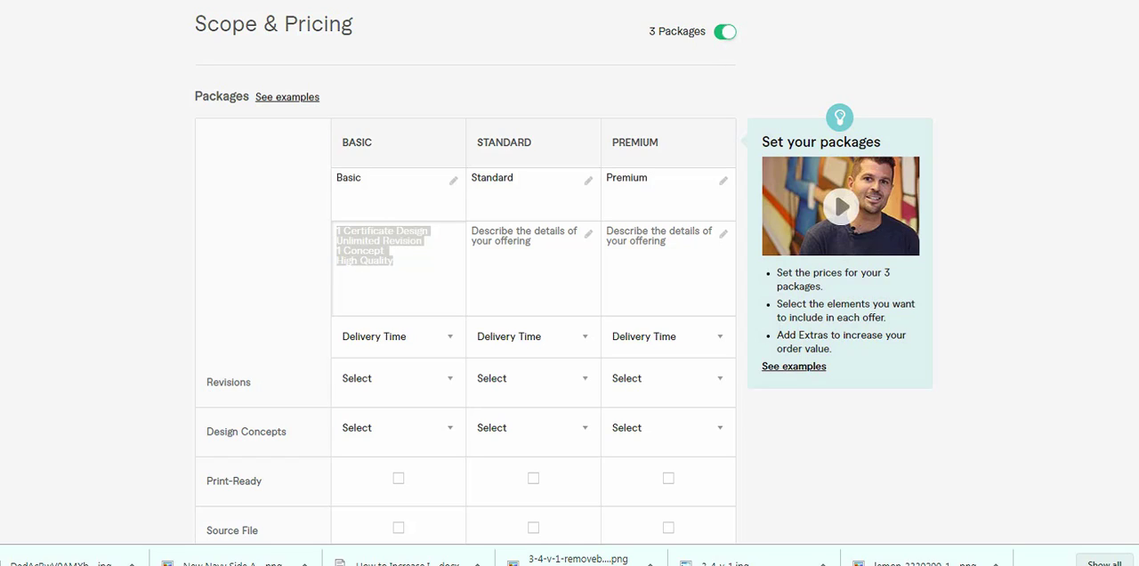
click(521, 245)
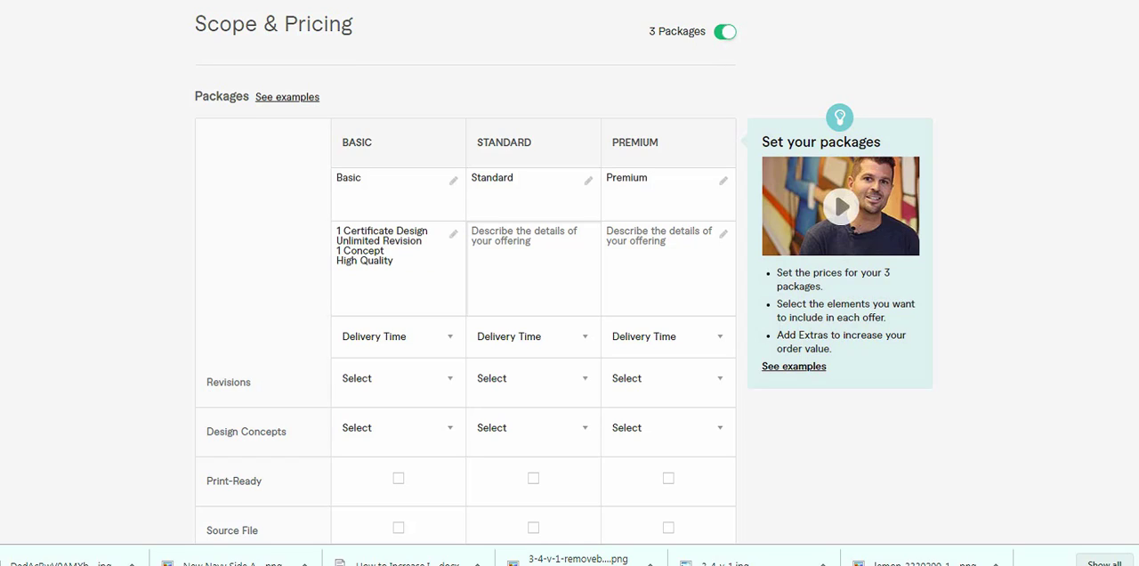
key(ctrl+v)
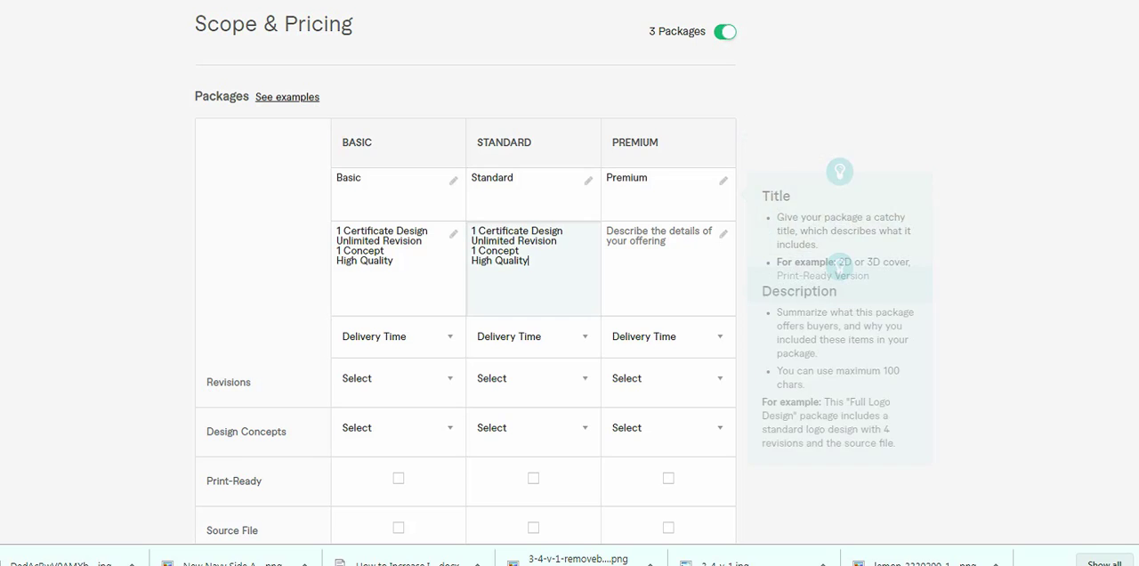
drag(473, 232, 478, 231)
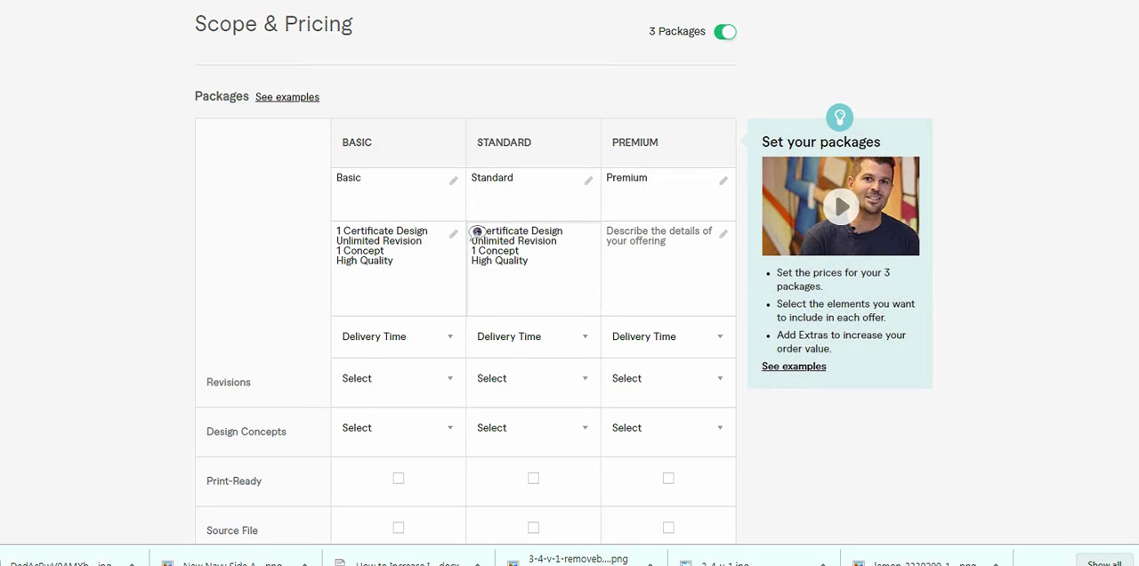
text(2)
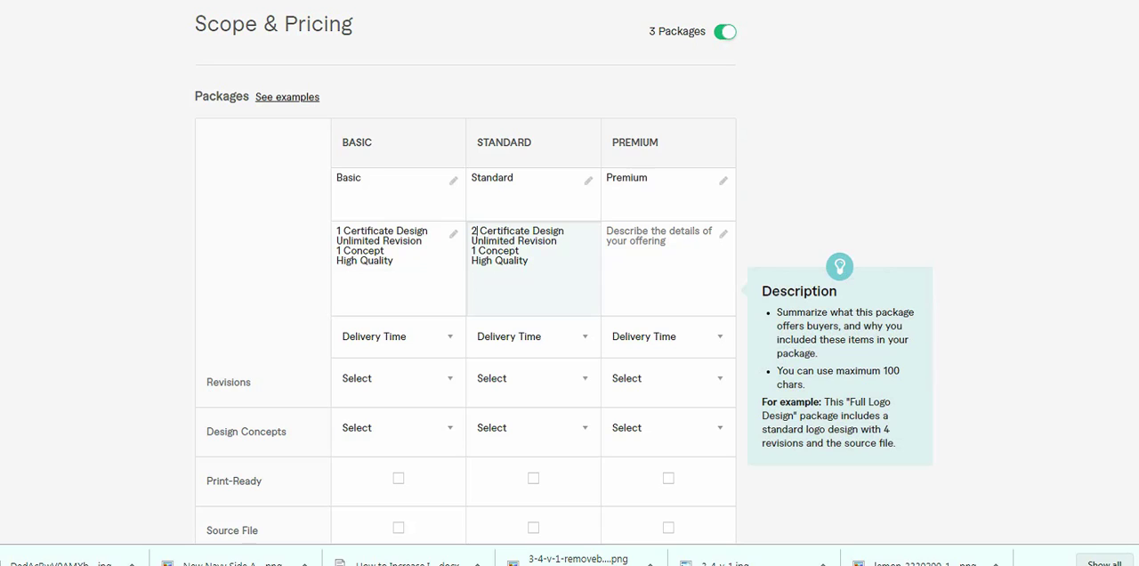
key(Down)
key(Down)
key(BackSpace)
text(2)
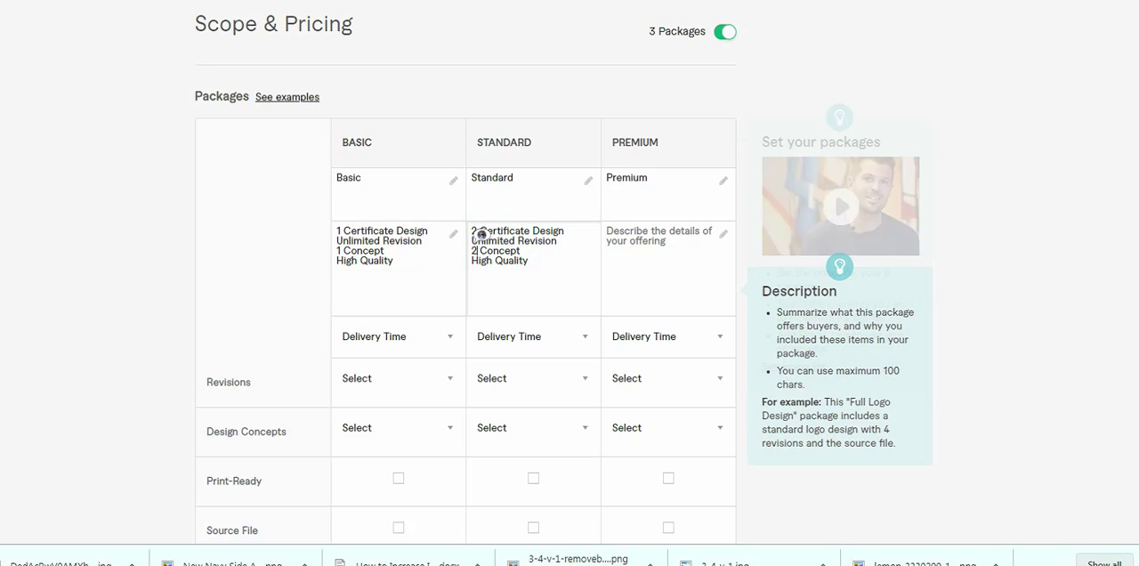
key(Down)
key(End)
- Paste the copied description into the Premium package and change it to "3 Certificate Design" and "3 Concept"
click(669, 268)
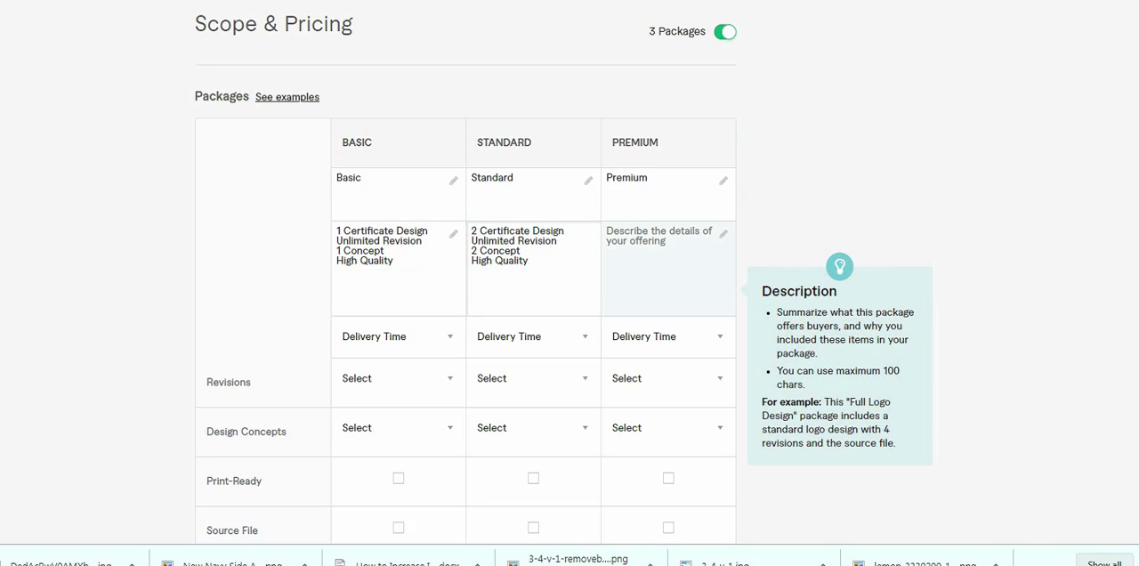
key(ctrl+v)
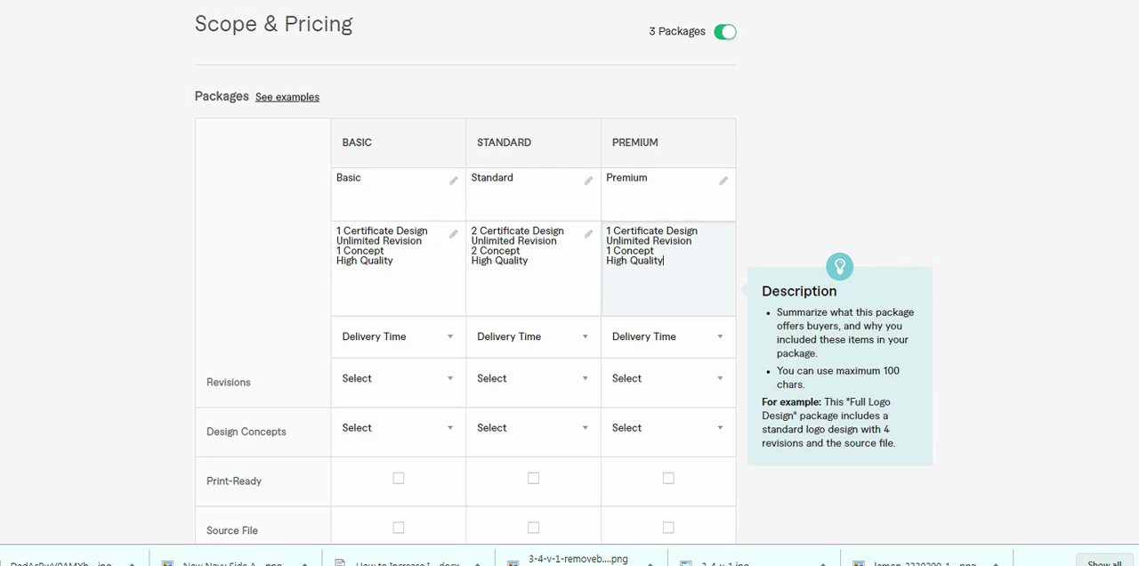
key(BackSpace)
text(3)
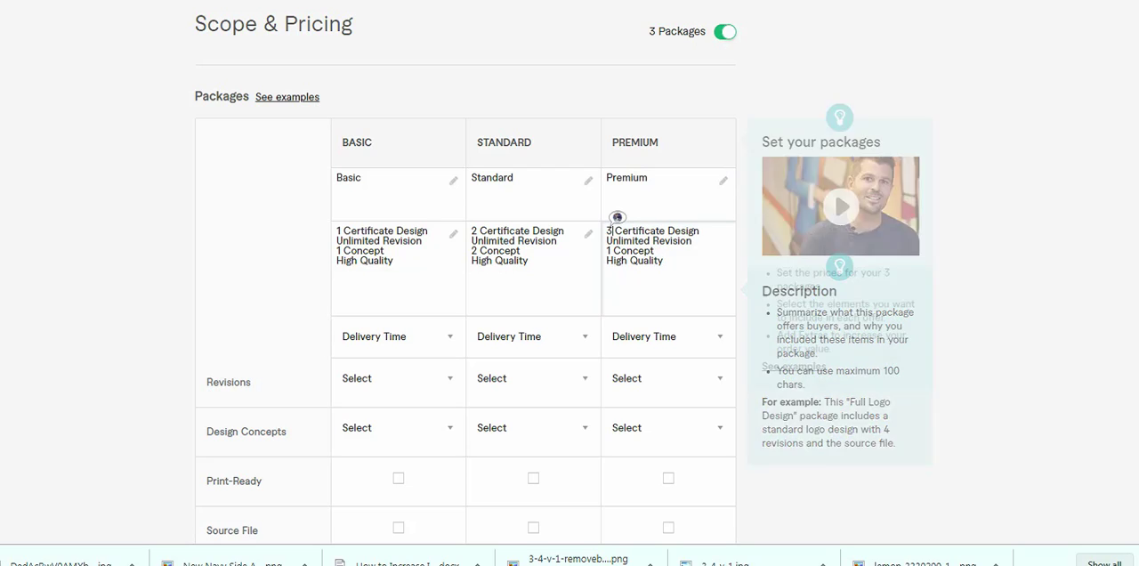
key(Down)
key(Down)
key(BackSpace)
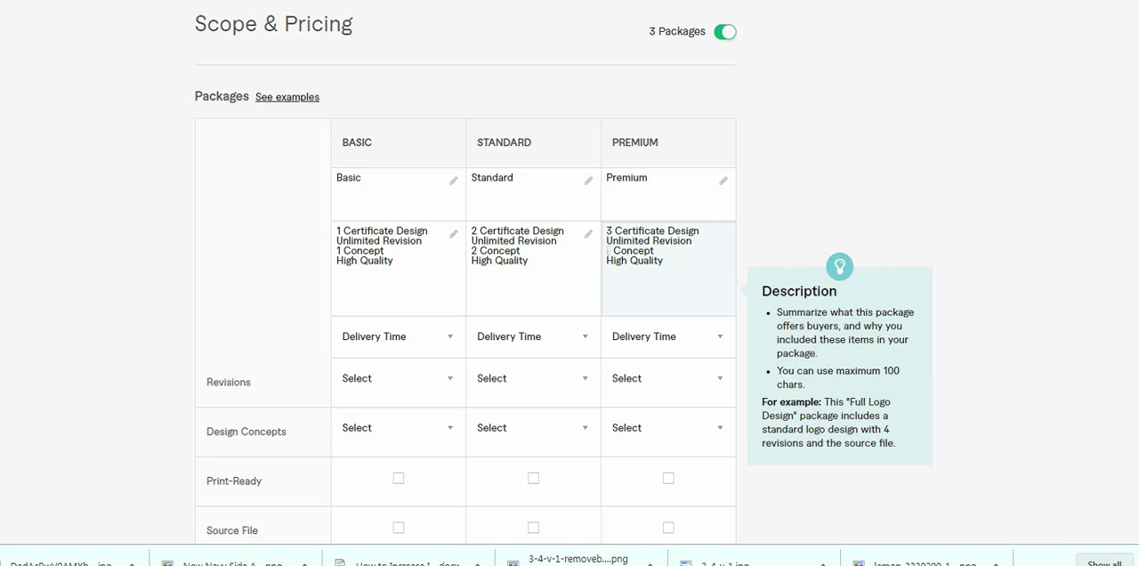
text(3)
- Set the delivery time of the Basic, Standard and Premium packages to 1 Day Delivery
scroll(622, 262, down, 1)
click(392, 260)
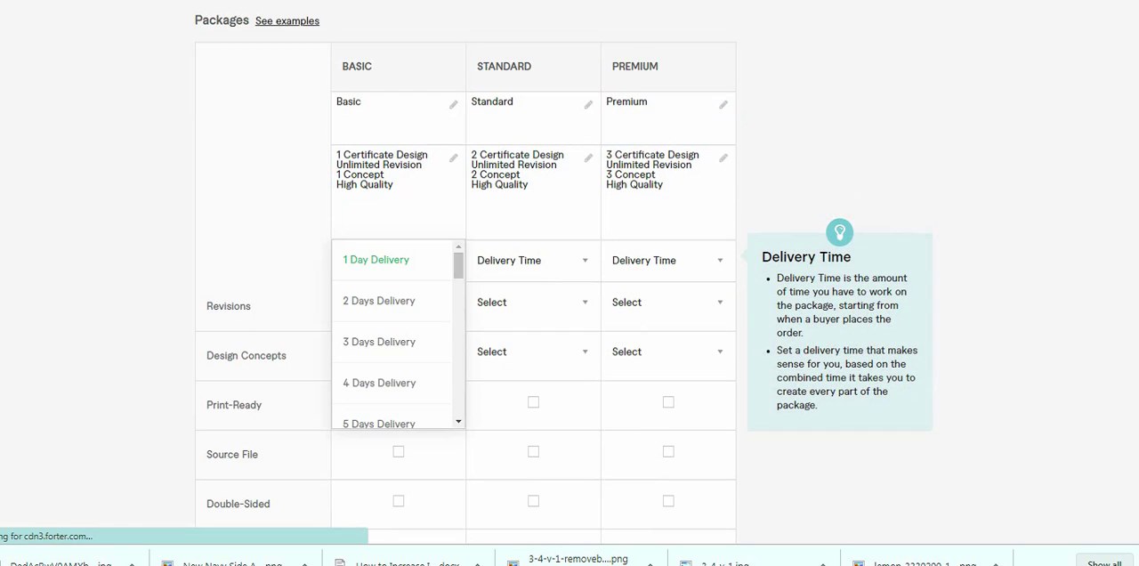
click(375, 259)
click(532, 259)
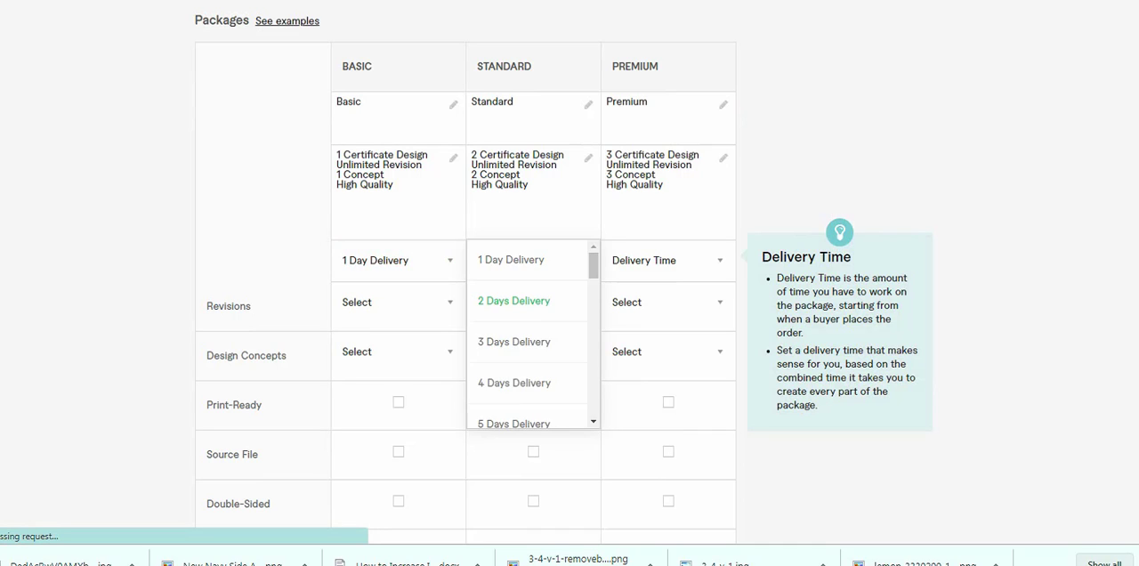
click(510, 259)
click(658, 260)
click(654, 260)
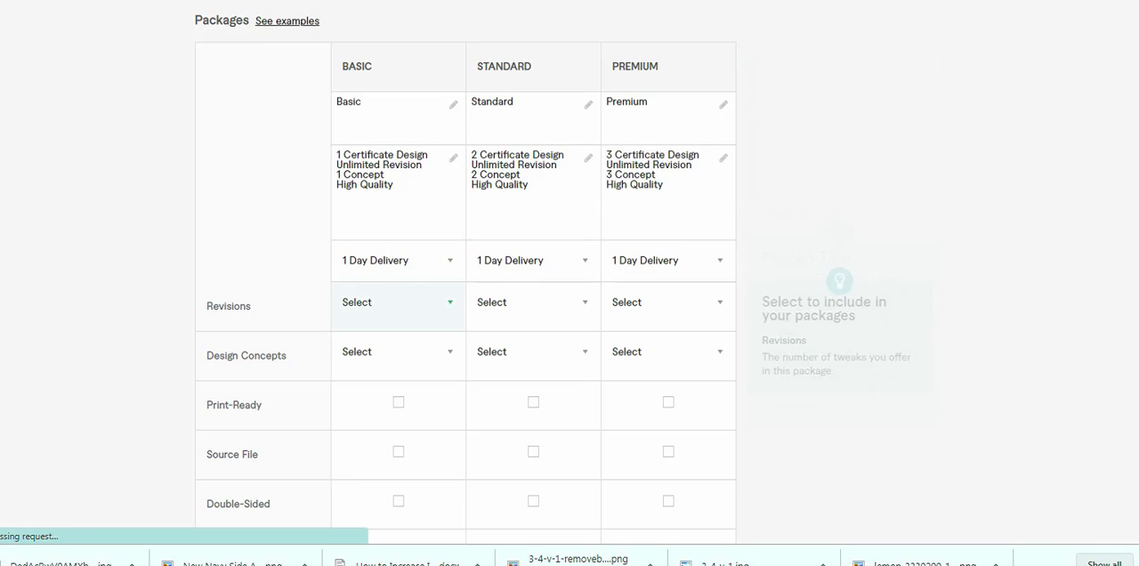
- Set the revisions to Unlimited for all three packages
click(392, 303)
scroll(396, 374, down, 3)
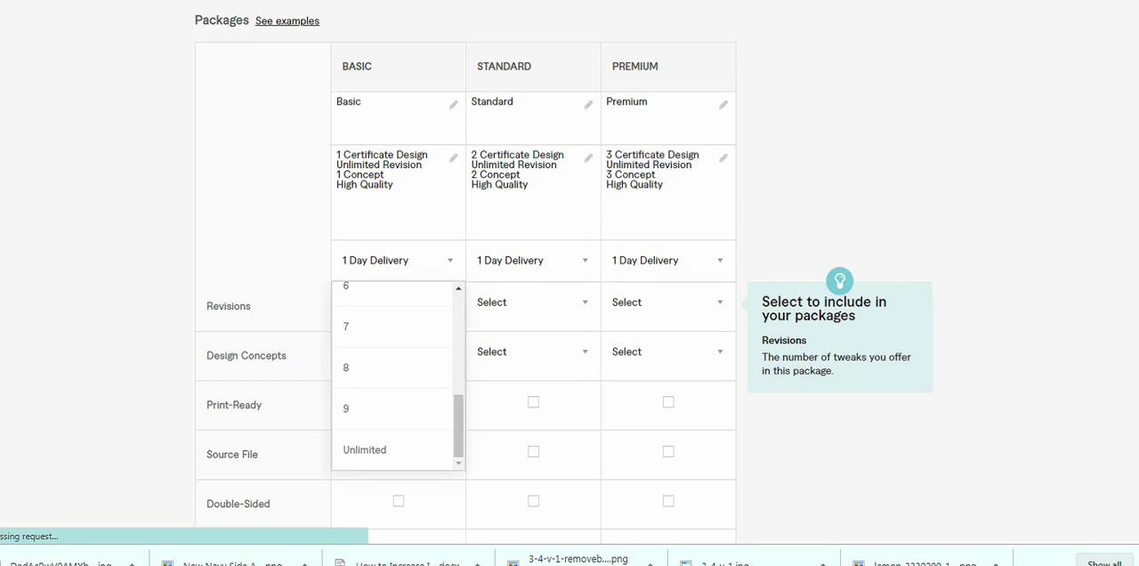
click(365, 449)
click(532, 303)
scroll(529, 374, down, 3)
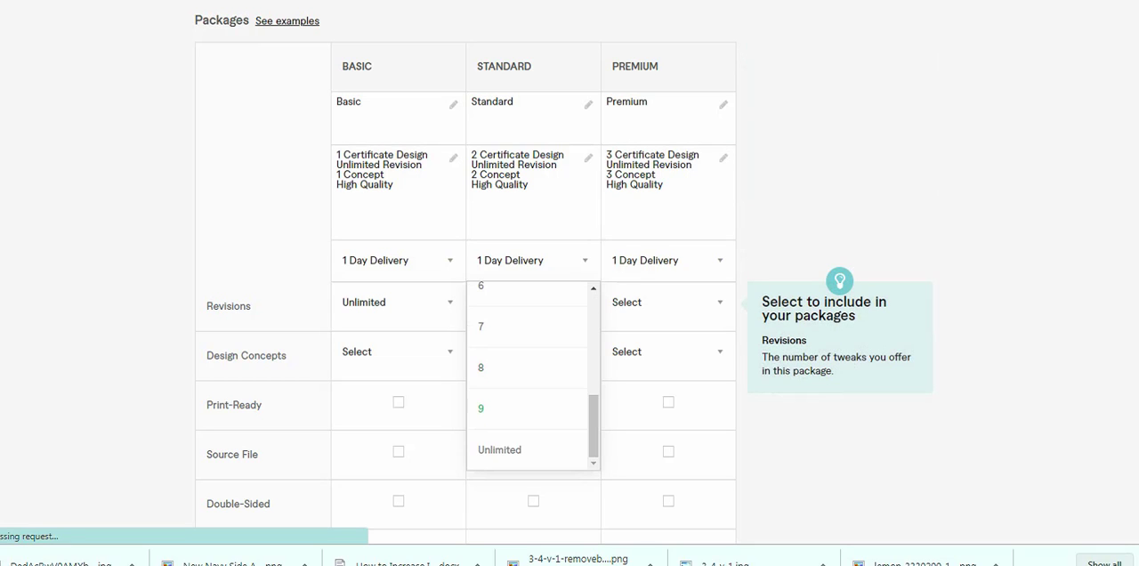
click(499, 449)
click(667, 303)
scroll(663, 374, down, 3)
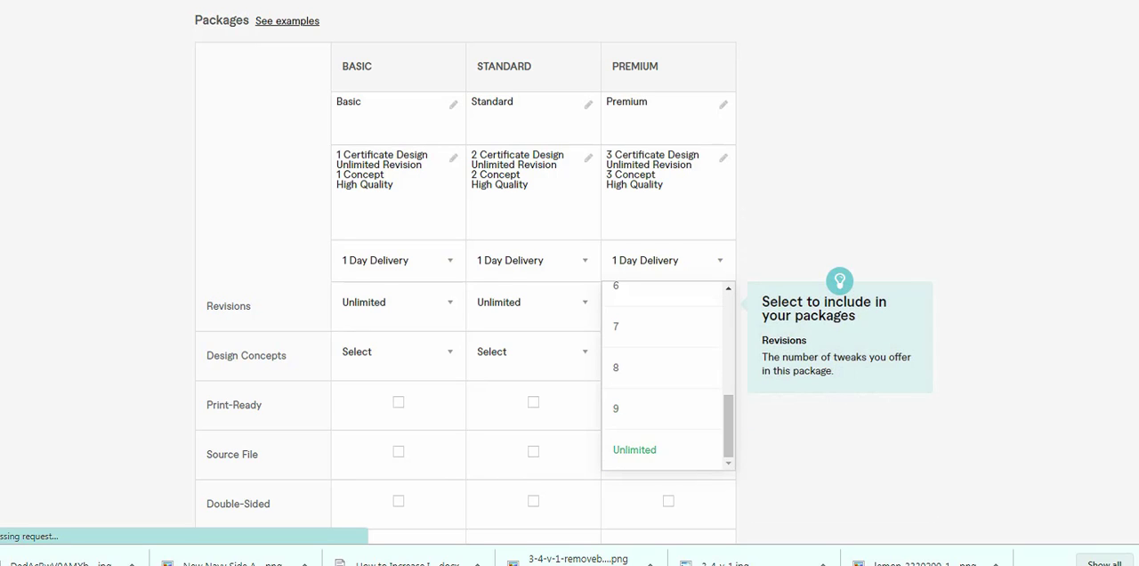
click(634, 449)
- Set the design concepts to 1 for Basic, 2 for Standard and 3 for Premium
scroll(391, 294, down, 3)
click(391, 127)
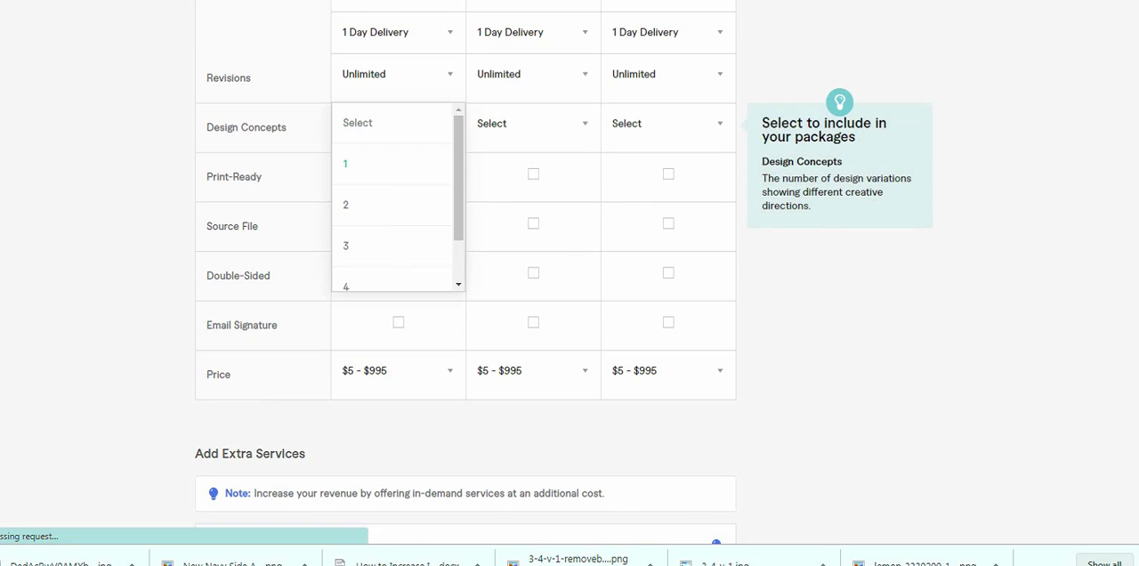
click(392, 164)
click(533, 127)
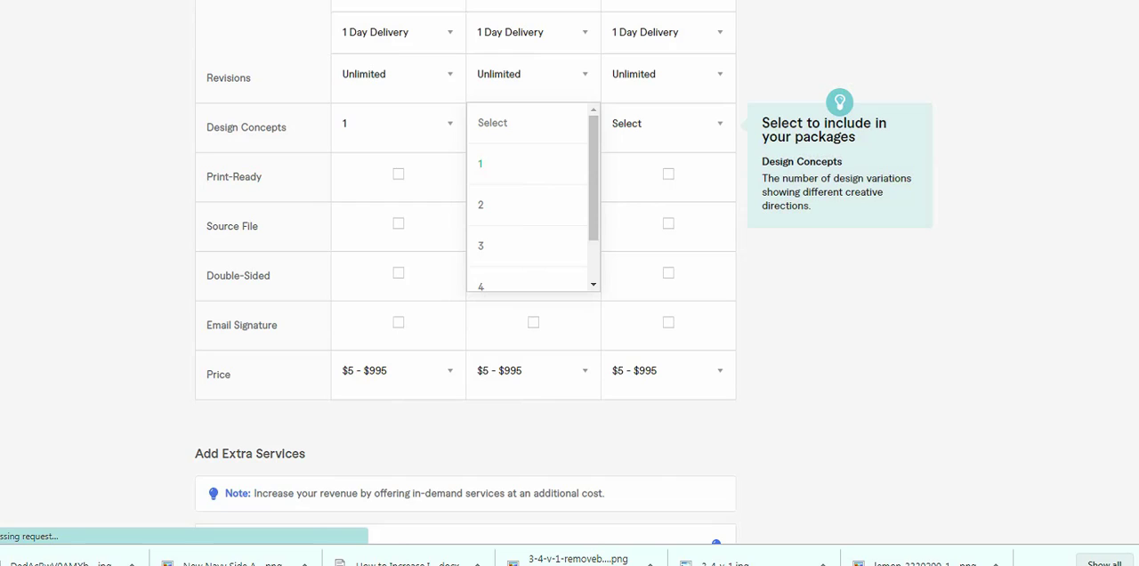
click(532, 205)
click(667, 123)
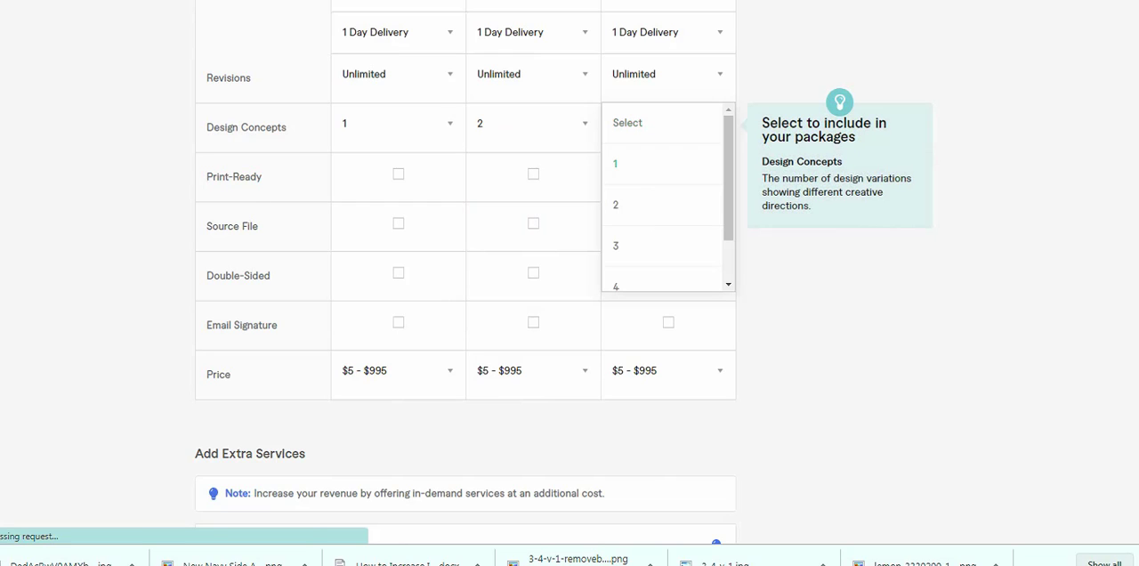
click(641, 245)
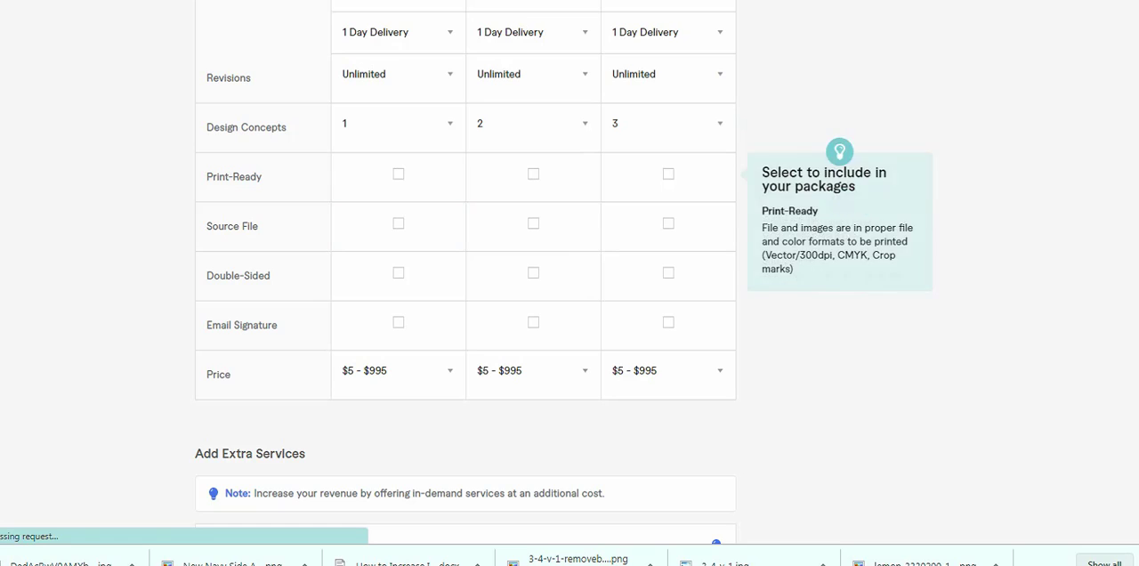
- Include Print-Ready in all three packages and Source File in the Standard and Premium packages
scroll(398, 127, up, 1)
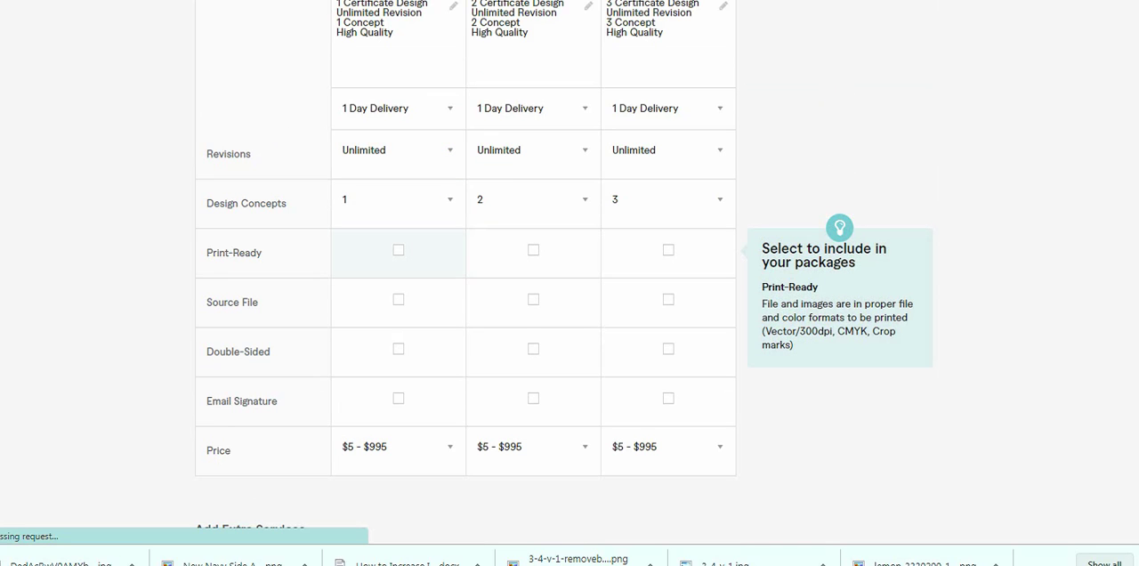
click(397, 250)
click(533, 250)
click(669, 250)
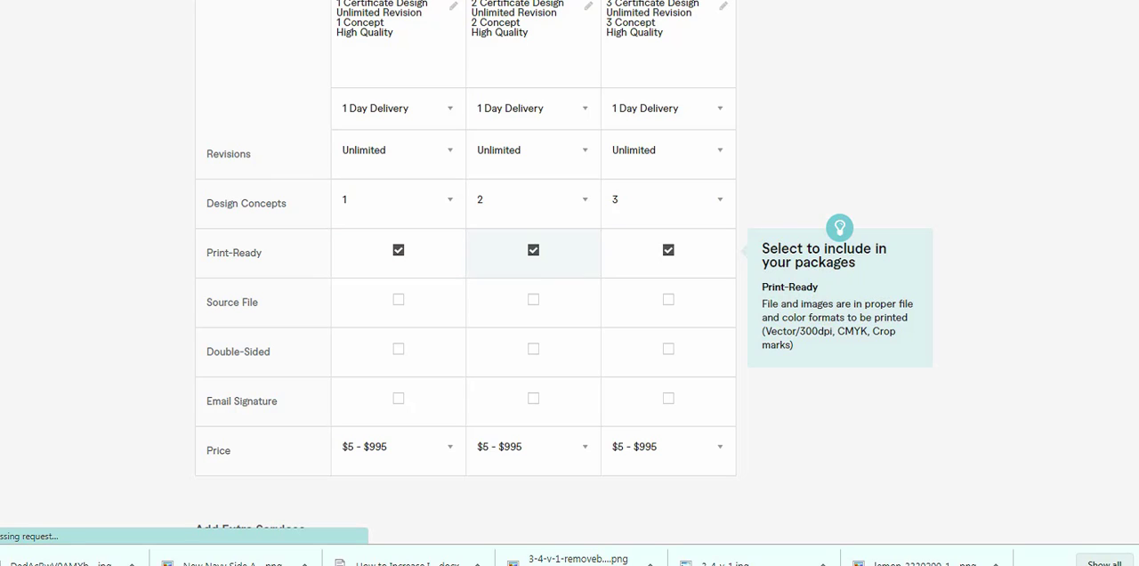
click(533, 299)
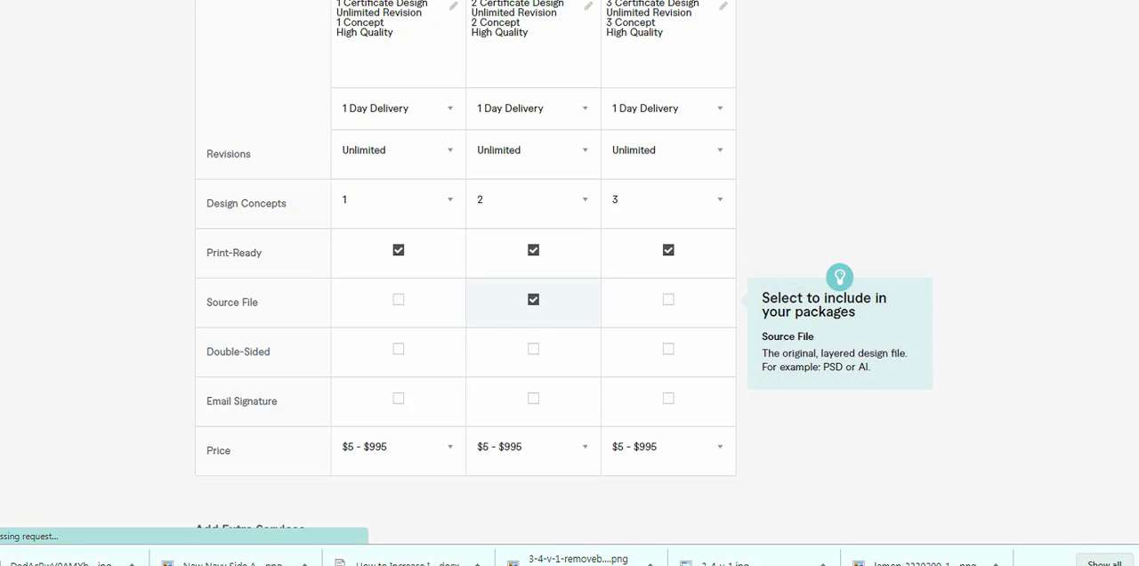
click(669, 299)
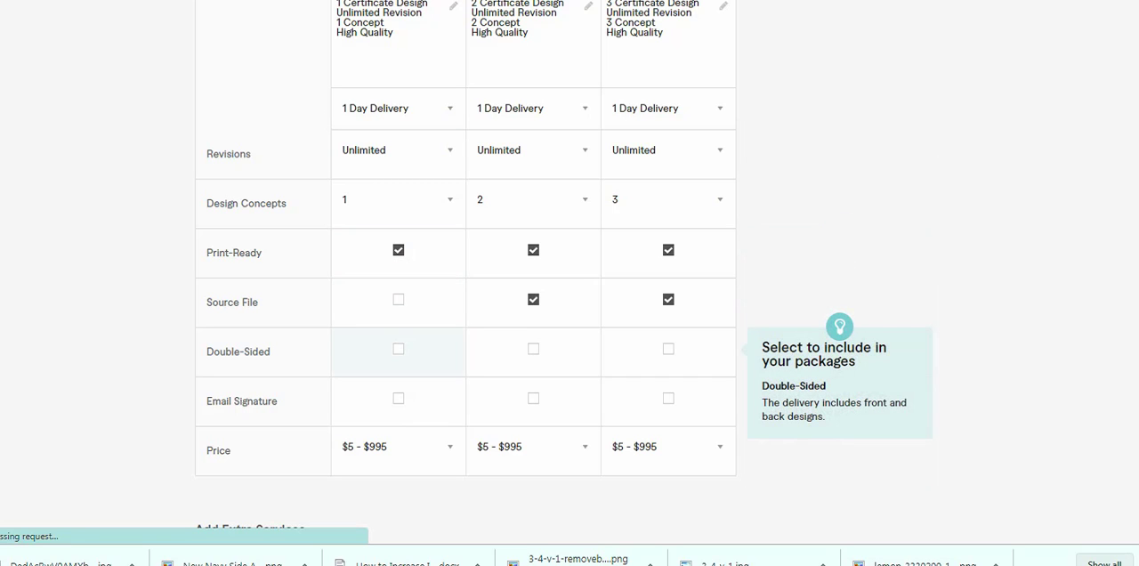
- Include the Double-Sided option in the Basic, Standard and Premium packages
click(668, 349)
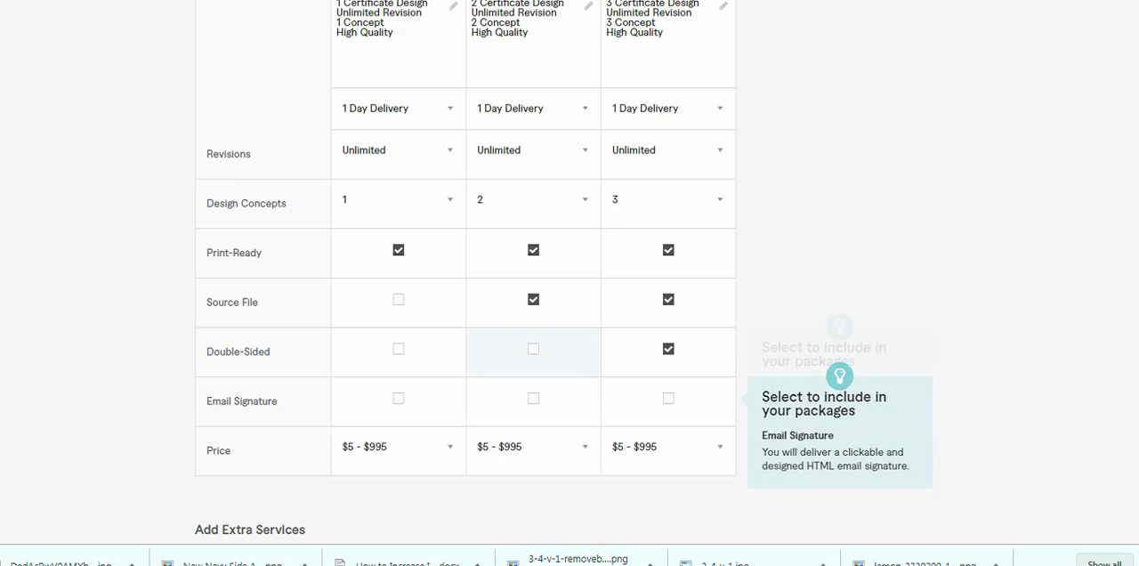
click(533, 349)
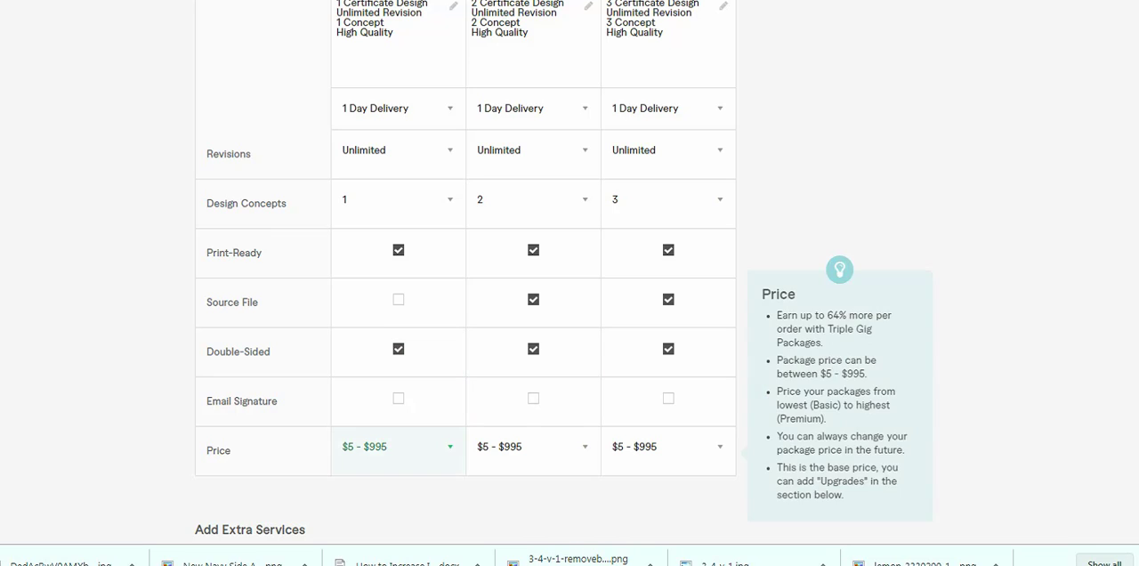
click(398, 349)
- Compare the package tiers of competing gigs and set the prices to $5 for Basic, $10 for Standard and $15 for Premium
scroll(398, 275, down, 1)
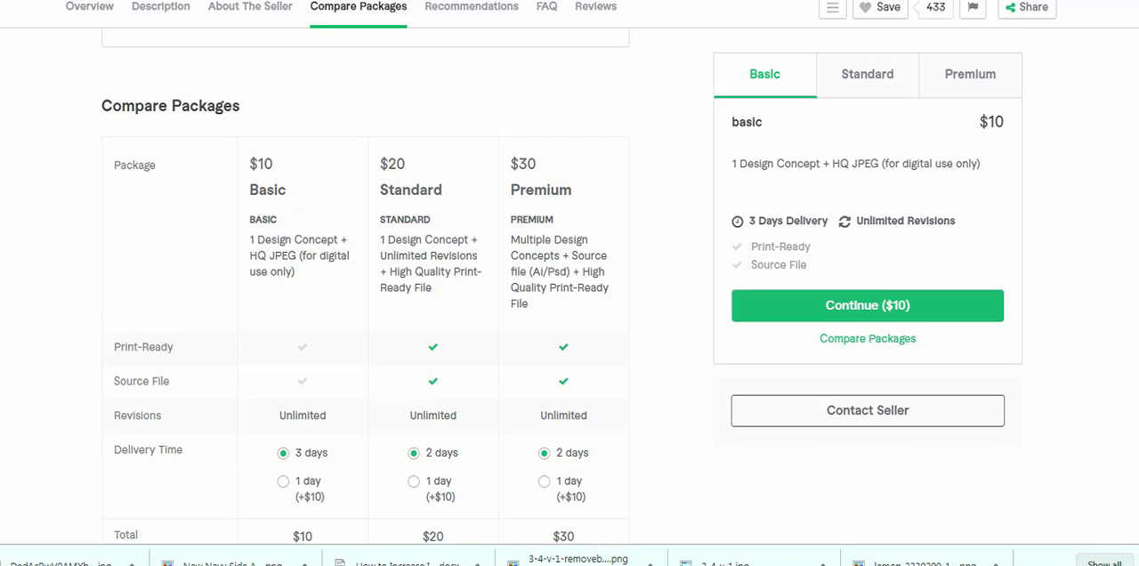
click(970, 74)
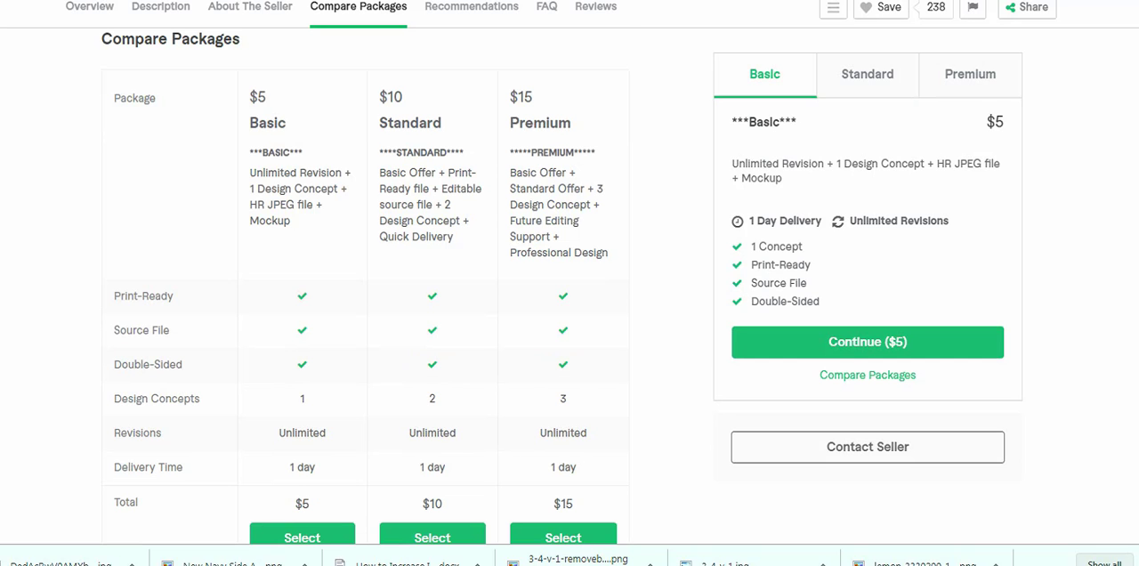
click(868, 74)
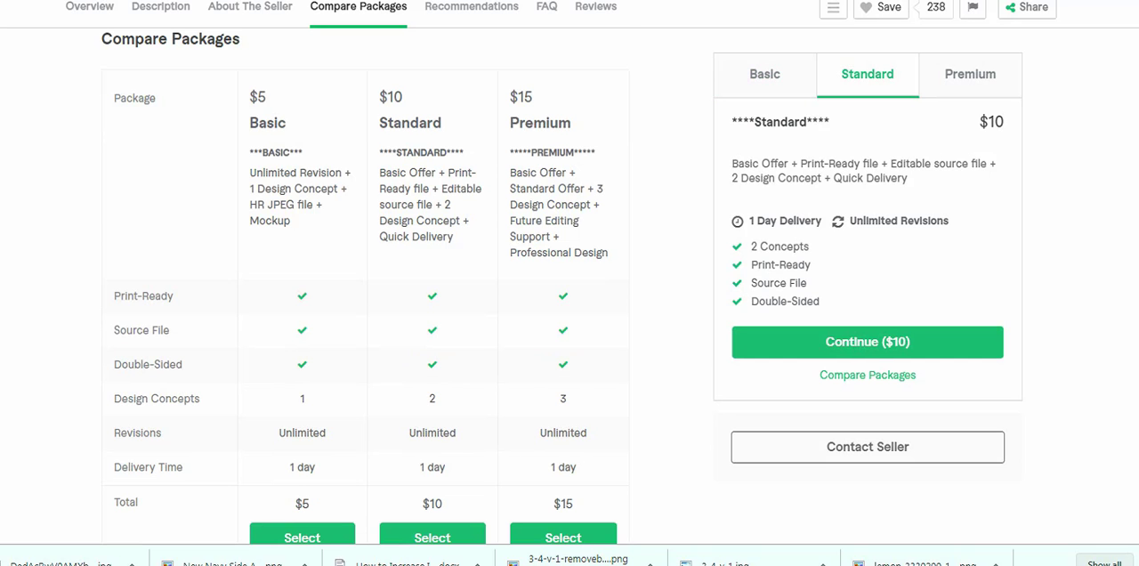
click(971, 75)
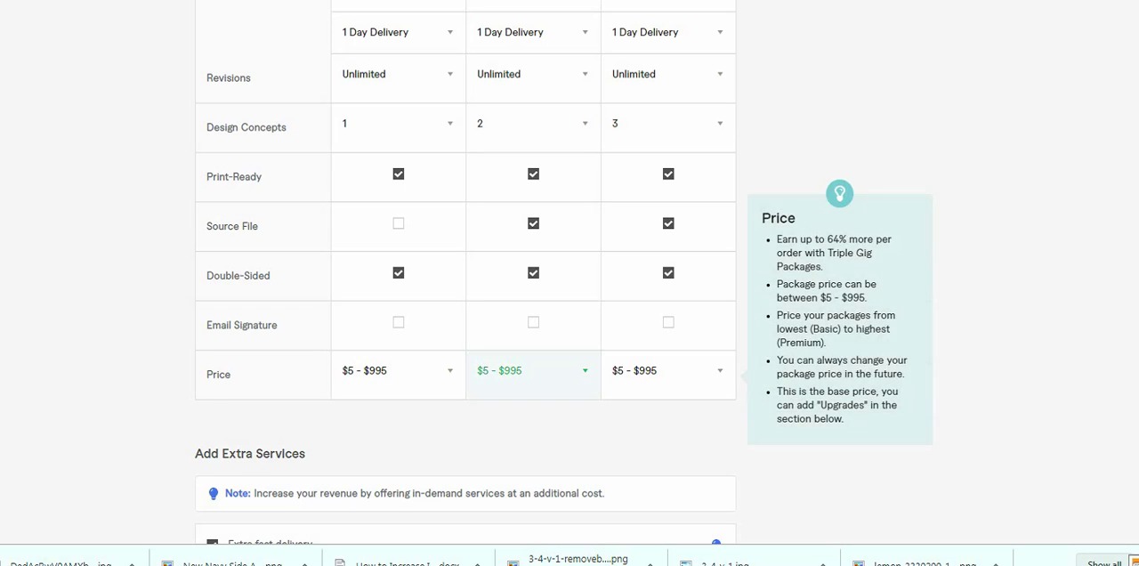
scroll(534, 372, down, 1)
click(391, 294)
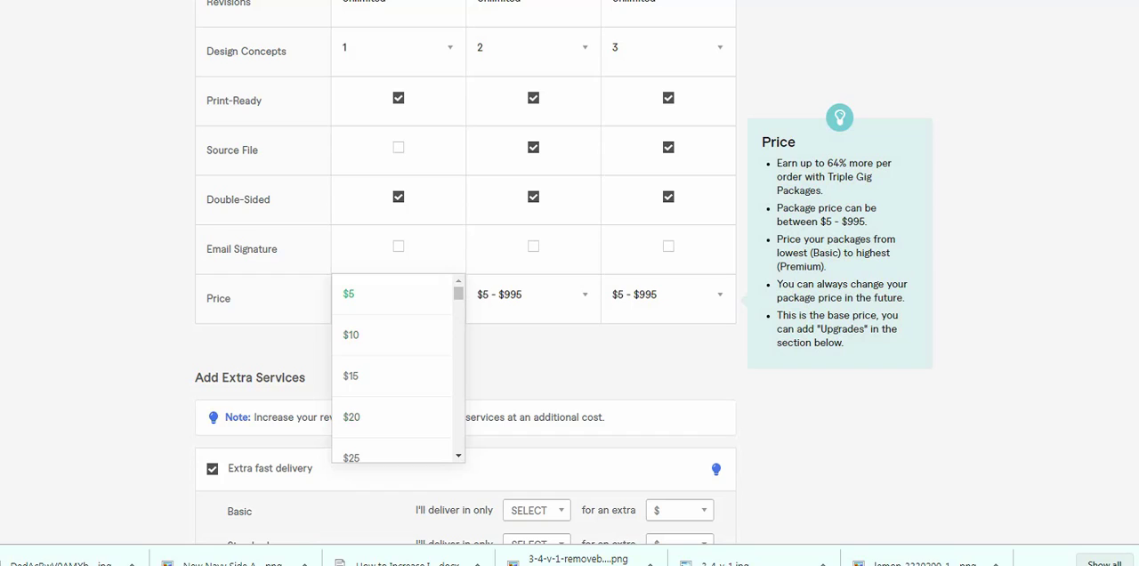
click(383, 295)
click(533, 295)
click(486, 335)
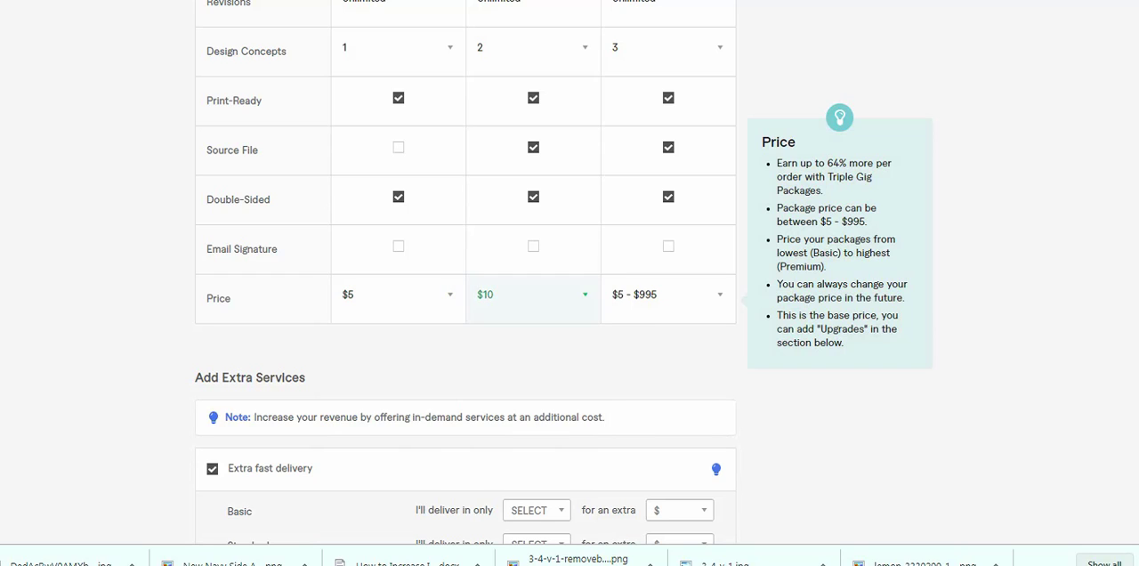
click(665, 294)
click(620, 376)
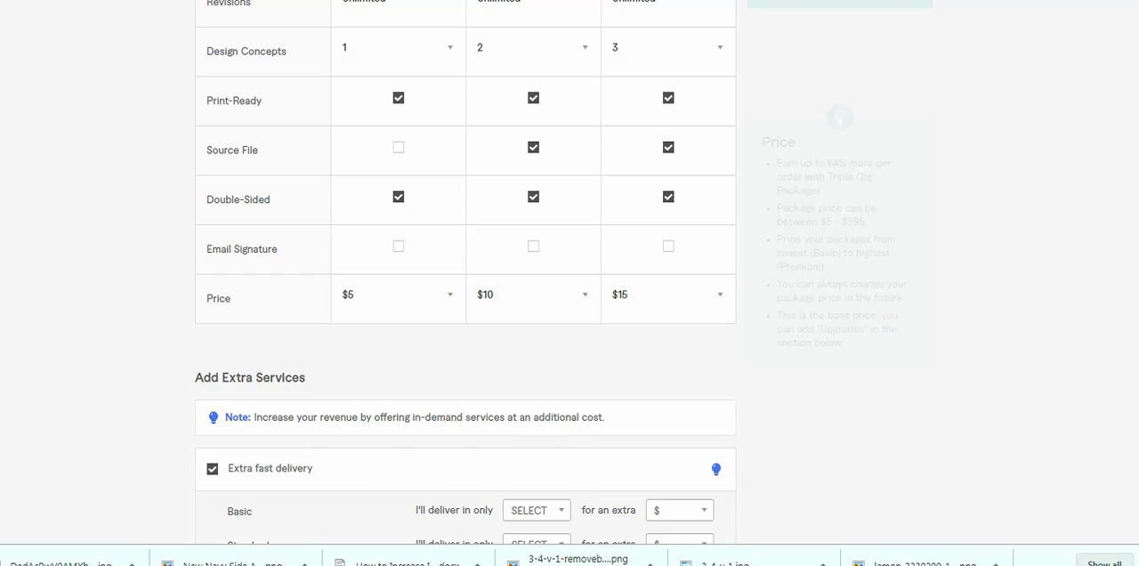
- Deselect the extra services Extra fast delivery, Additional Revision, Additional Design Concept and Source File
scroll(534, 356, down, 3)
scroll(534, 356, down, 1)
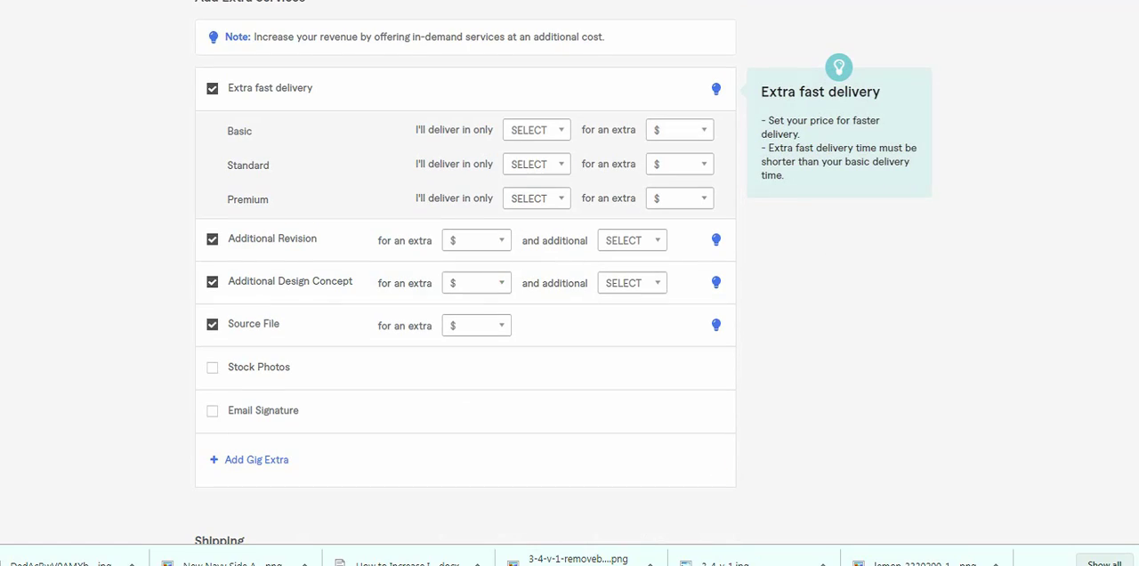
click(212, 88)
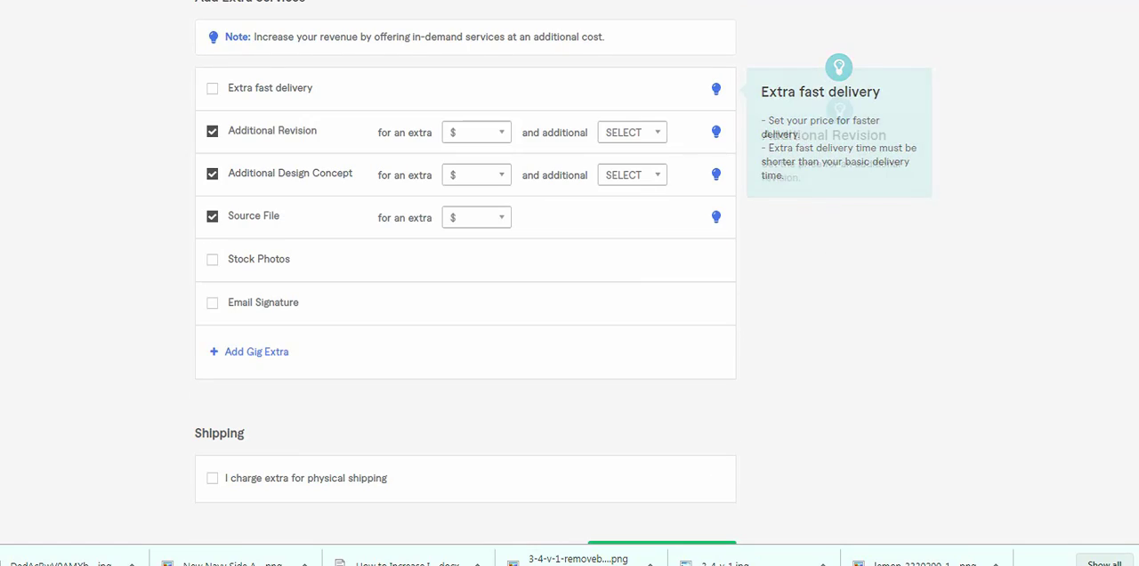
click(211, 131)
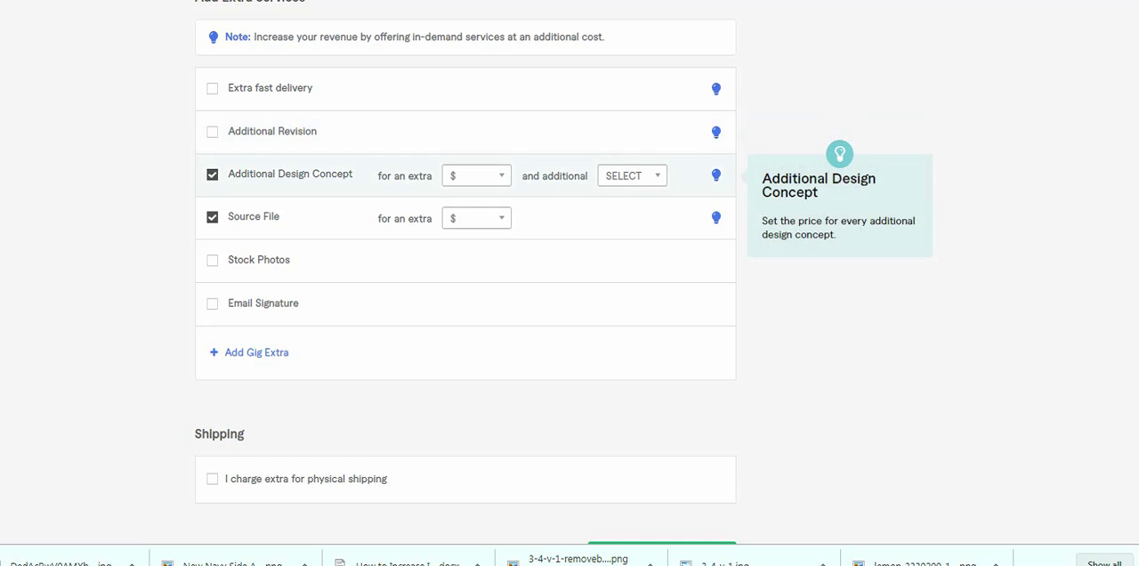
click(212, 174)
click(212, 217)
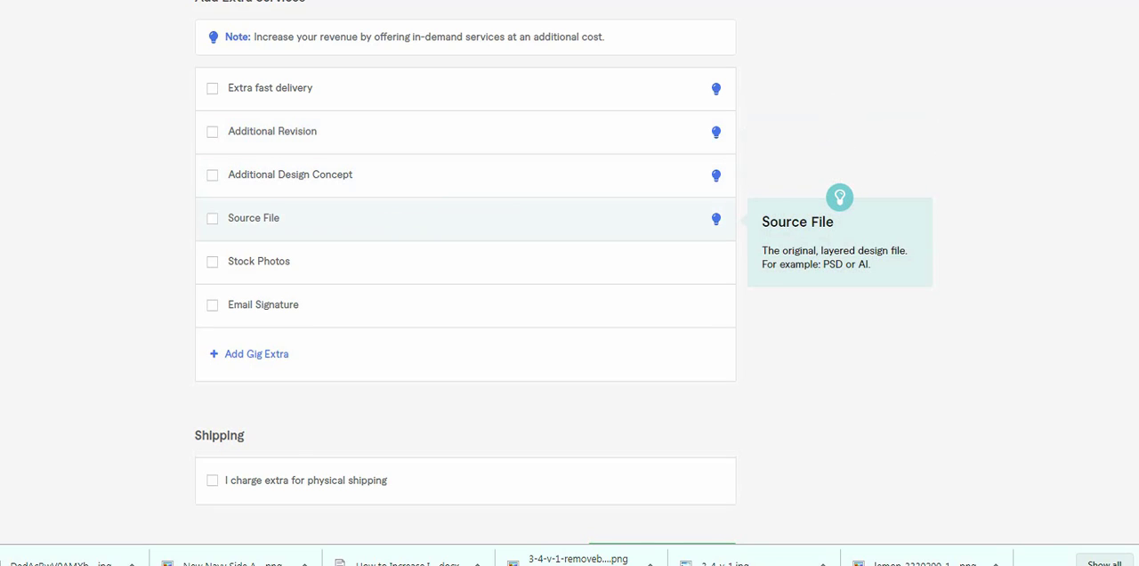
- Review the completed package table, save the pricing and continue to the description stage
scroll(570, 267, down, 3)
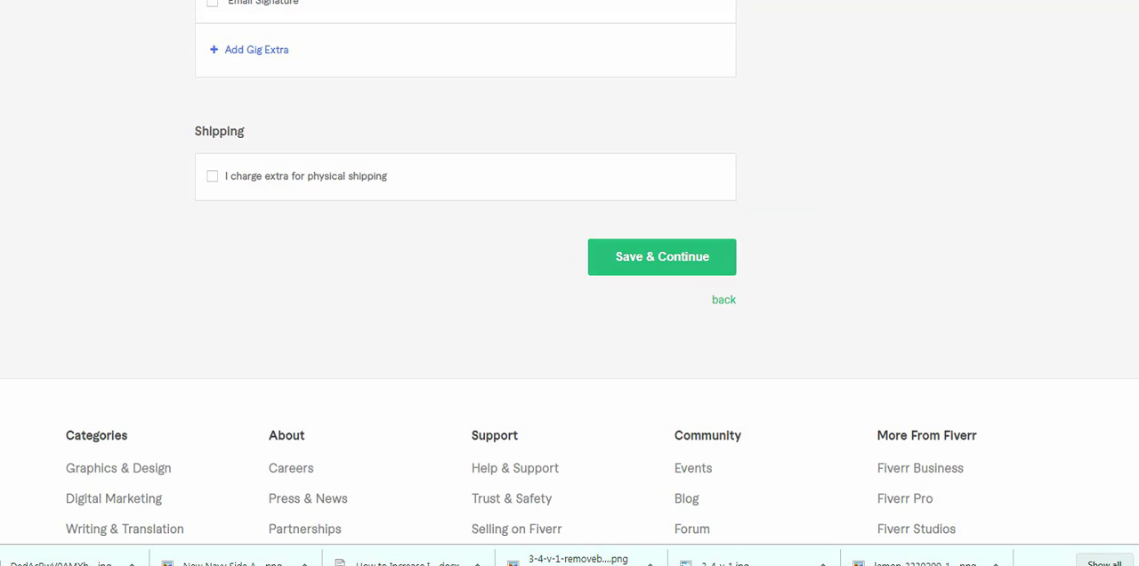
scroll(569, 267, up, 3)
scroll(465, 267, up, 10)
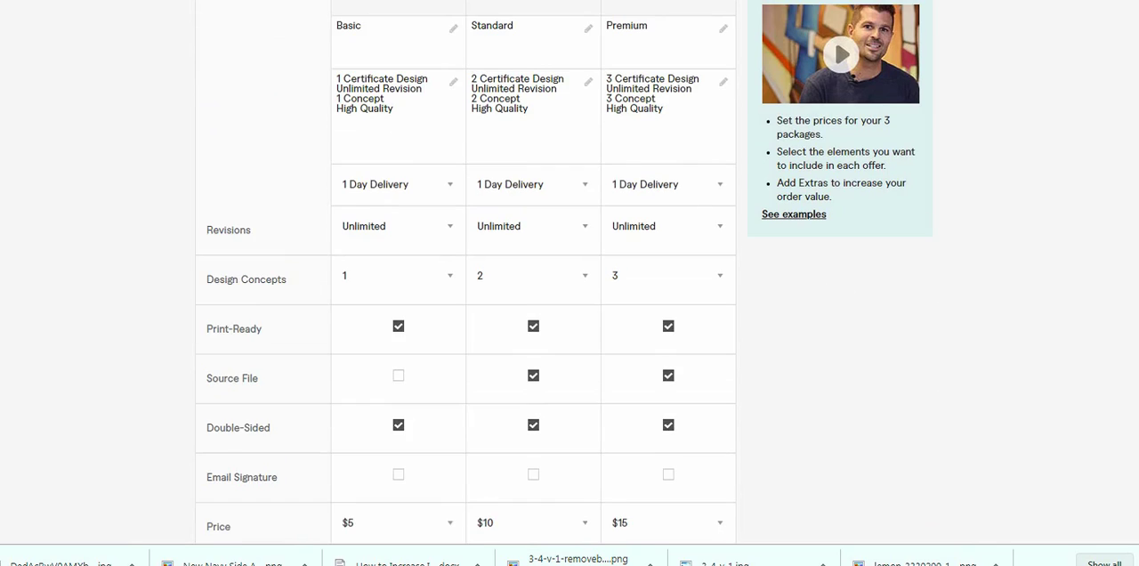
scroll(465, 356, down, 9)
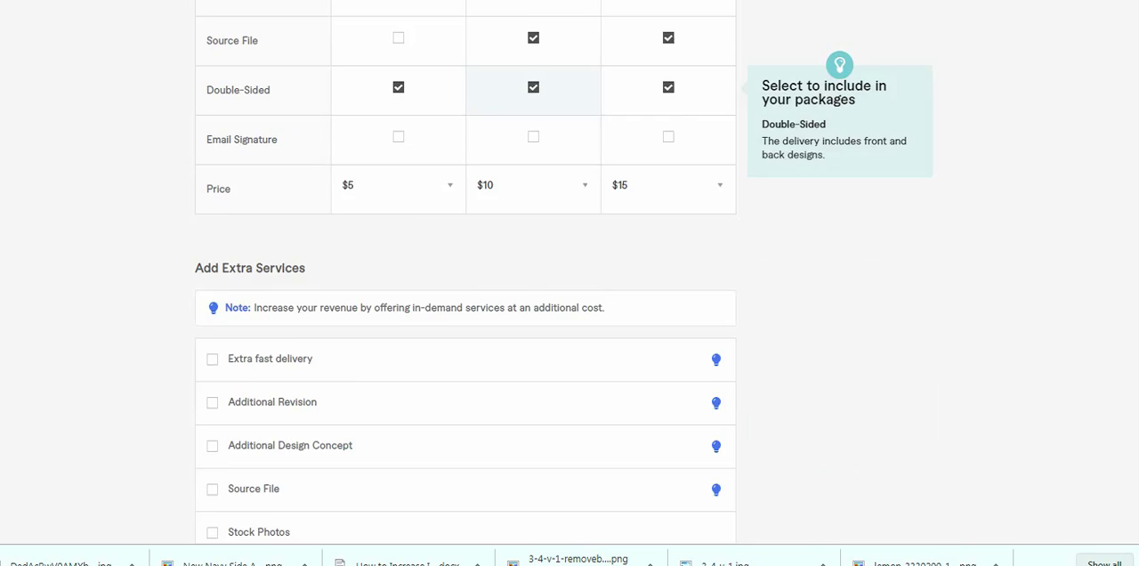
scroll(659, 374, down, 3)
click(661, 408)
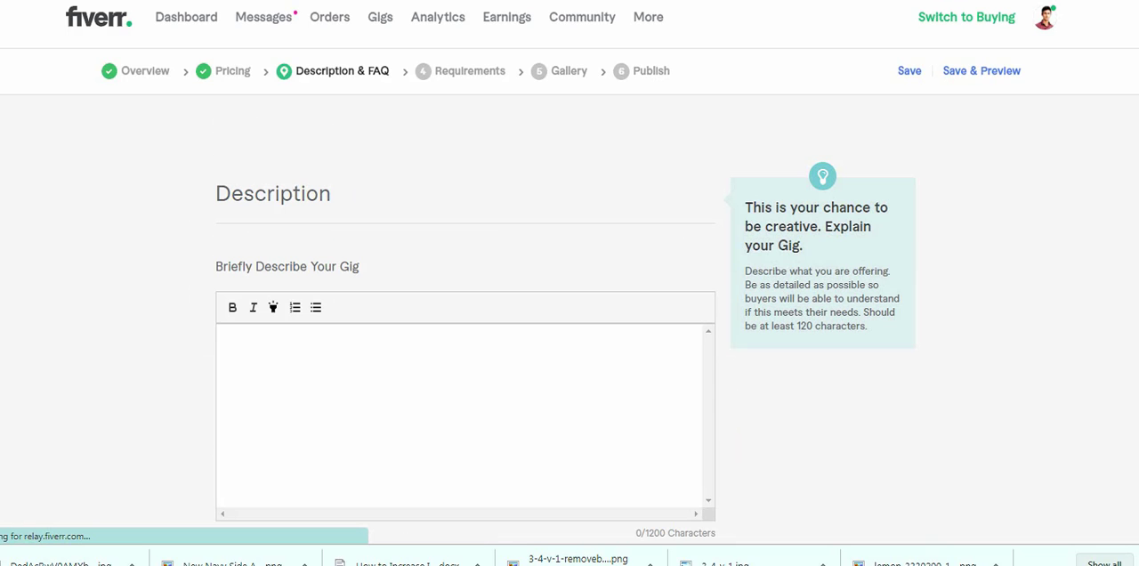
- Paste the prepared certificate design description into the gig description field
scroll(570, 312, down, 2)
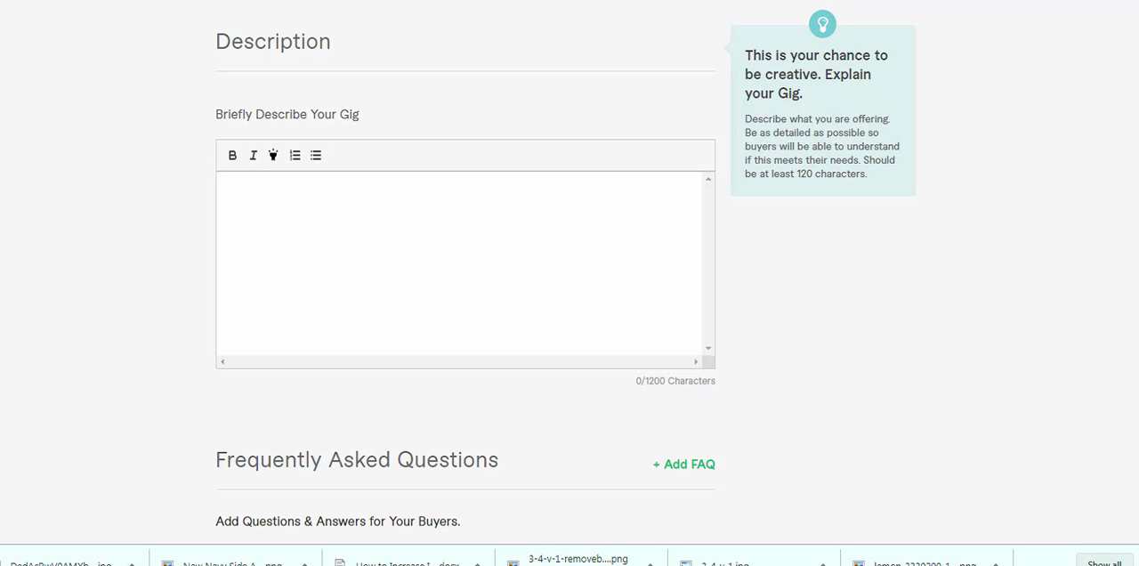
key(ctrl+v)
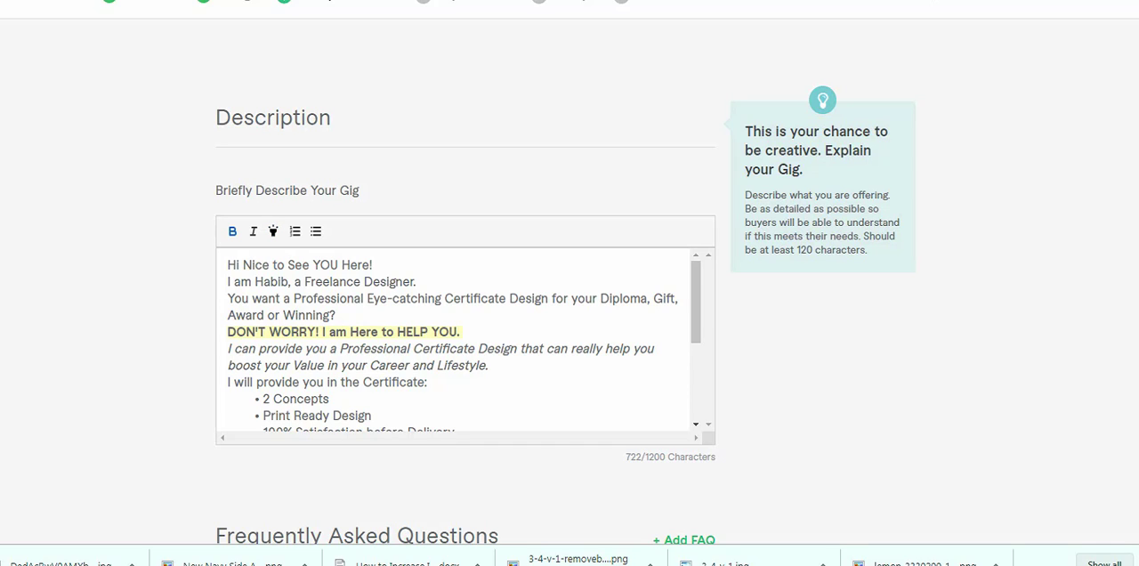
- Review the description's highlighted line, bulleted offer list and closing, and save it to continue to the requirements stage
drag(463, 332, 228, 332)
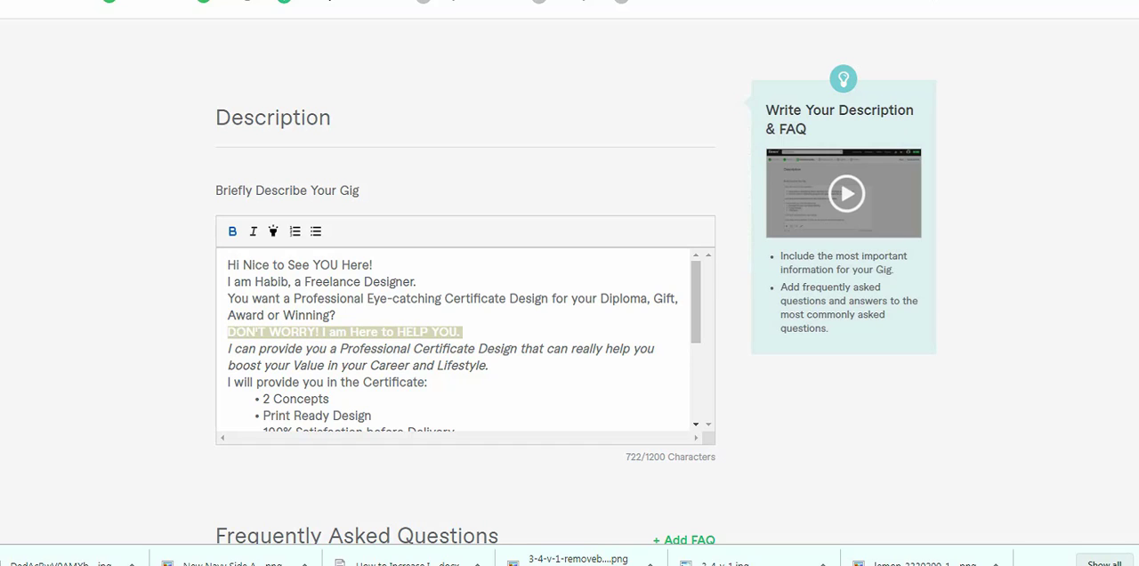
click(226, 317)
scroll(458, 341, down, 1)
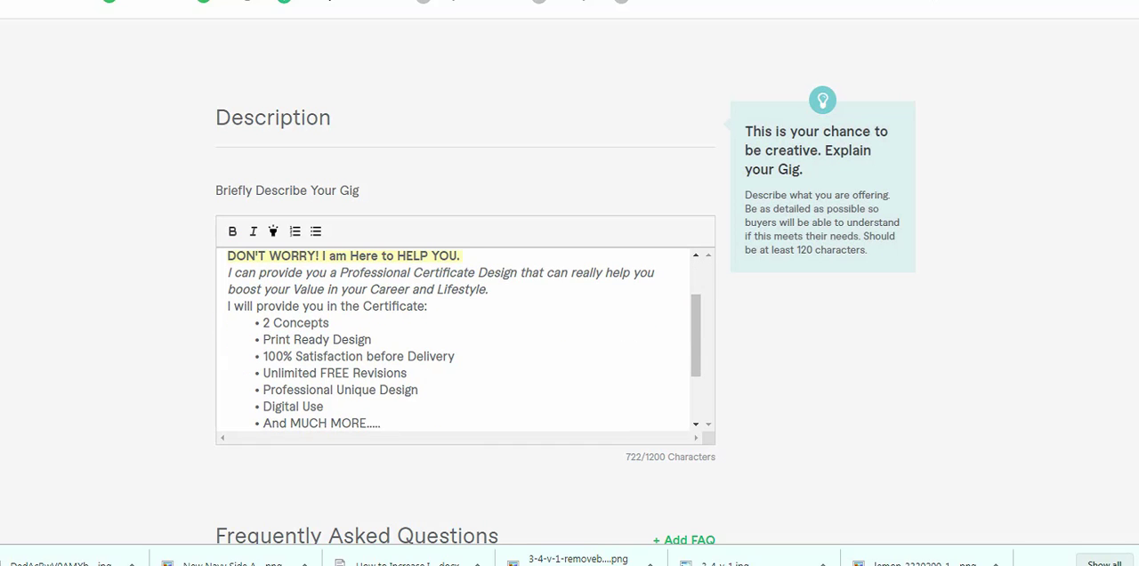
click(263, 323)
scroll(459, 187, down, 2)
scroll(459, 187, down, 2)
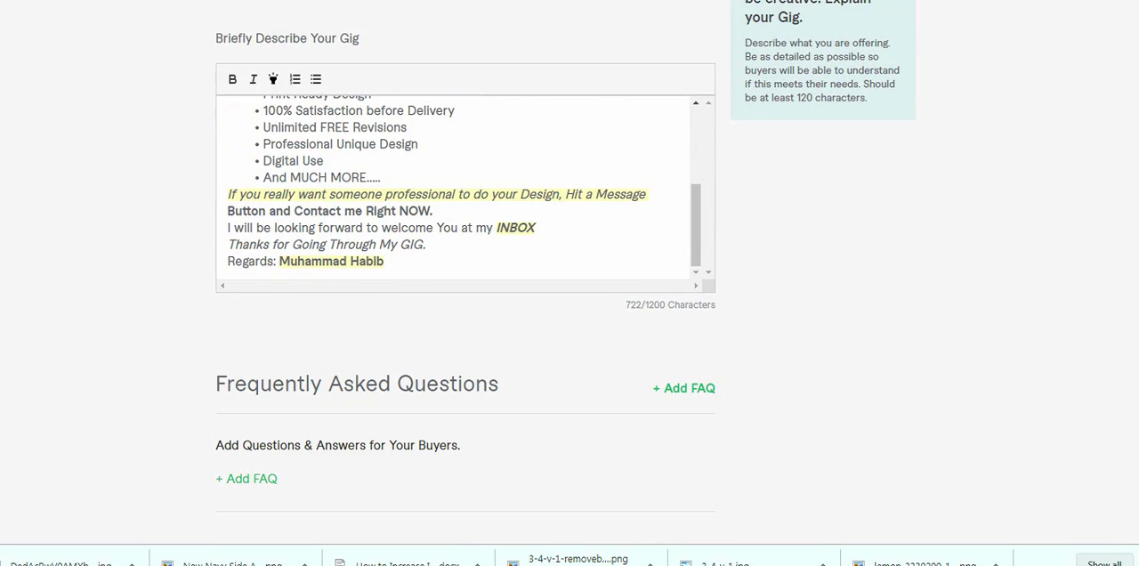
scroll(454, 187, up, 1)
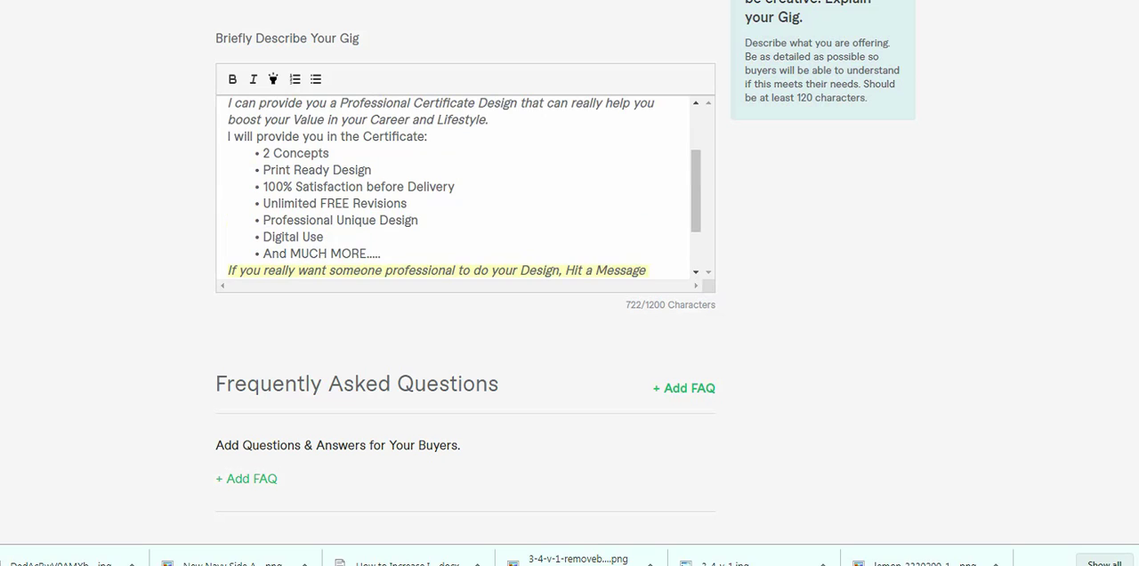
scroll(458, 187, down, 1)
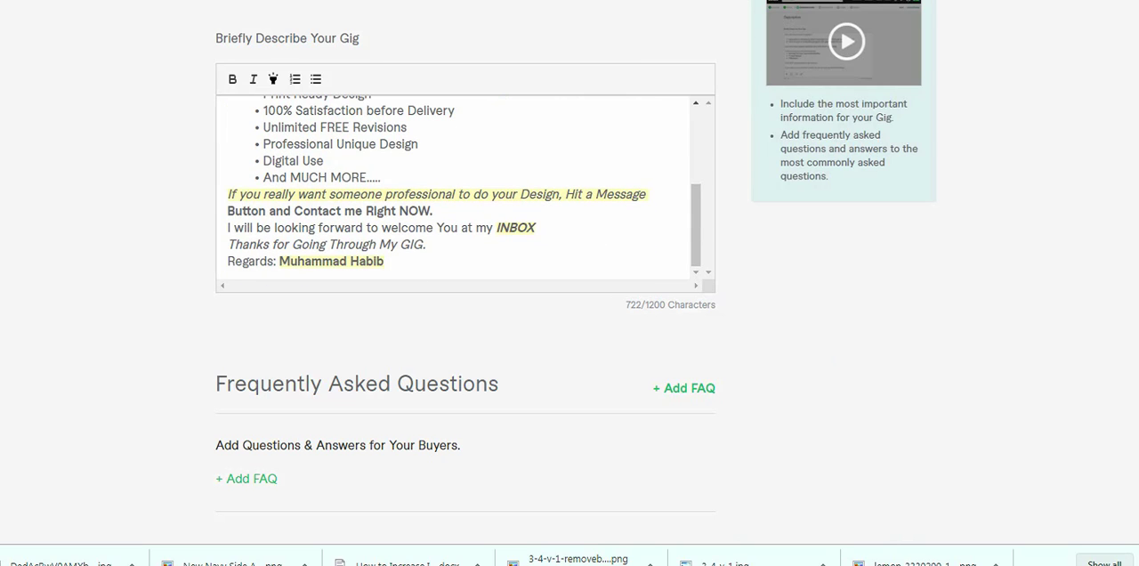
scroll(569, 283, up, 1)
scroll(454, 263, up, 2)
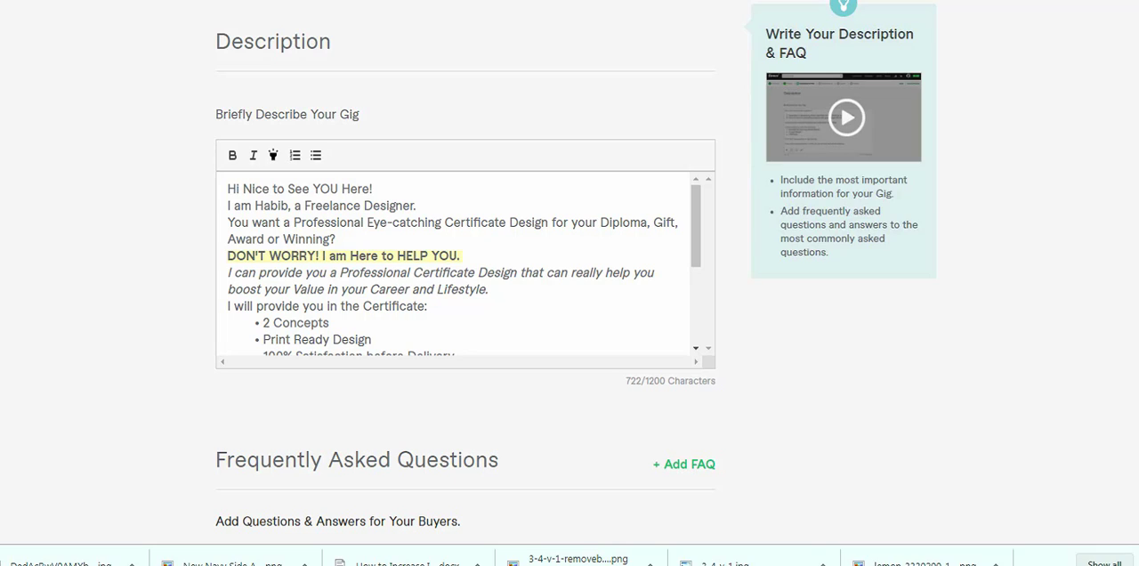
drag(696, 226, 696, 301)
scroll(570, 285, down, 2)
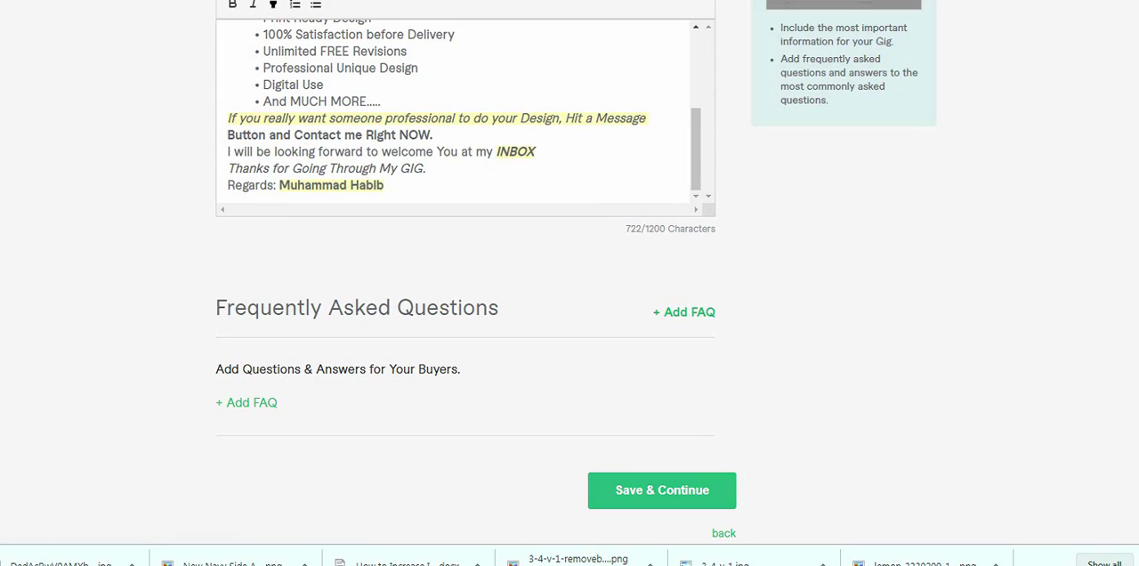
click(662, 490)
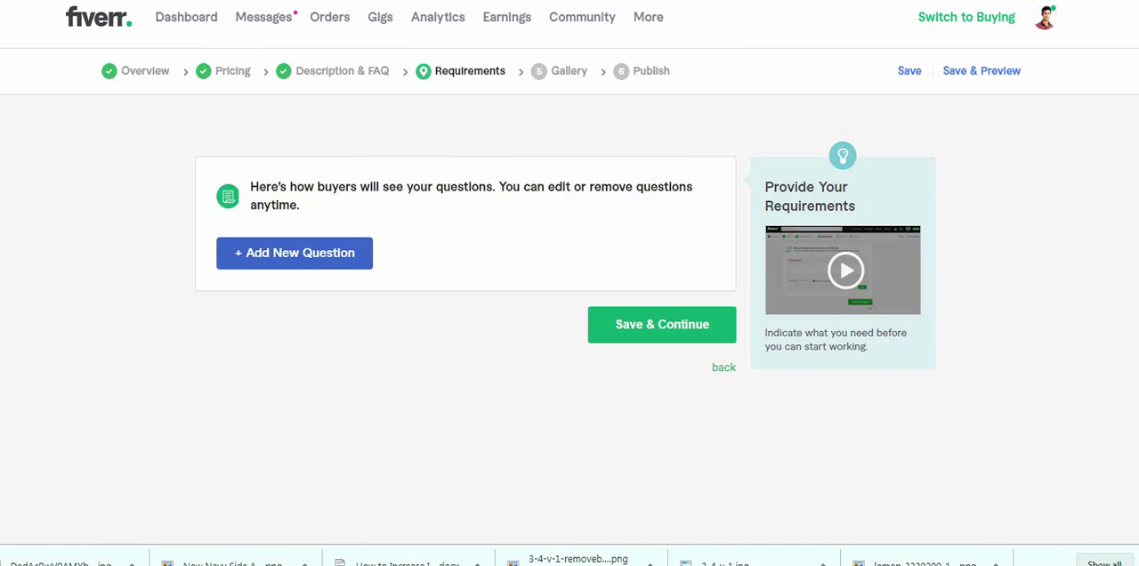
- Add the required free-text question "Can you please provide me the details of your Certificate to be Designed? Thanks"
click(295, 253)
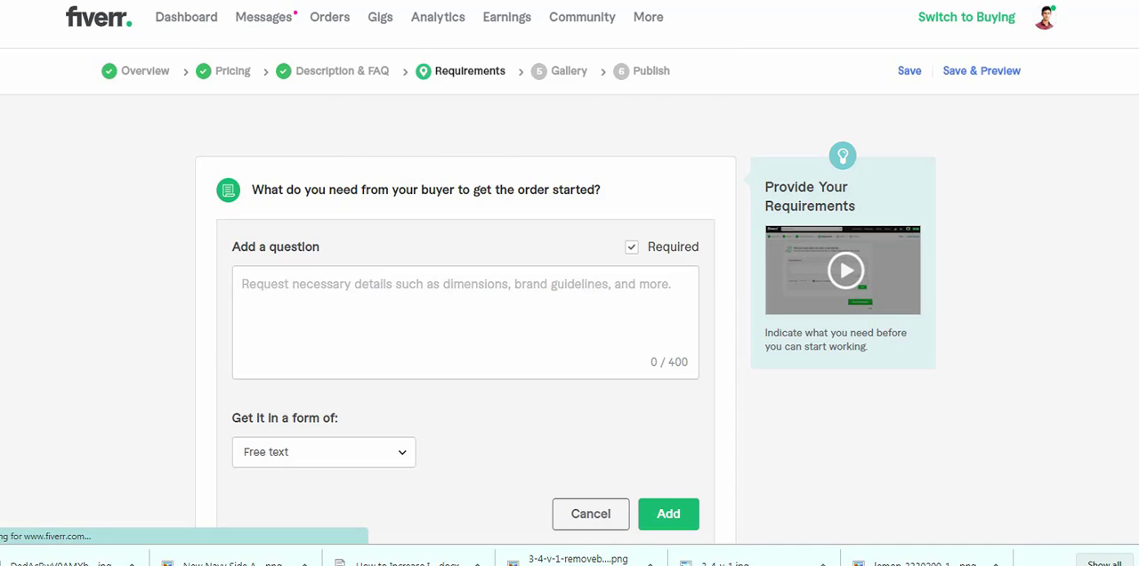
click(668, 354)
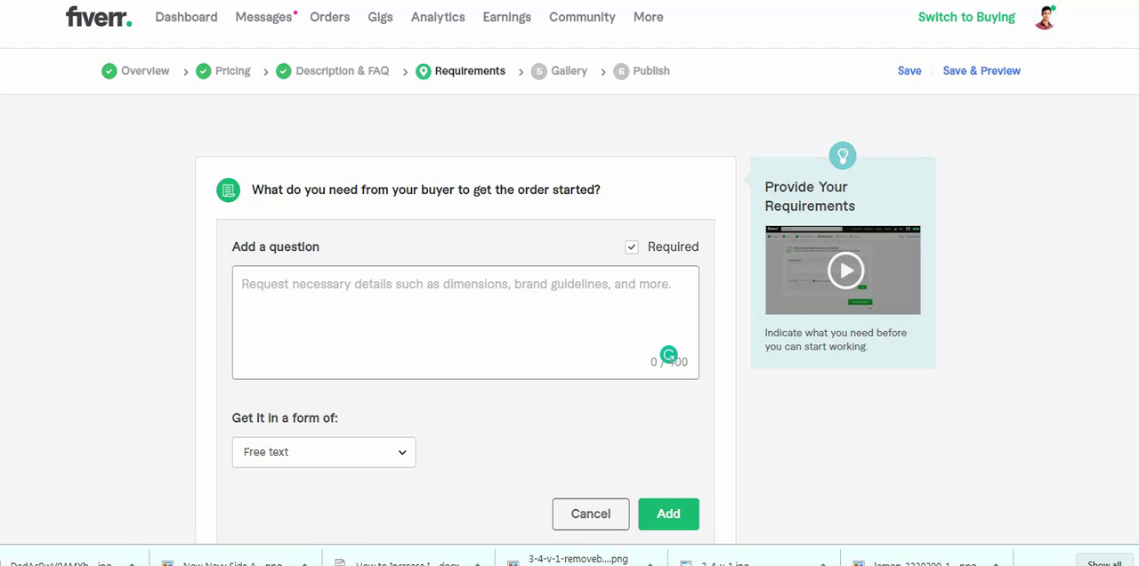
text(Can you pl)
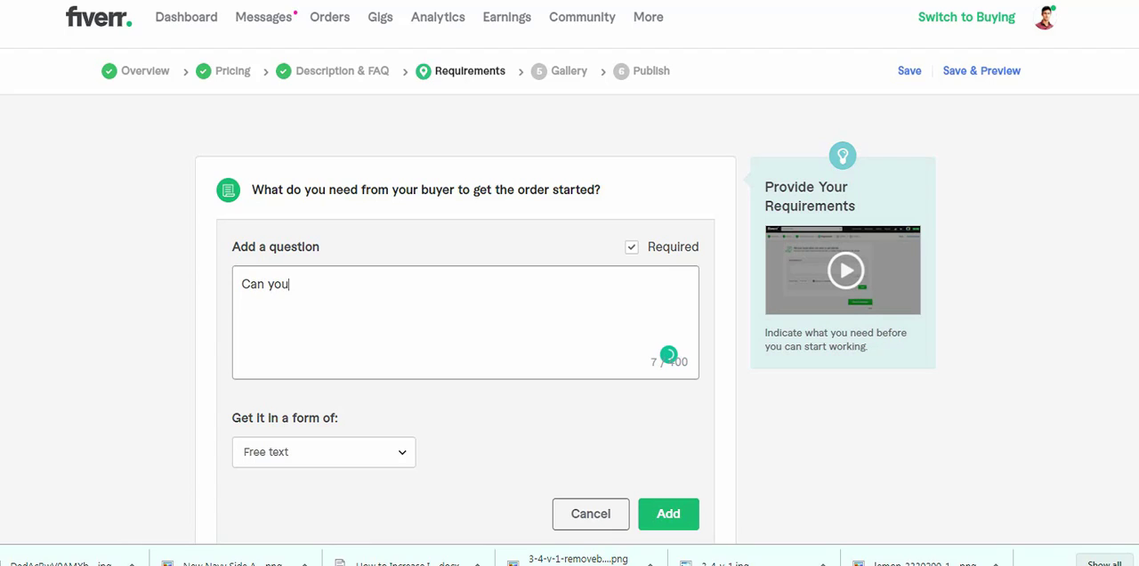
text(ease provide me a)
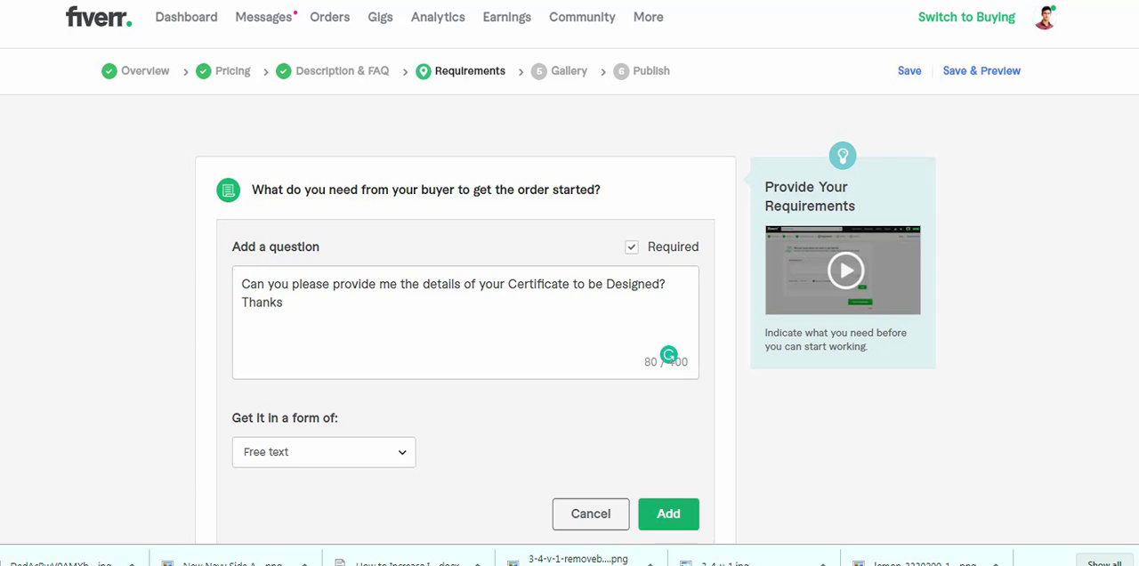
click(668, 514)
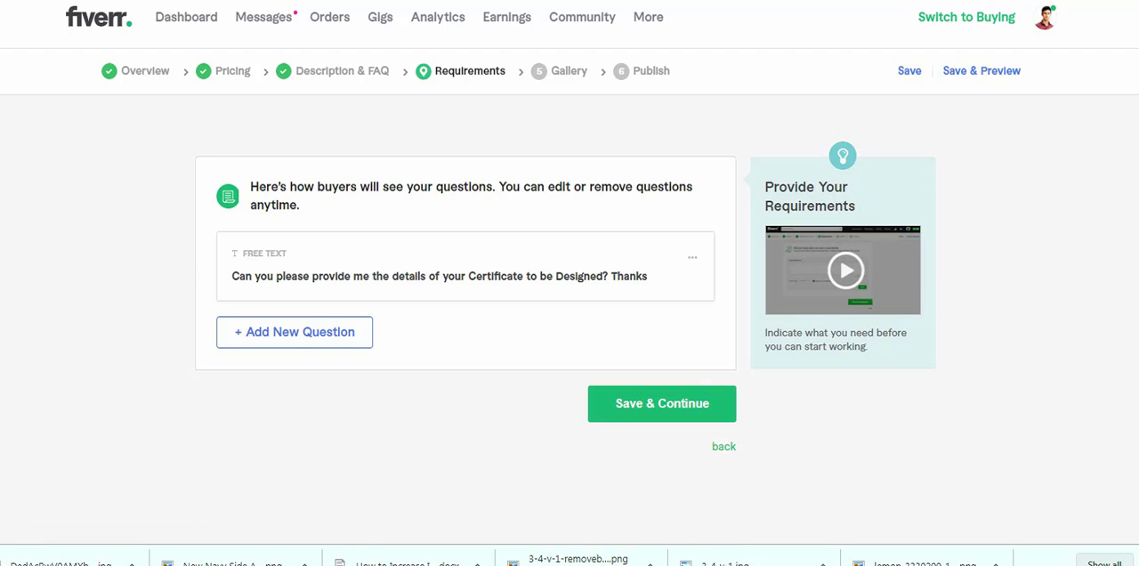
- Save the buyer requirements and continue to the photo and video sections of the gig gallery
click(662, 404)
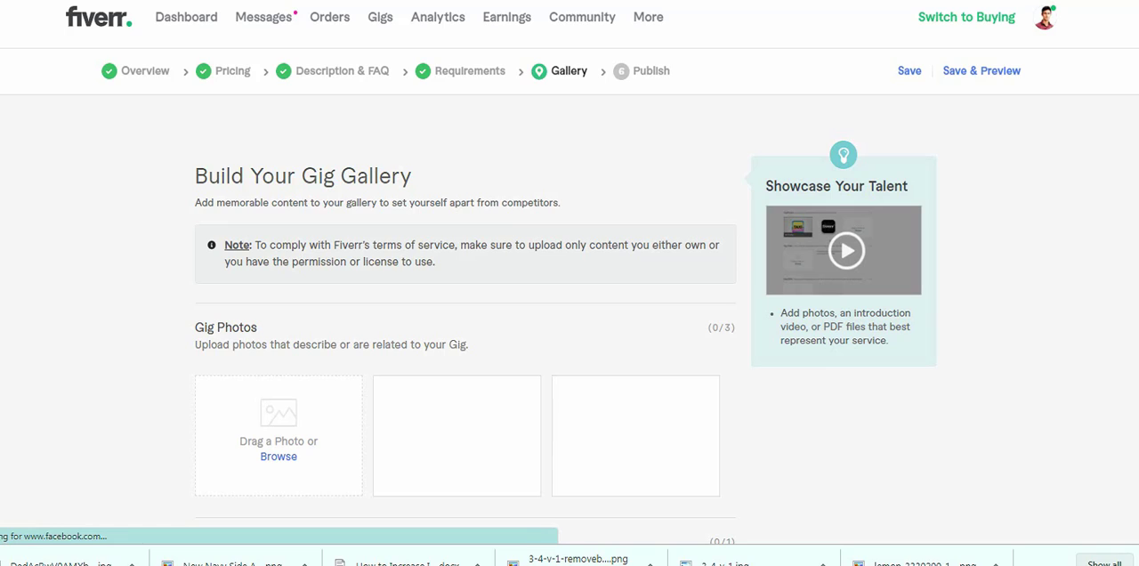
scroll(569, 285, down, 2)
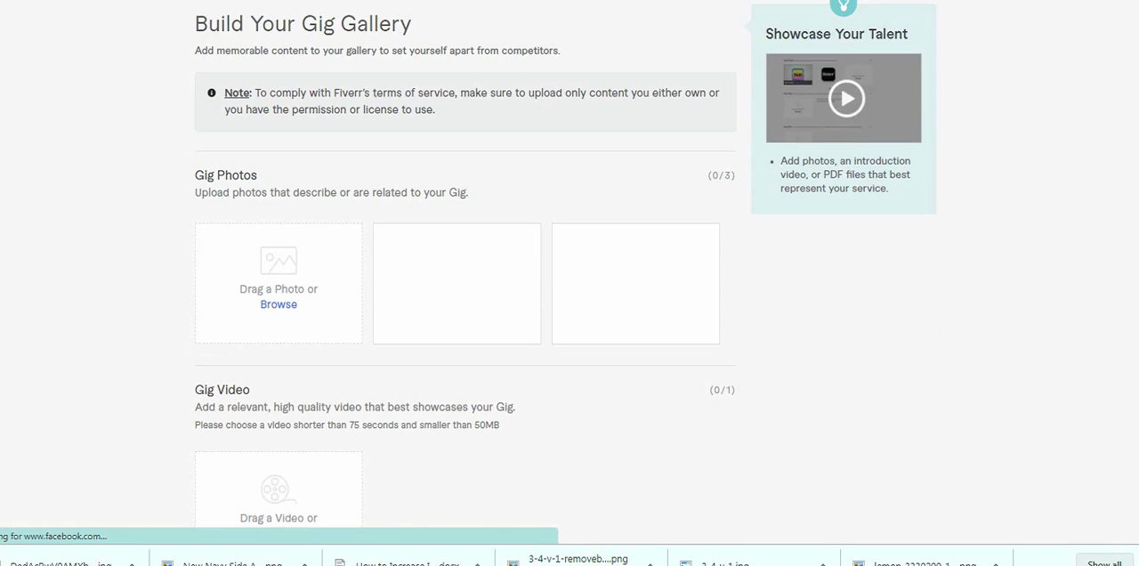
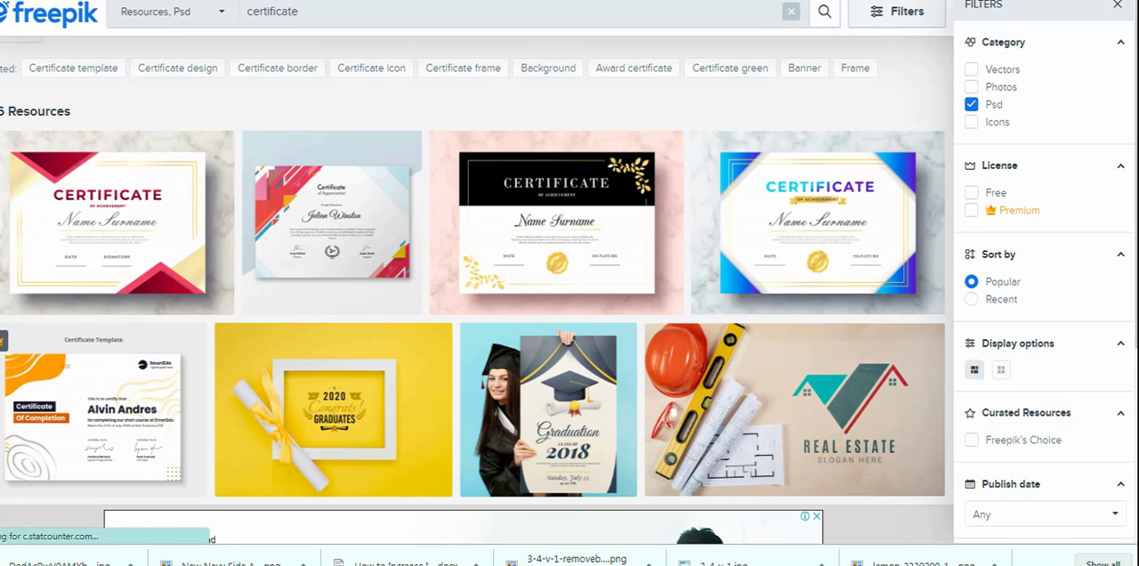
- Limit the certificate PSD results to free resources and request the download of the modern certificate of achievement template
click(299, 12)
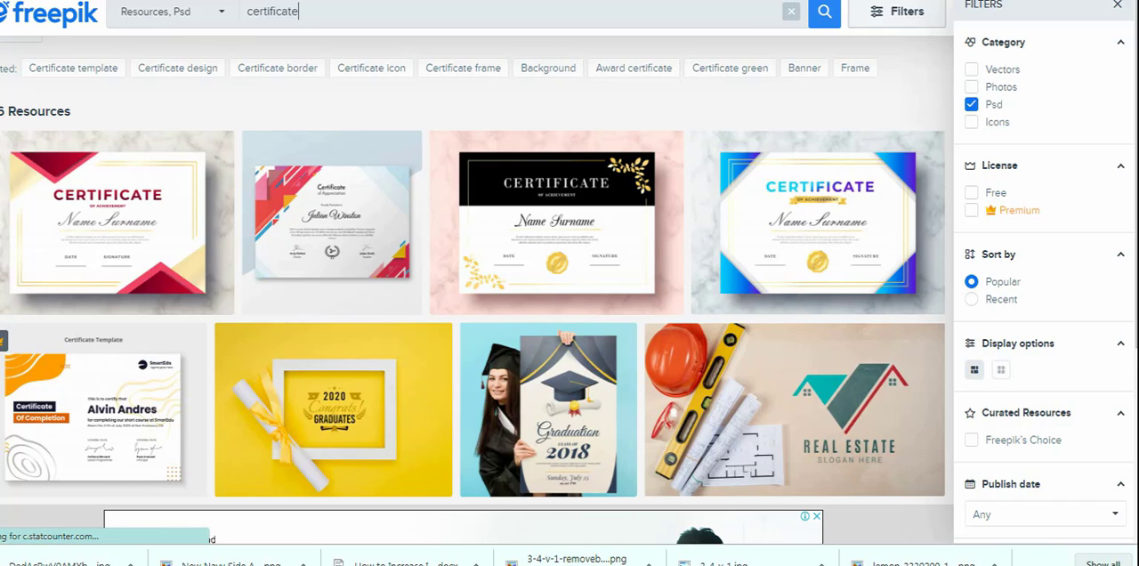
click(972, 193)
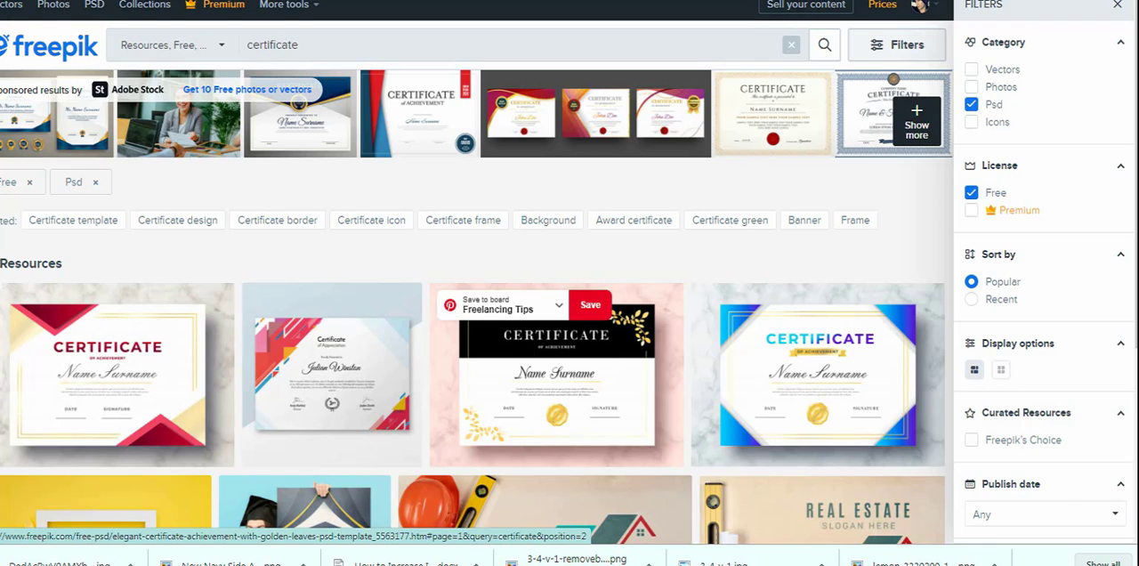
scroll(556, 356, down, 1)
scroll(556, 356, down, 4)
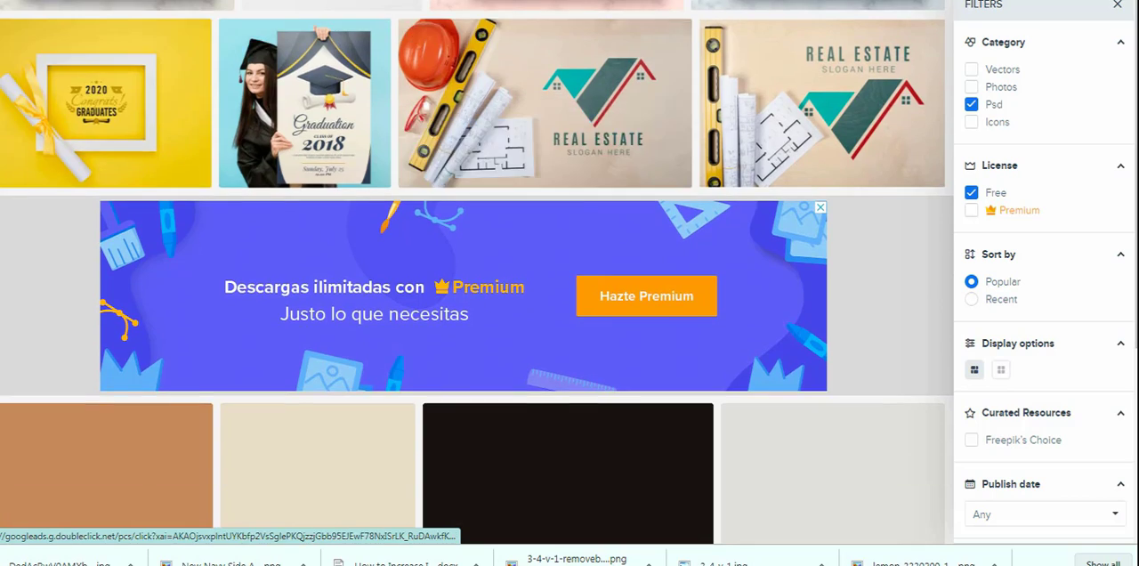
scroll(556, 356, up, 2)
scroll(545, 356, up, 3)
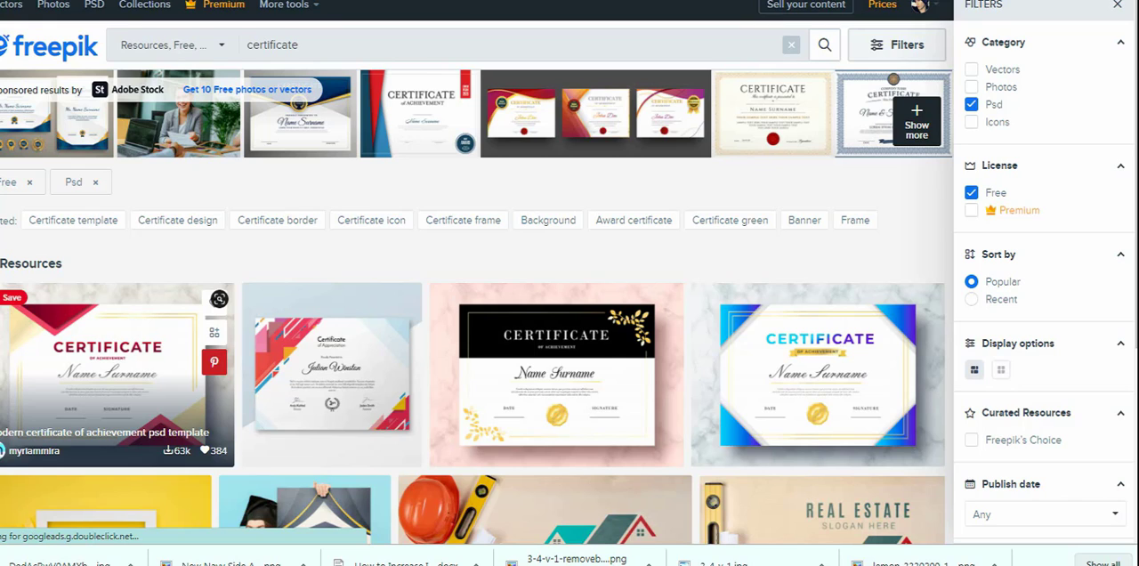
click(219, 298)
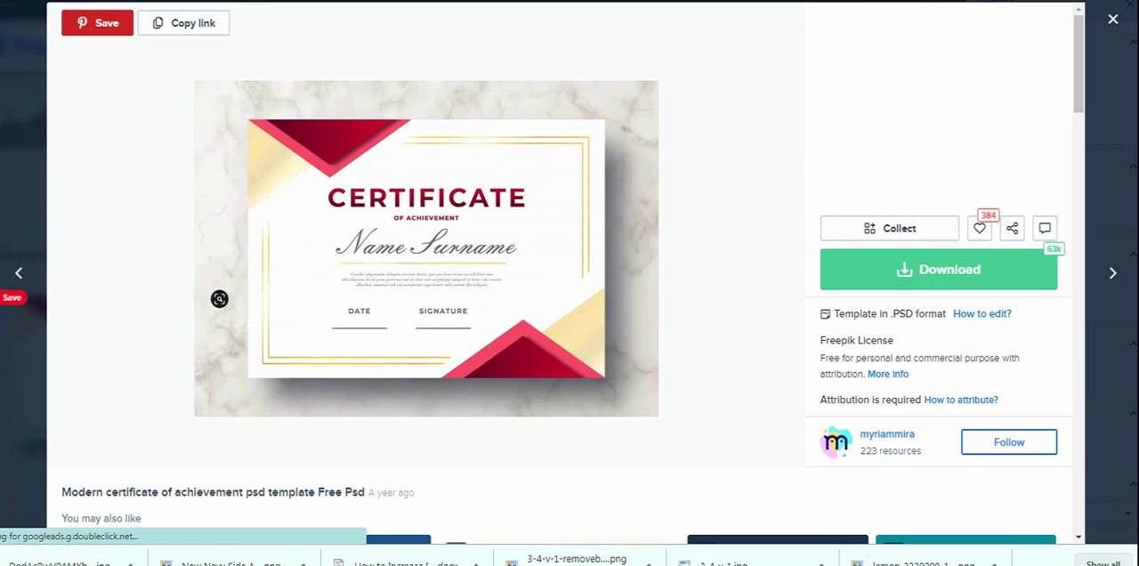
click(939, 270)
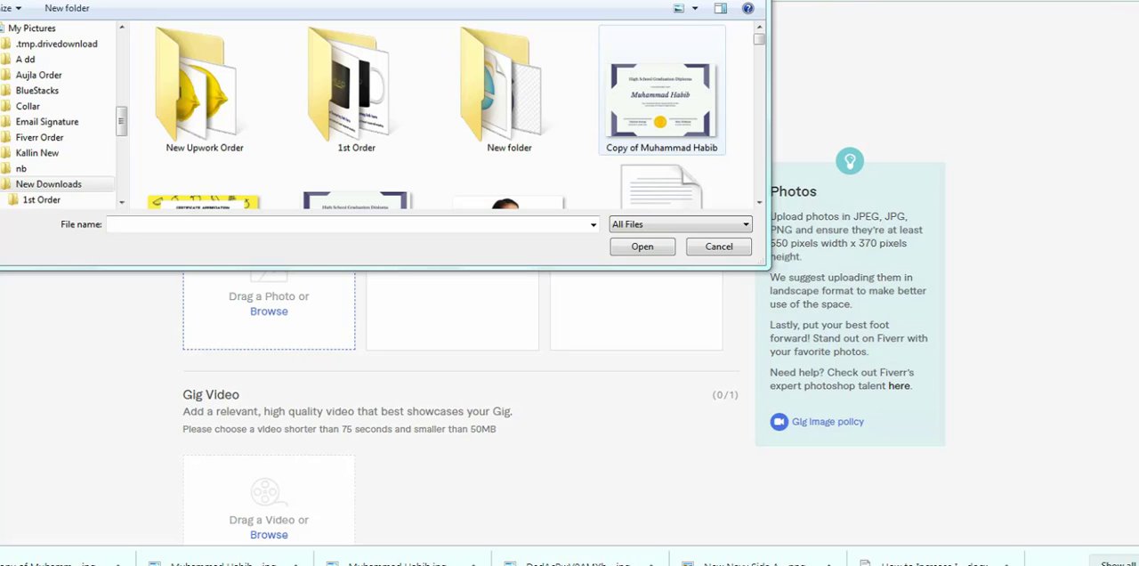
- Upload the High School Graduation Diploma image and the yellow Certificate Appreciation image as the first two gig photos
double_click(661, 98)
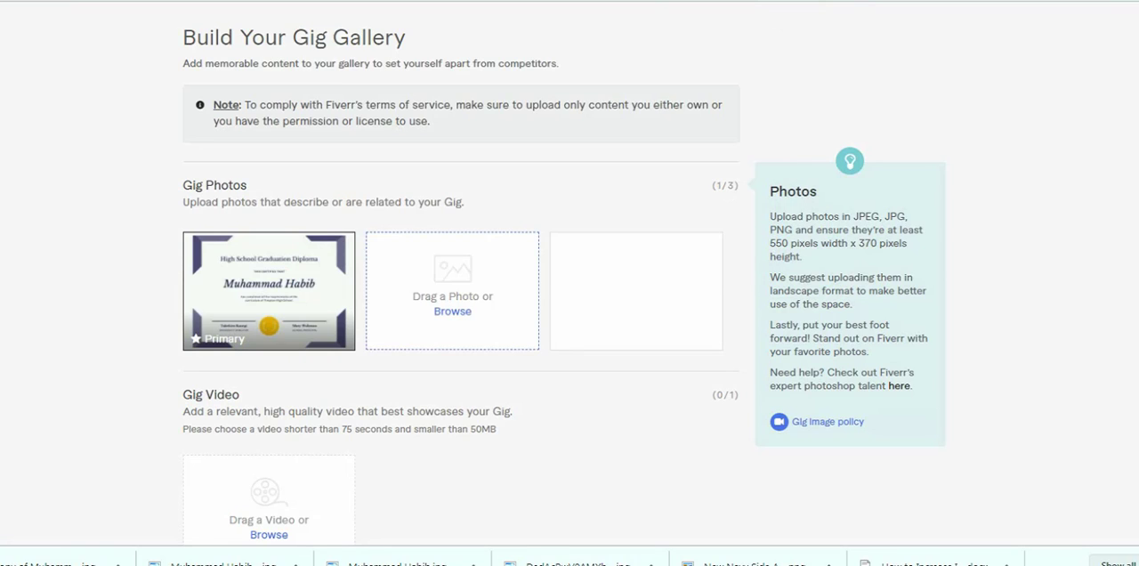
click(453, 312)
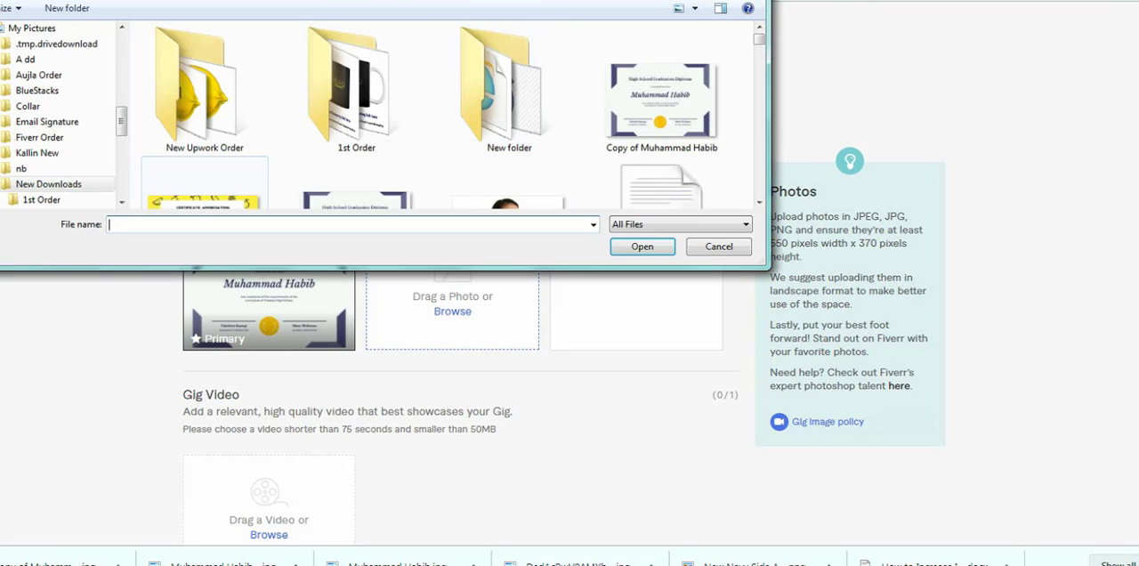
double_click(204, 184)
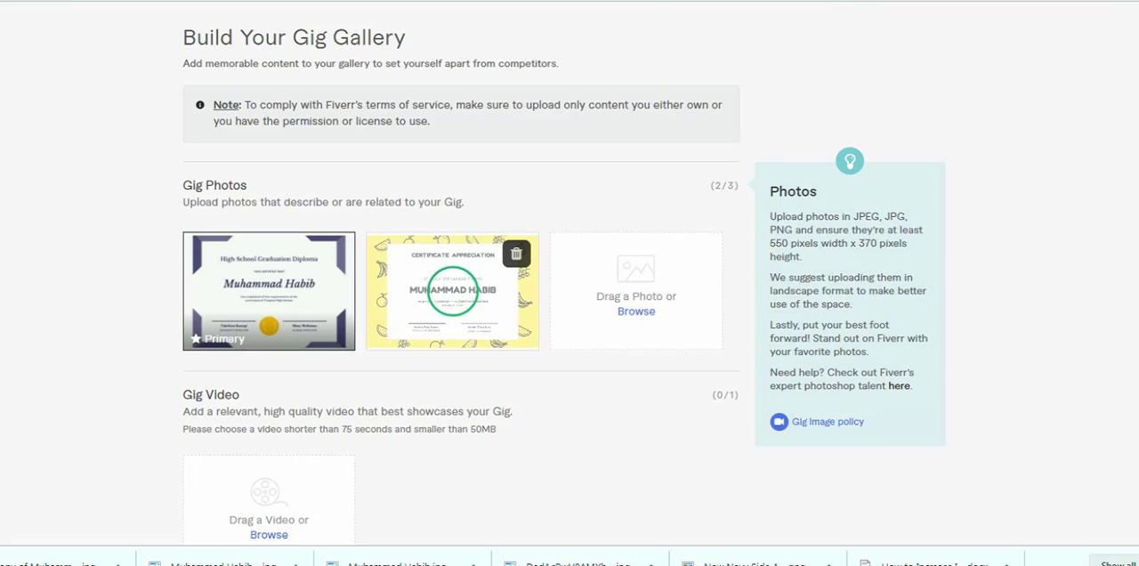
- Accept the declaration that the gallery materials are original and save the gallery to continue to the publish stage
scroll(569, 283, down, 5)
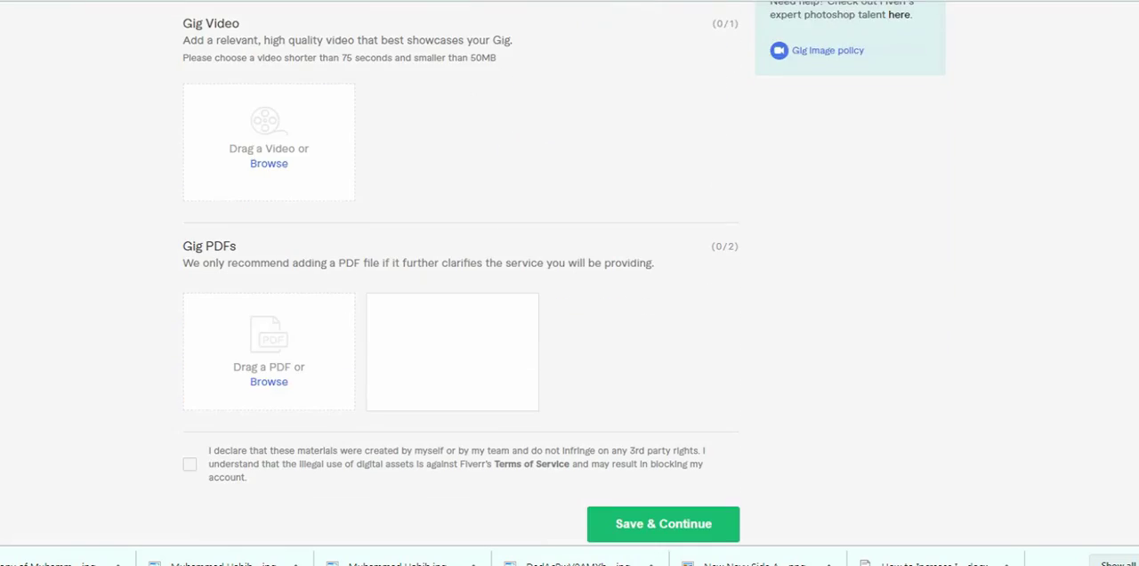
scroll(570, 283, up, 5)
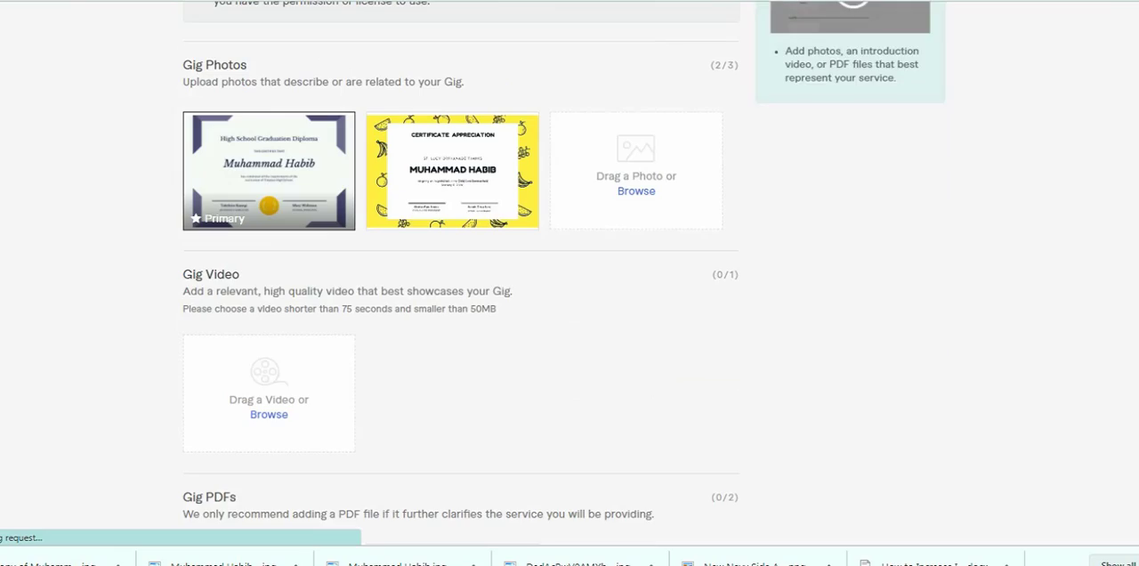
scroll(570, 283, up, 3)
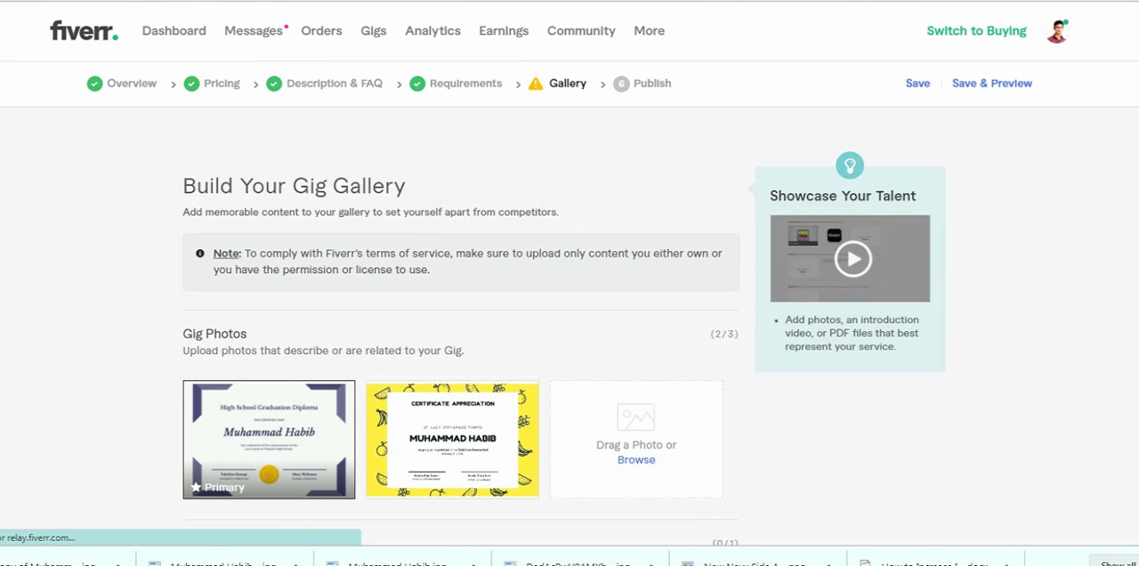
scroll(570, 283, down, 1)
scroll(570, 267, down, 4)
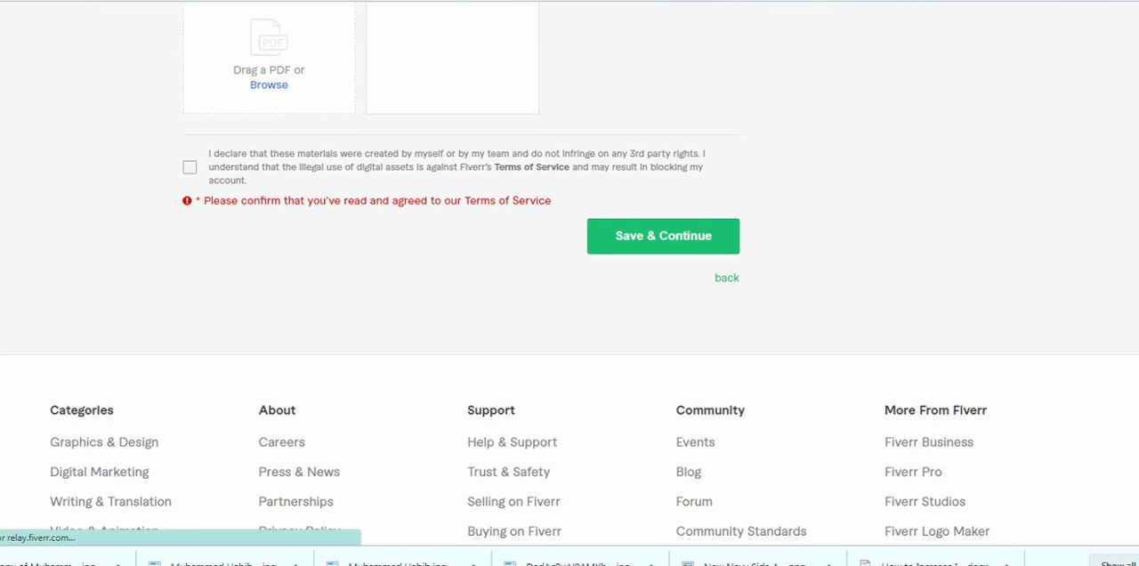
click(190, 168)
click(663, 227)
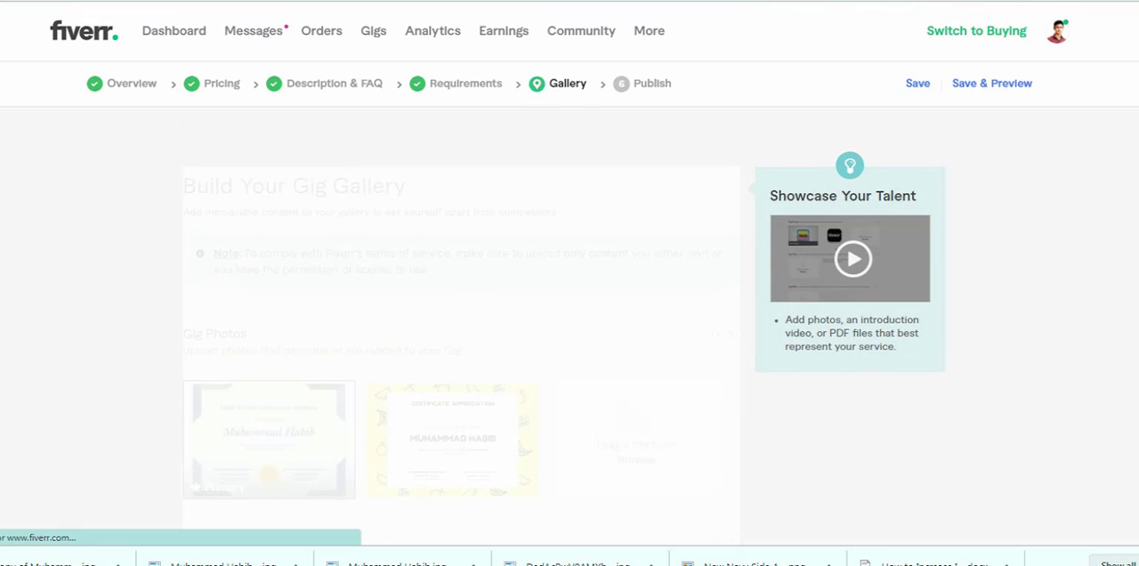
- Publish the certificate design gig
scroll(623, 285, down, 1)
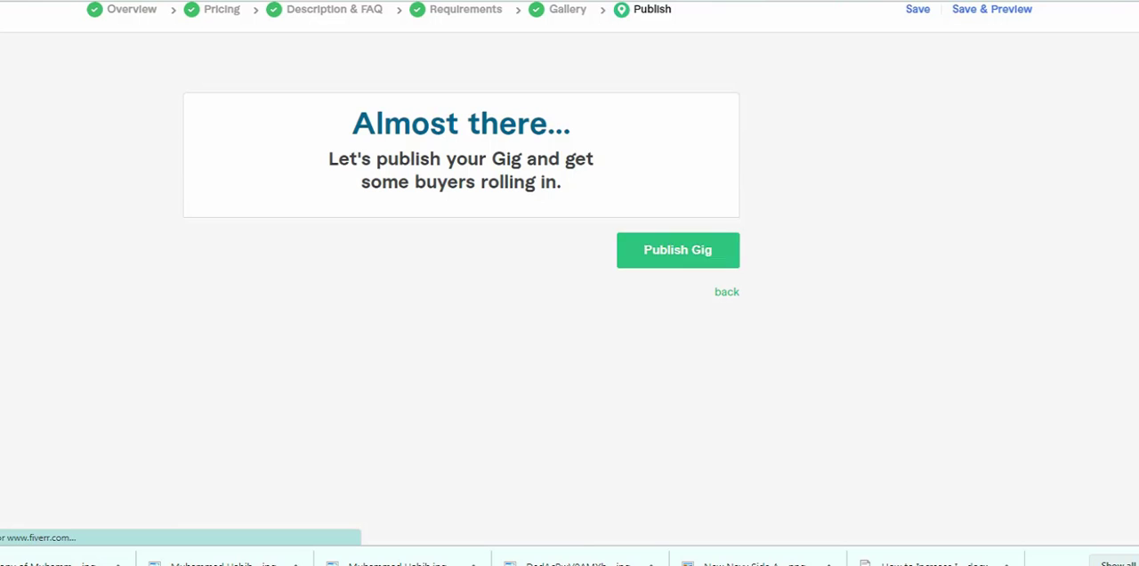
click(678, 250)
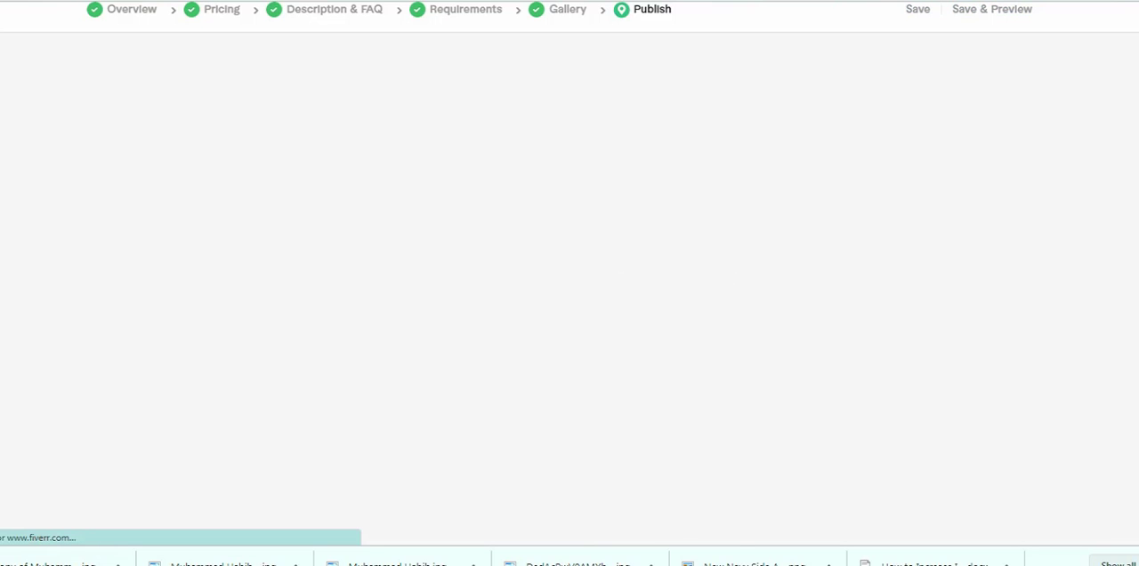
scroll(570, 267, down, 3)
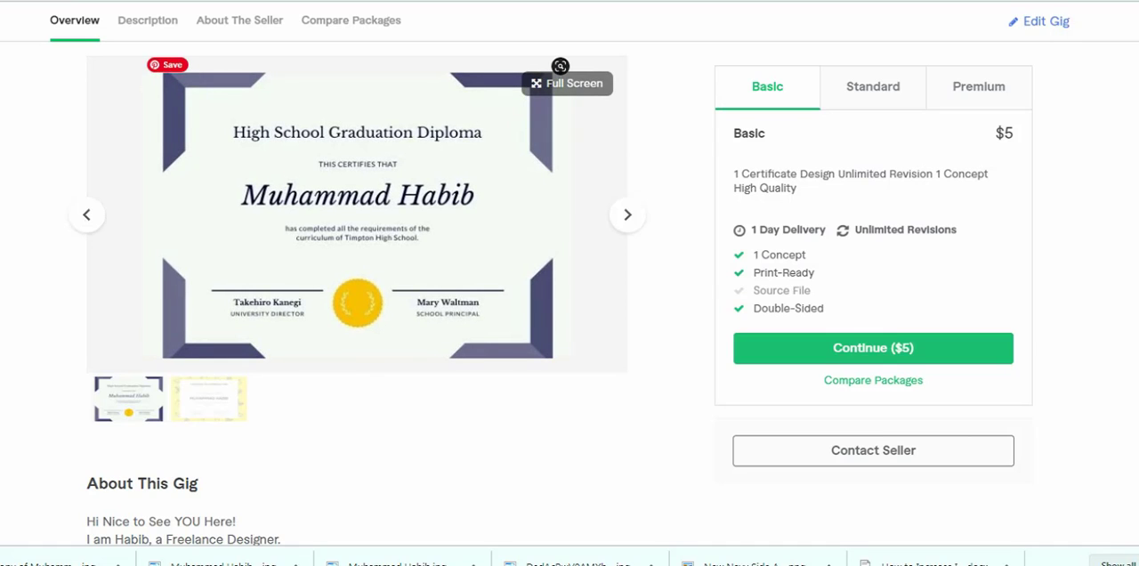
- Review the published gig's description and the comparison of its Basic, Standard and Premium packages
scroll(356, 293, down, 3)
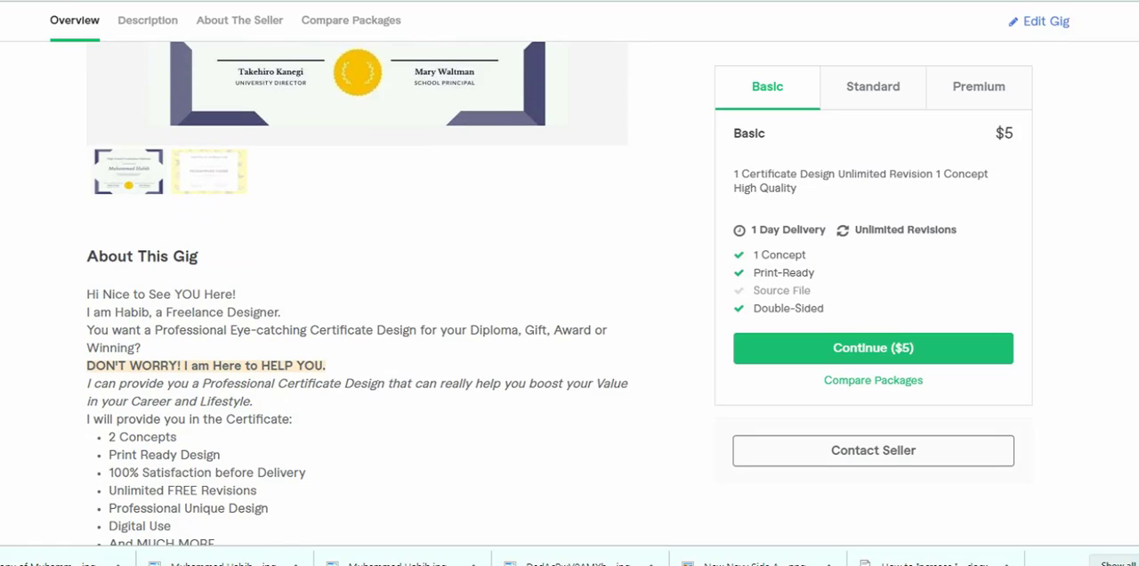
scroll(356, 293, down, 3)
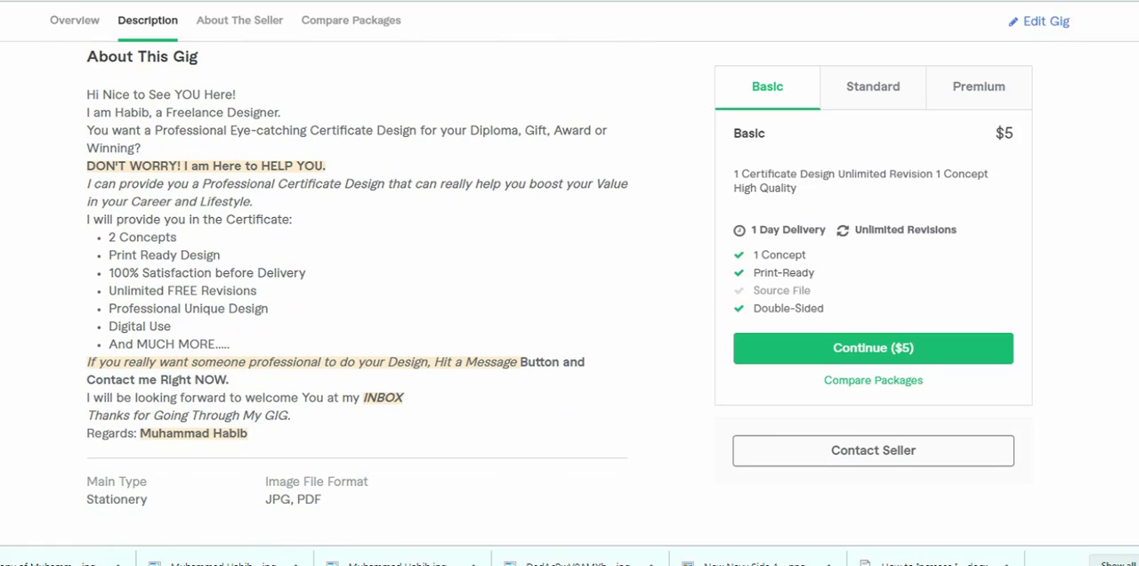
scroll(356, 293, down, 1)
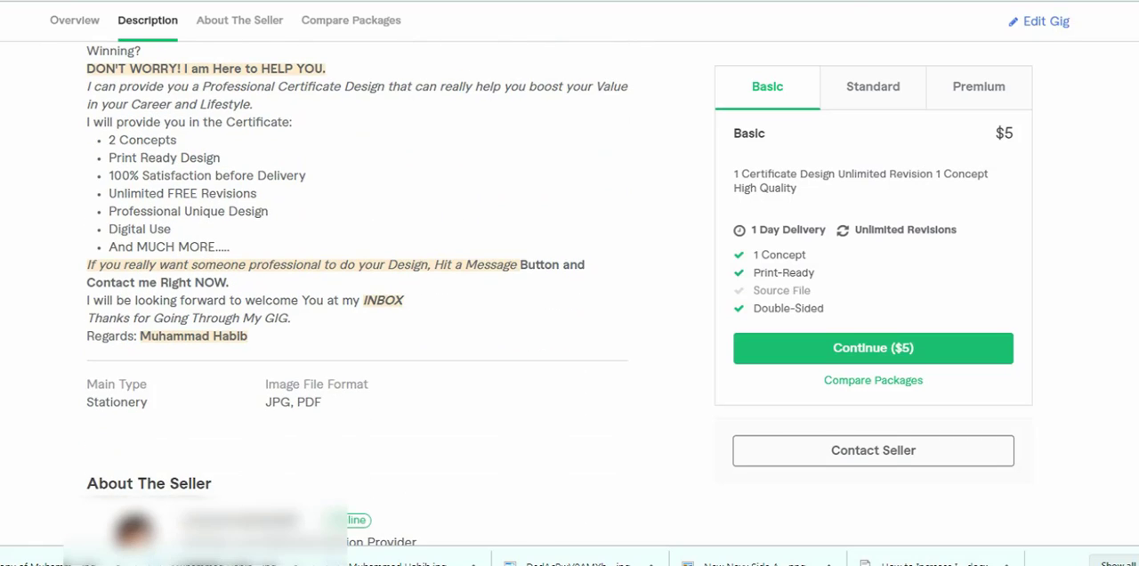
scroll(356, 293, up, 2)
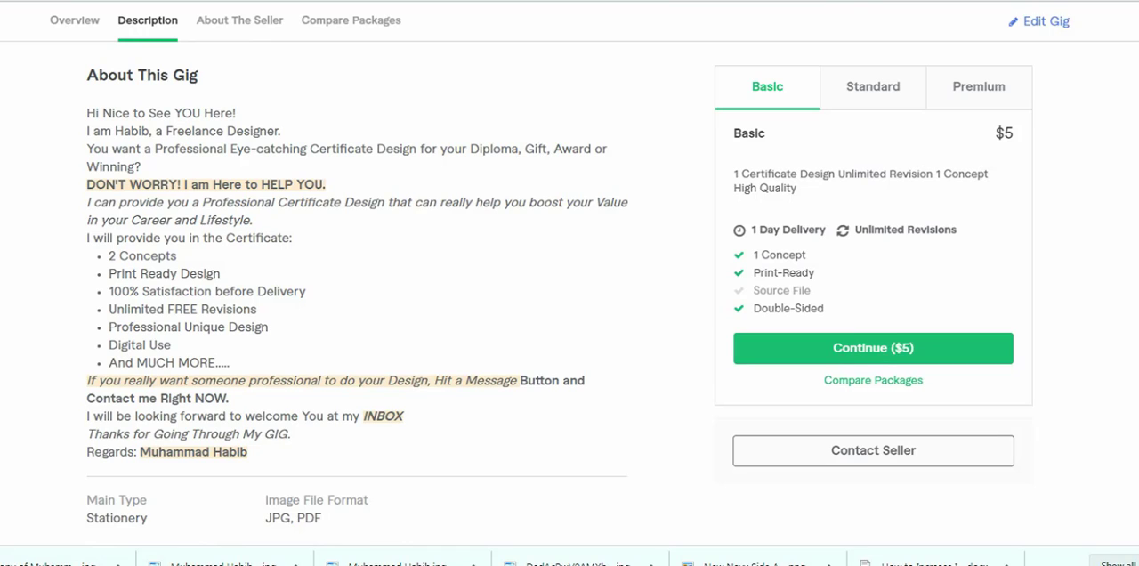
click(350, 21)
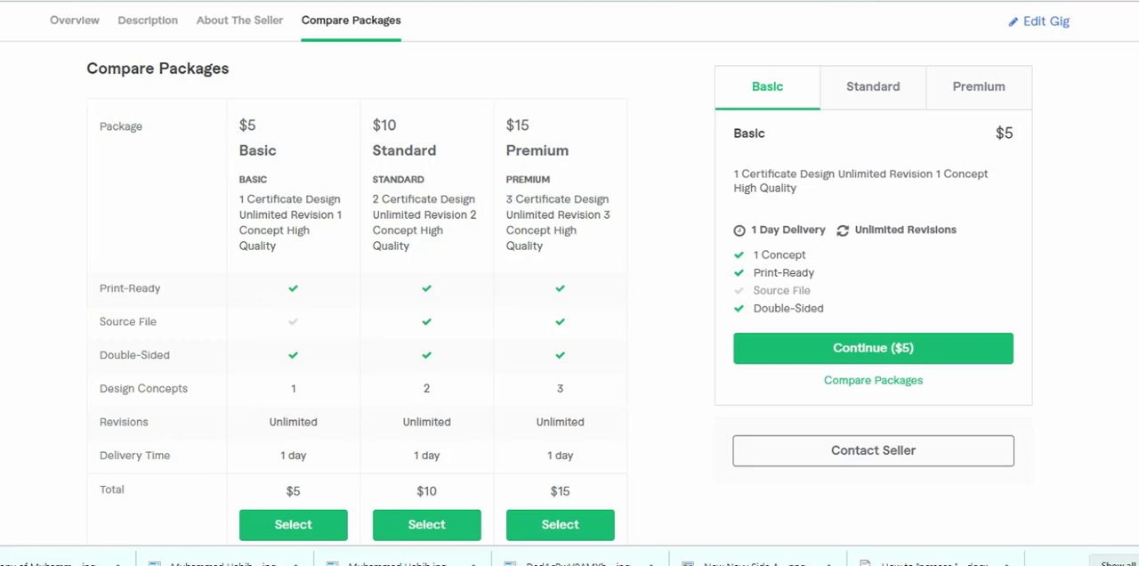
scroll(570, 294, down, 4)
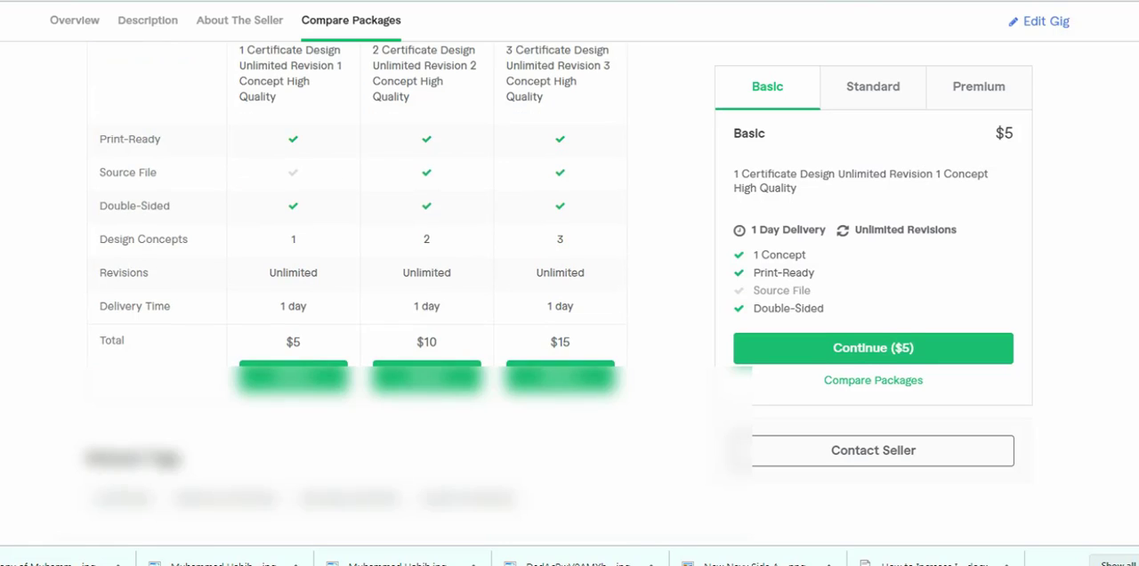
scroll(569, 294, up, 3)
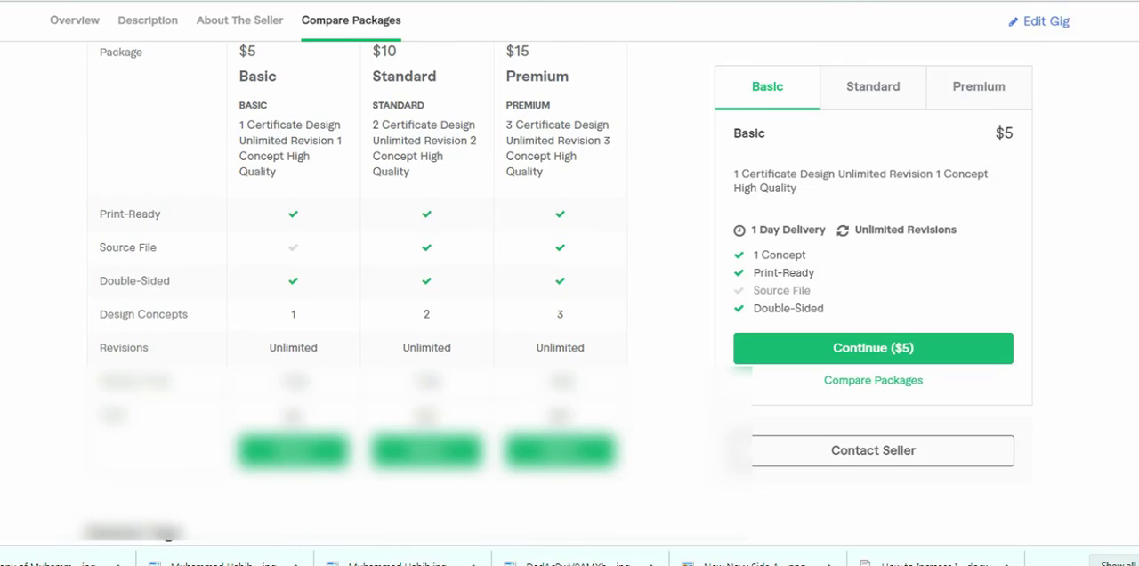
scroll(356, 294, up, 1)
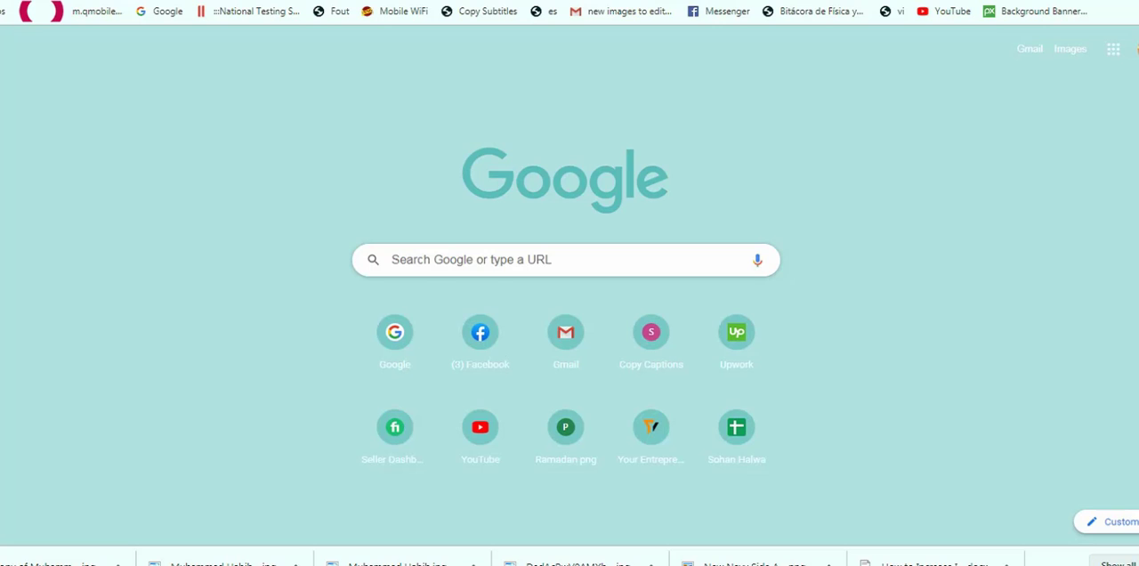
- Go to canva.com in the new browser tab
key(ctrl+l)
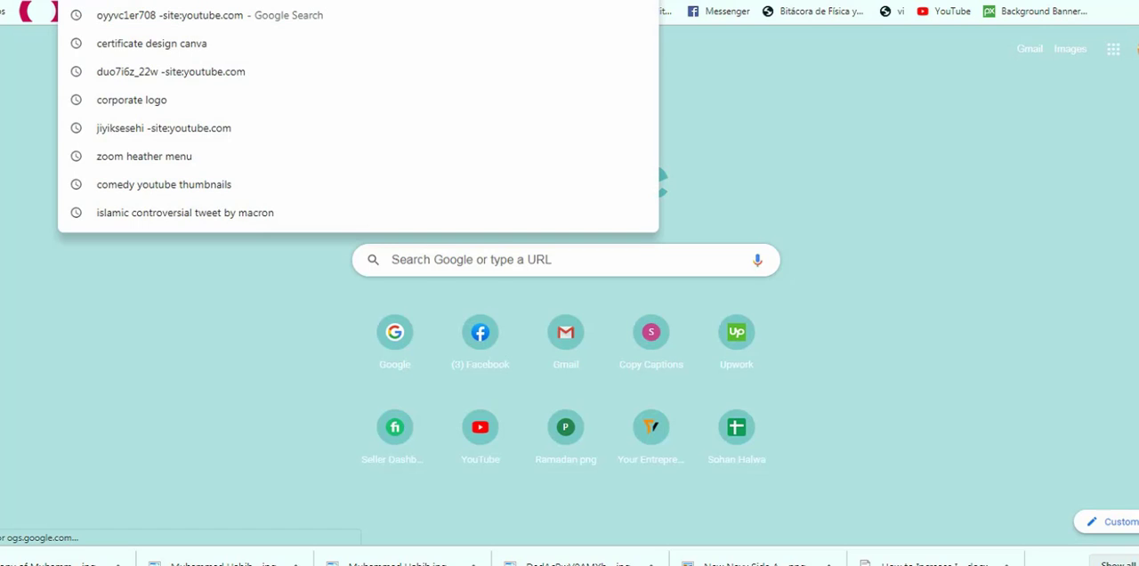
text(canva)
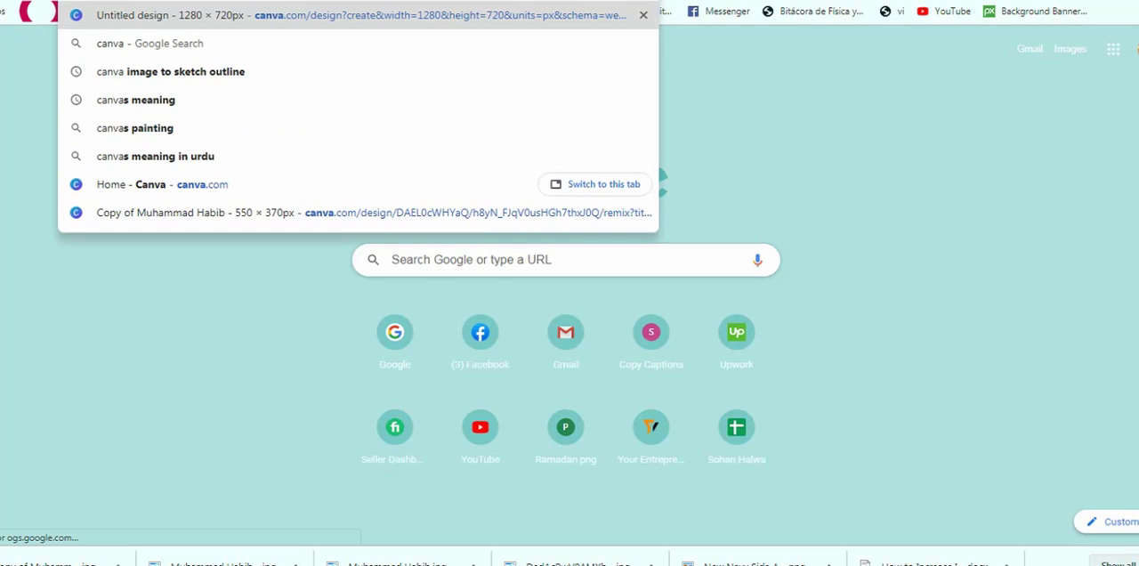
text(.com)
key(Return)
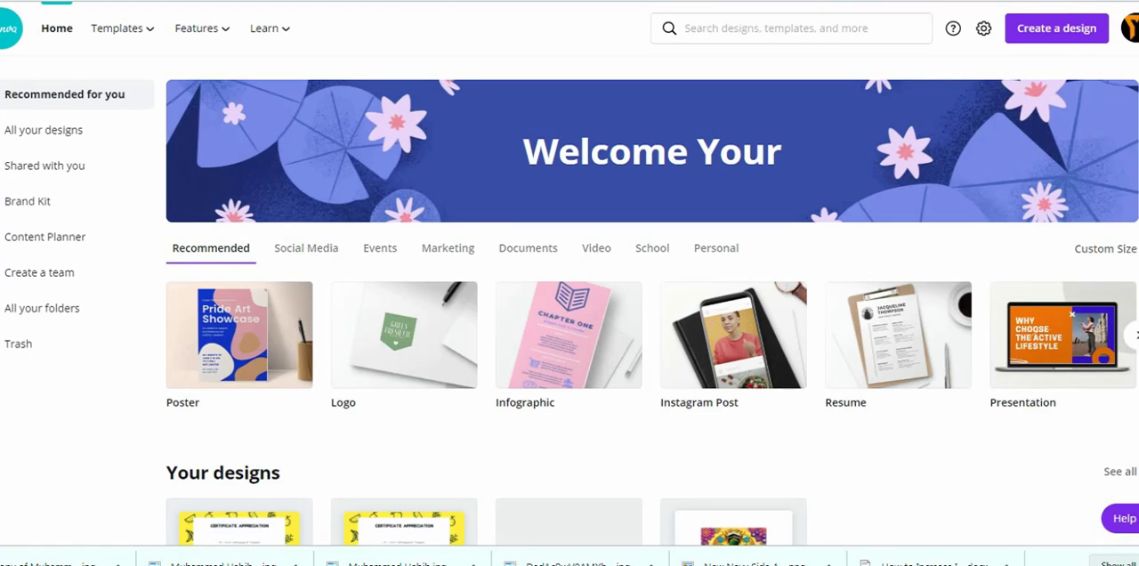
- Create a new blank design of the type "Certificate", 29.7 × 21 cm
click(1132, 29)
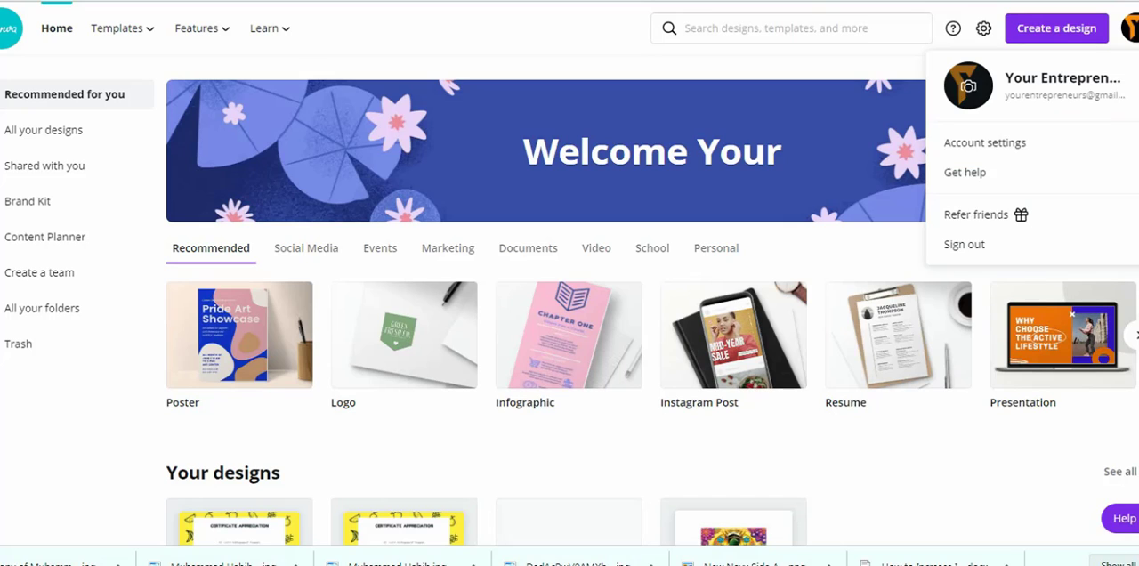
click(792, 28)
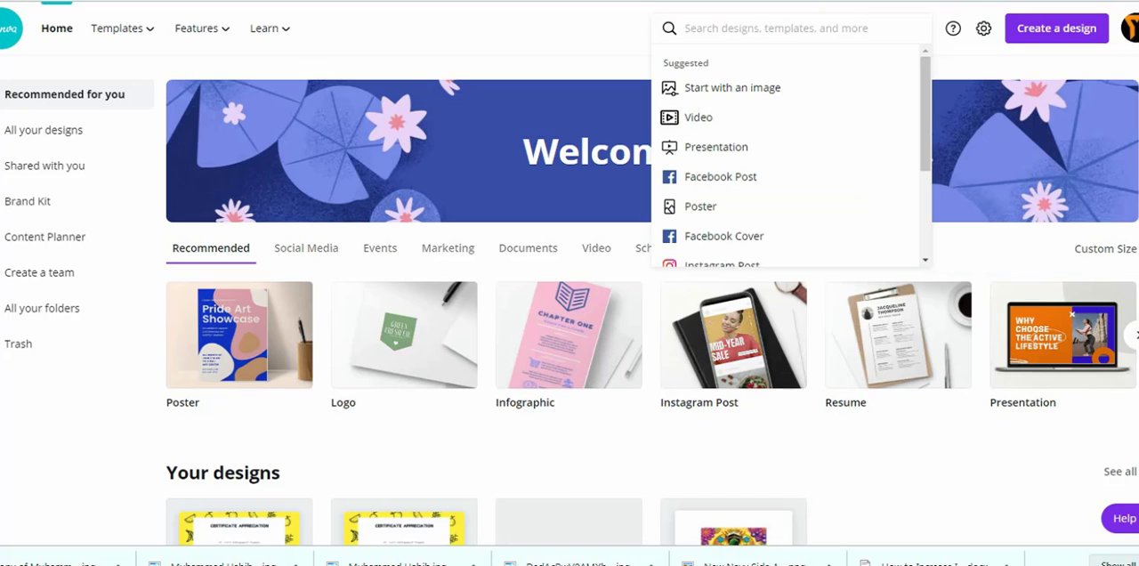
click(1056, 28)
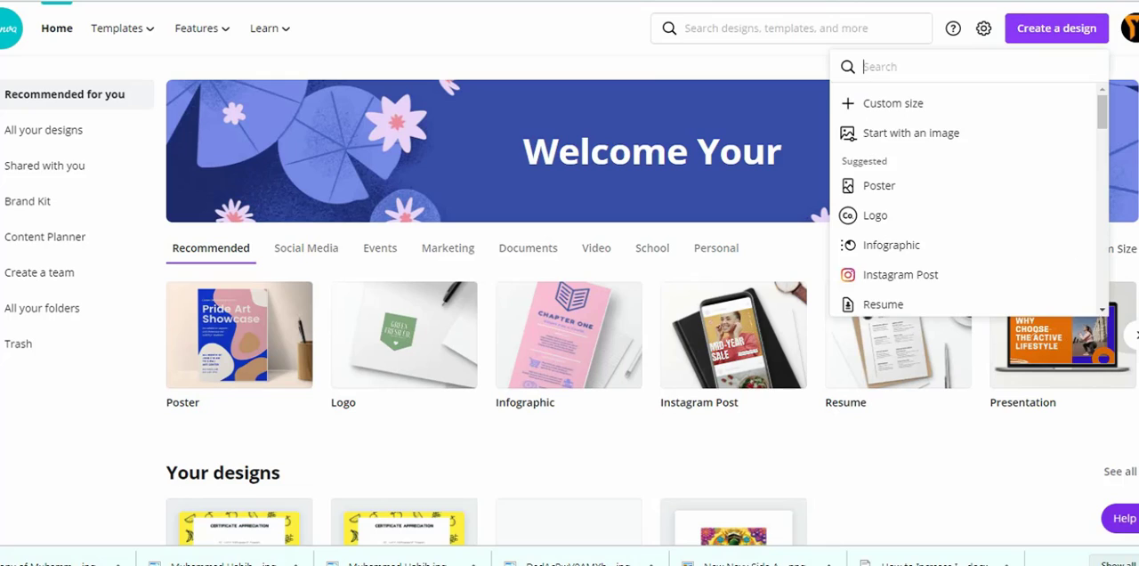
text(certificate)
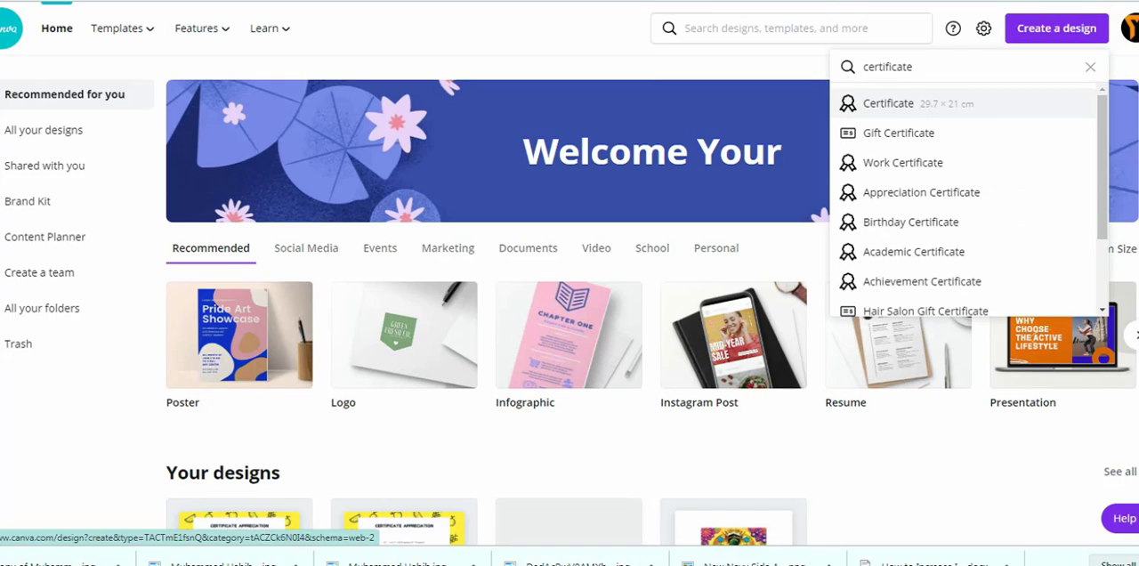
key(Return)
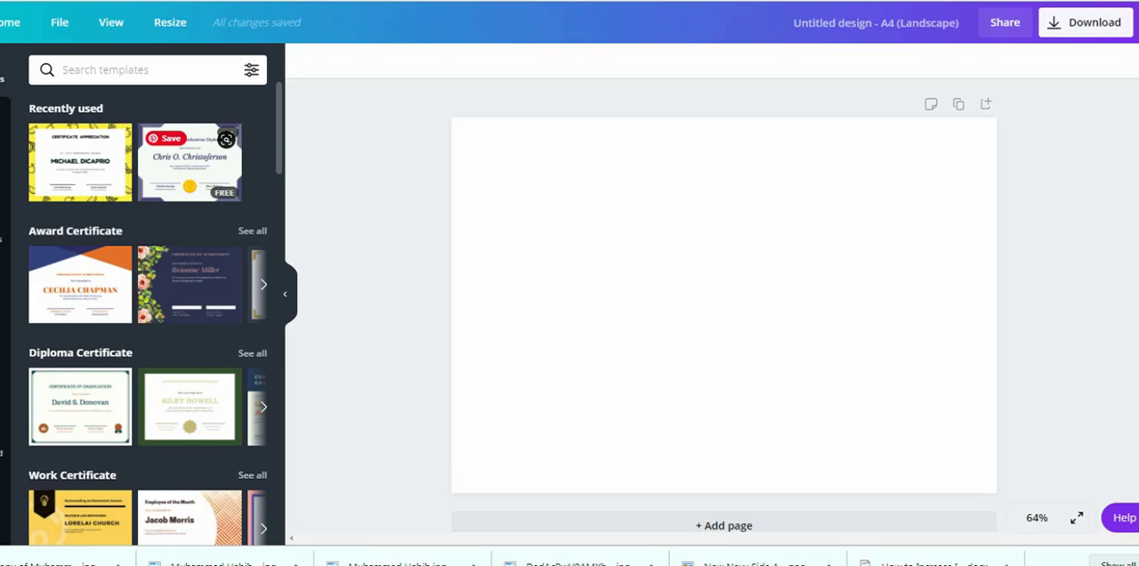
- Apply the recently used High School Graduation Diploma template to the blank page and select its upper-left corner ornament
click(189, 162)
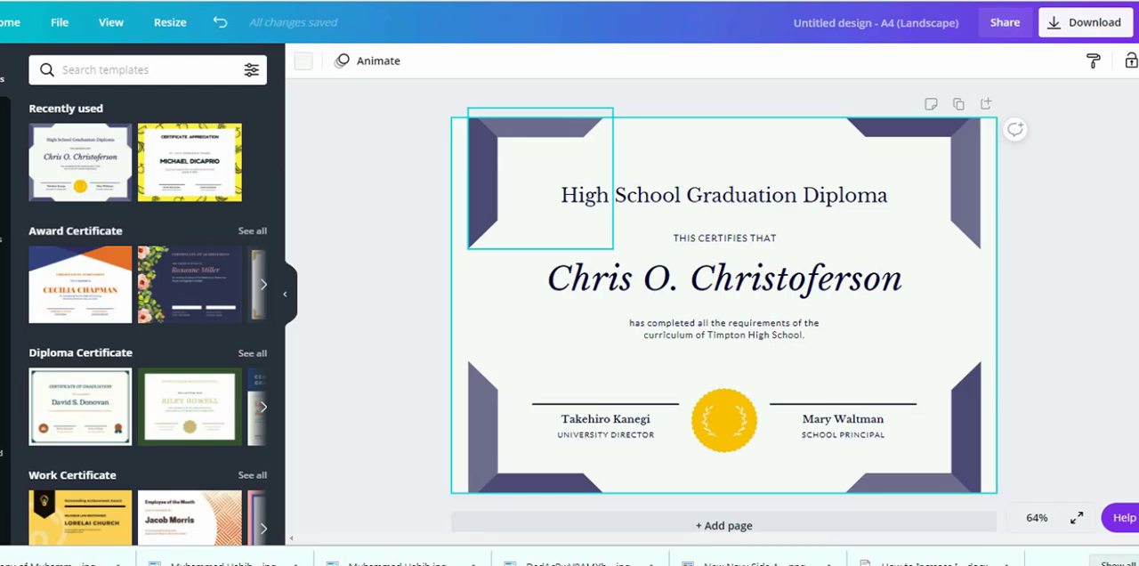
click(538, 240)
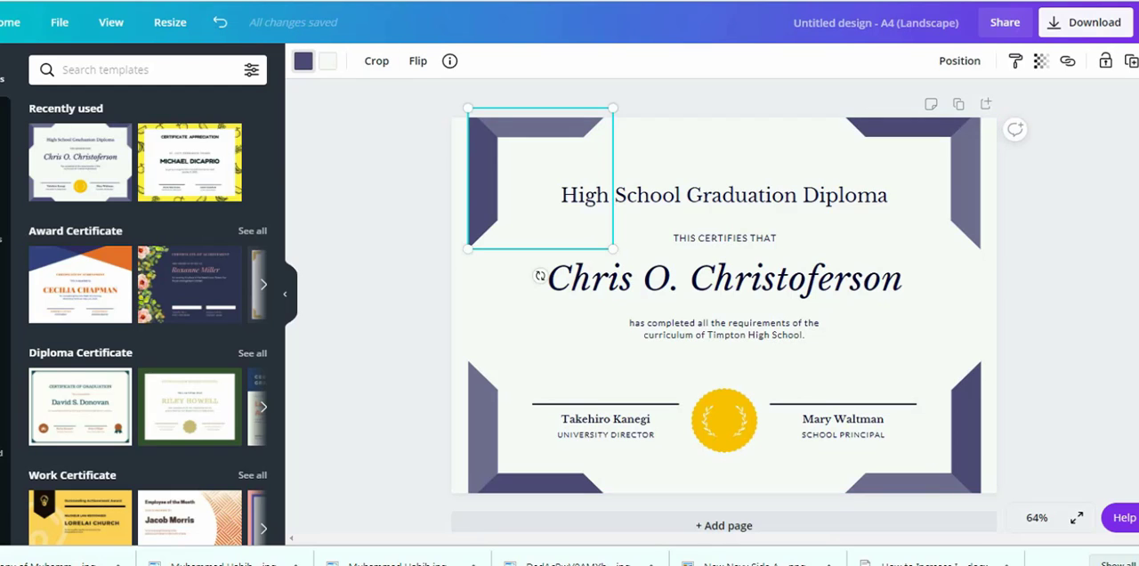
- Recolor the diploma's upper-left and upper-right corner ornaments with the yellow from the document colors
click(303, 61)
click(167, 208)
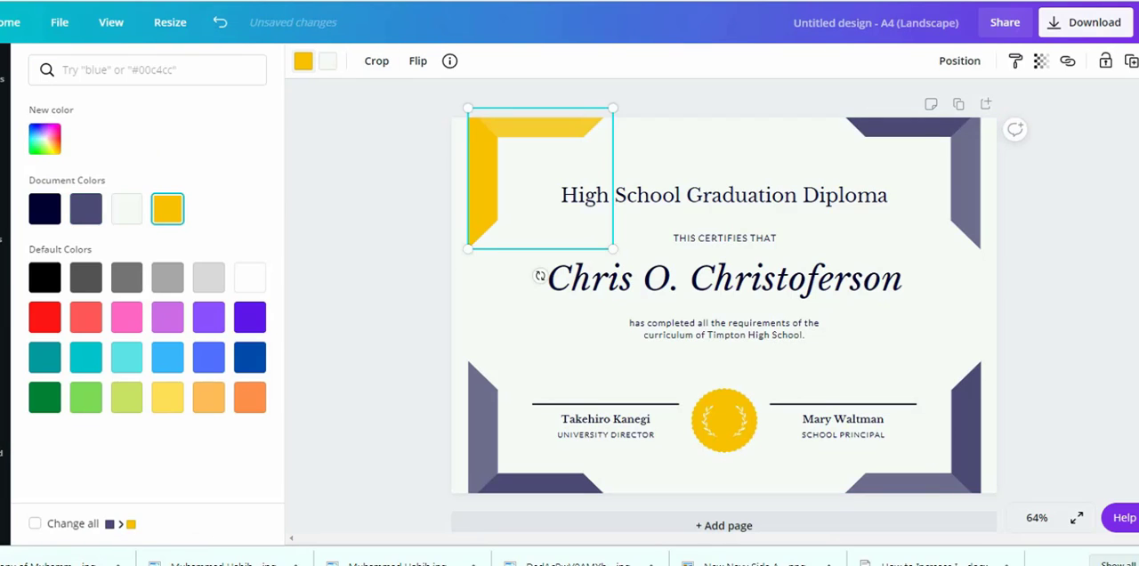
click(335, 171)
click(646, 157)
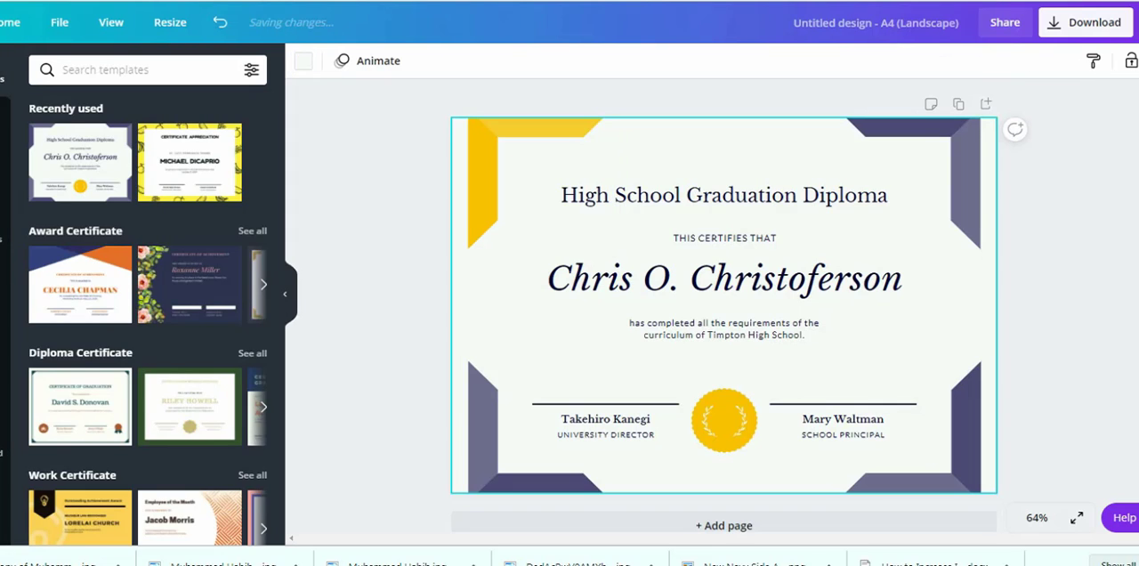
click(957, 149)
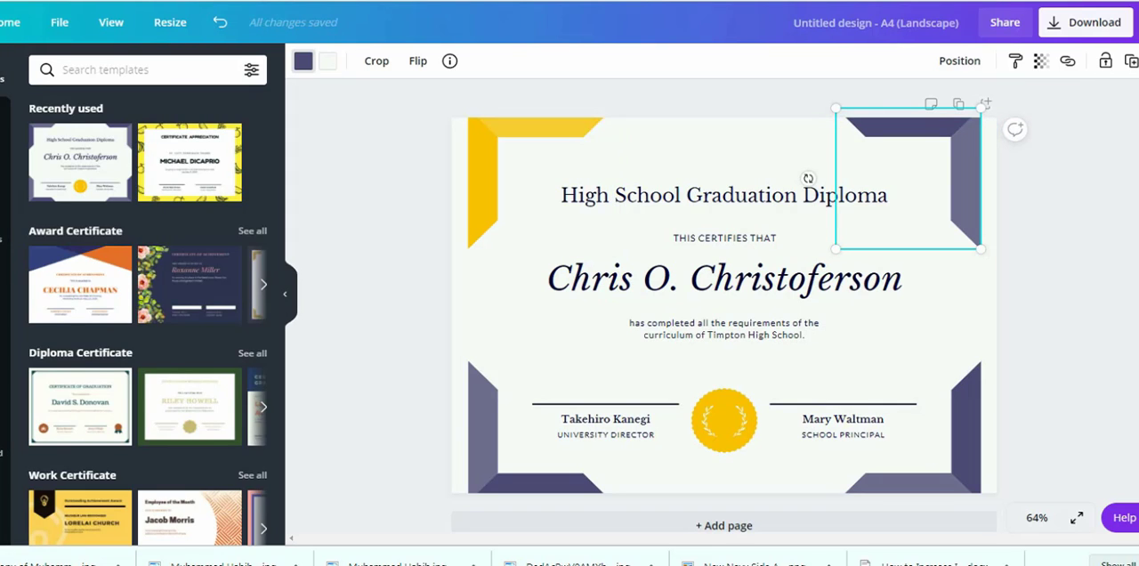
click(303, 61)
click(168, 209)
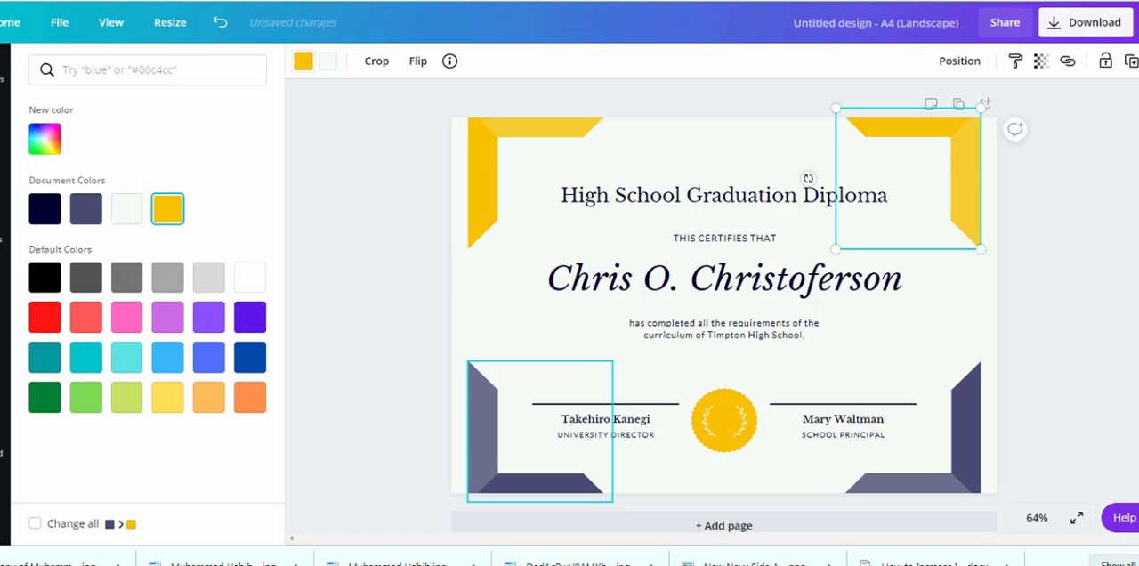
click(354, 201)
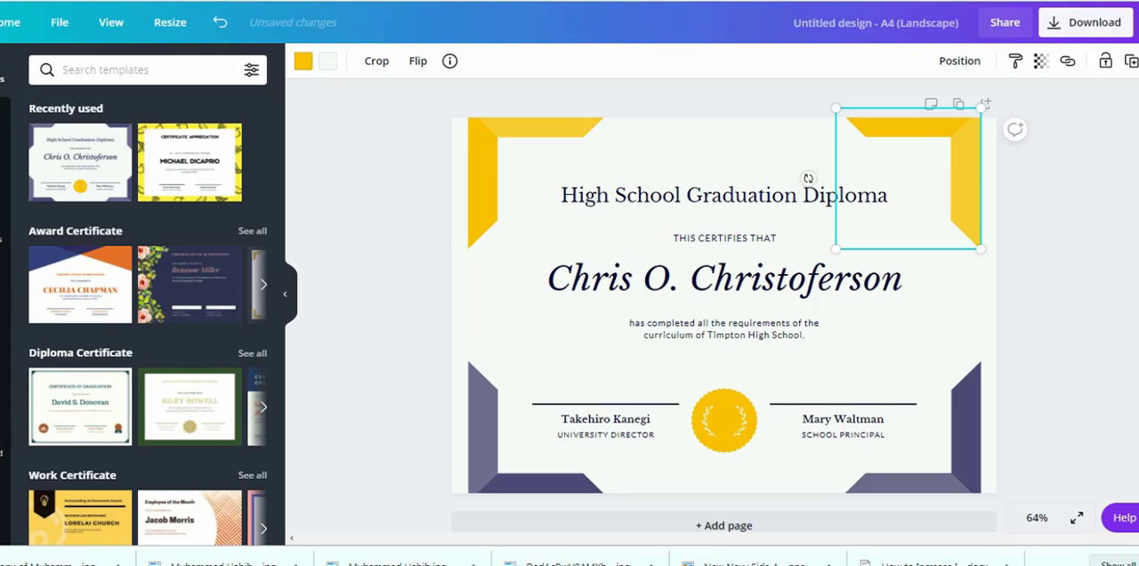
click(808, 178)
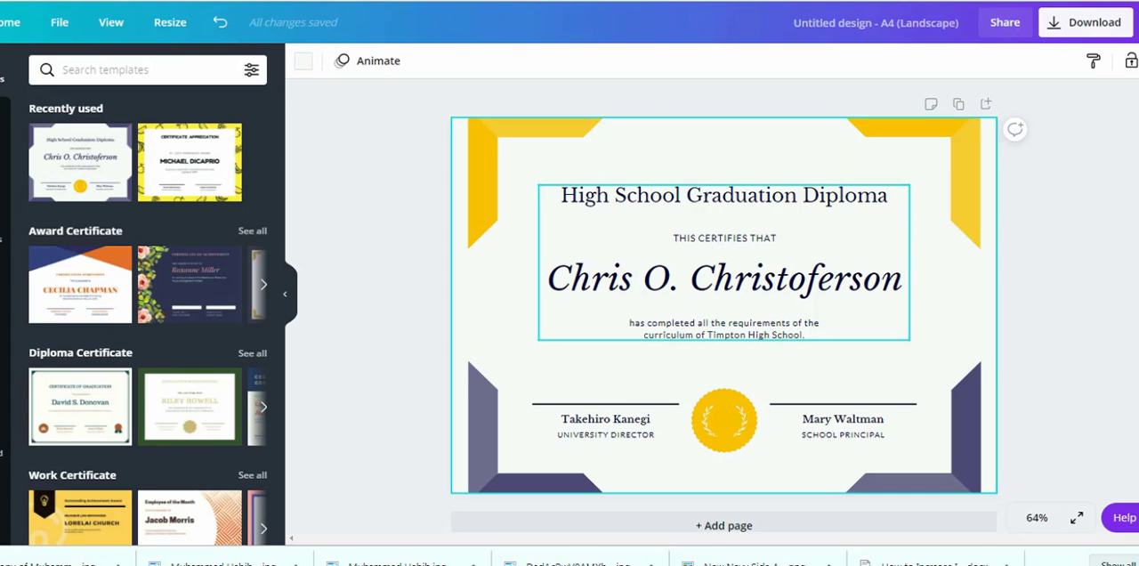
- Replace the recipient's name on the diploma with "Your Entrepreneur"
click(638, 280)
click(637, 280)
click(638, 279)
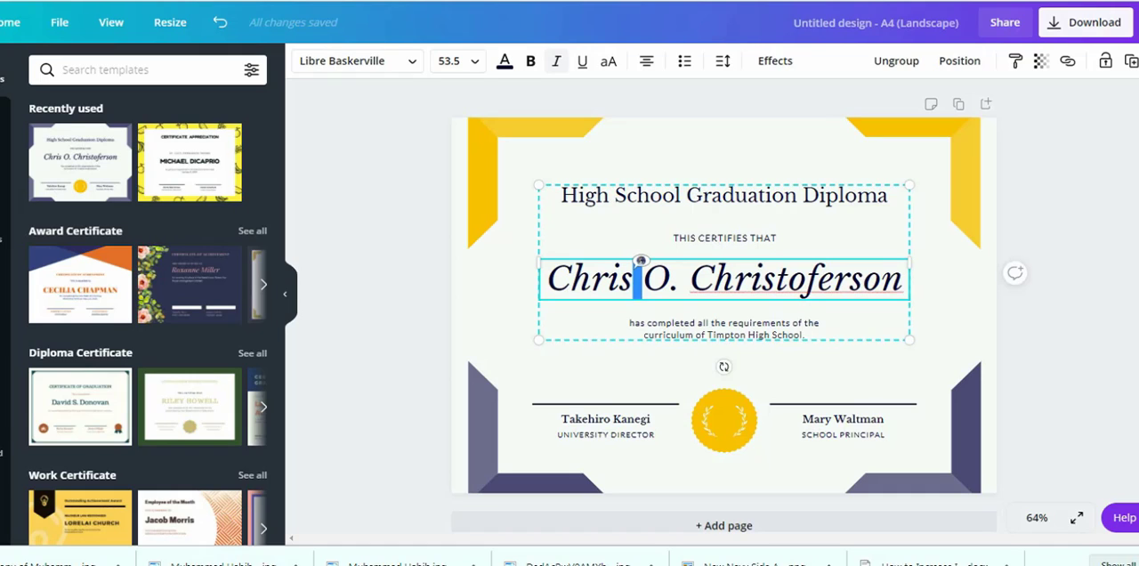
drag(547, 280, 915, 283)
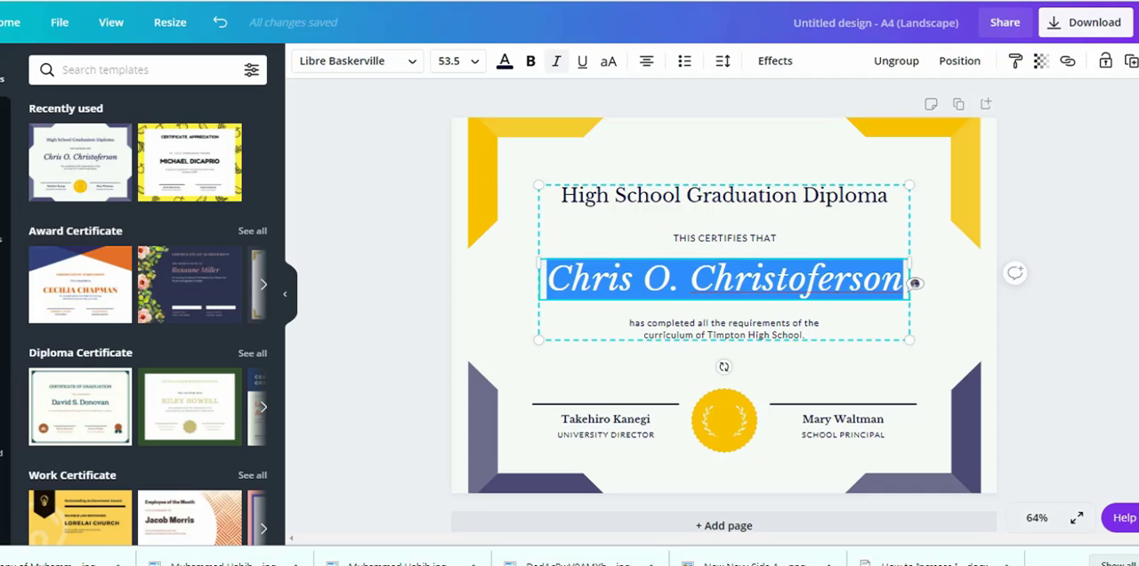
text(Your Entrepreneurs)
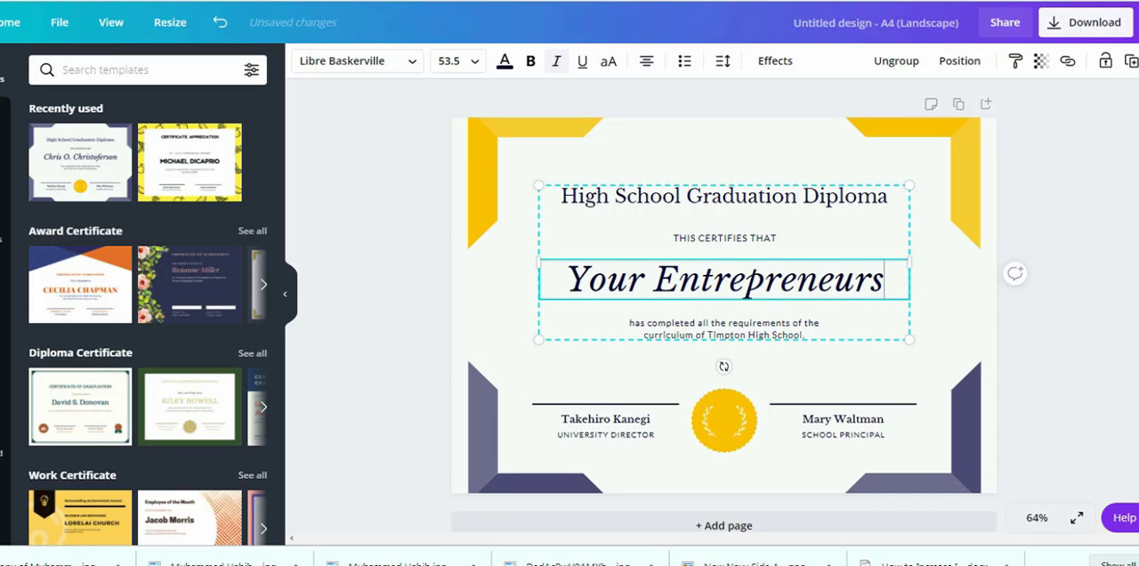
key(BackSpace)
text(S)
key(BackSpace)
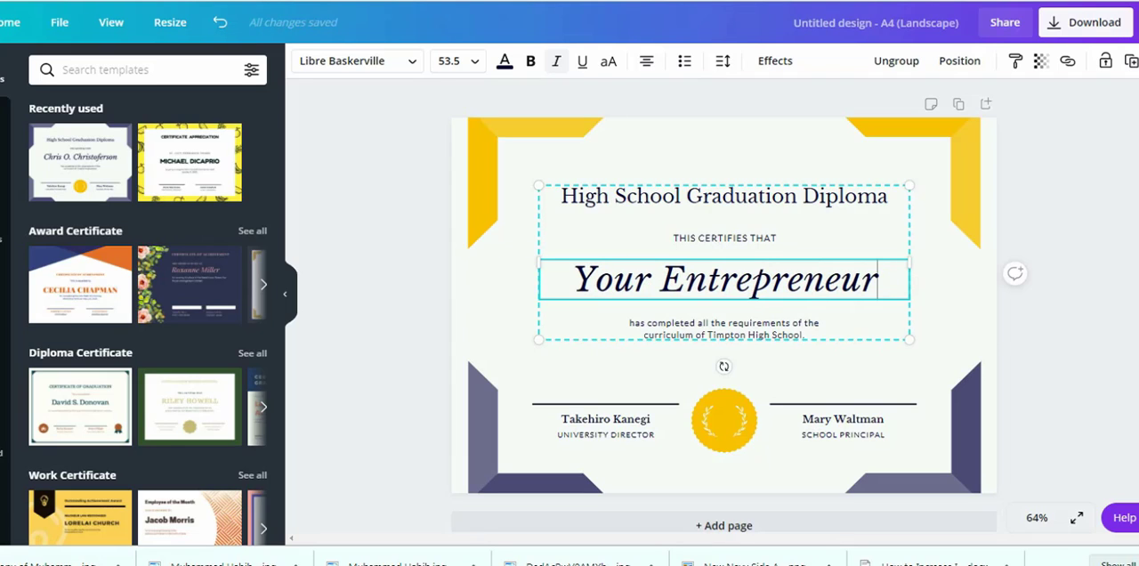
- Replace the two-line completion text below the recipient's name with "It's a TEST TEMPLATE"
click(723, 329)
triple_click(703, 323)
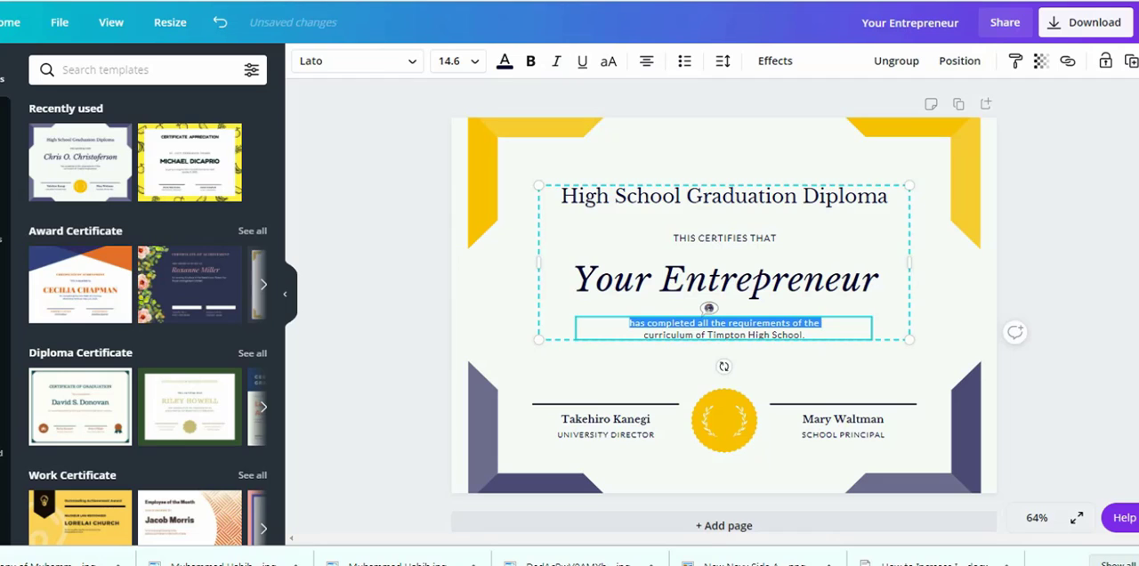
key(ctrl+a)
key(BackSpace)
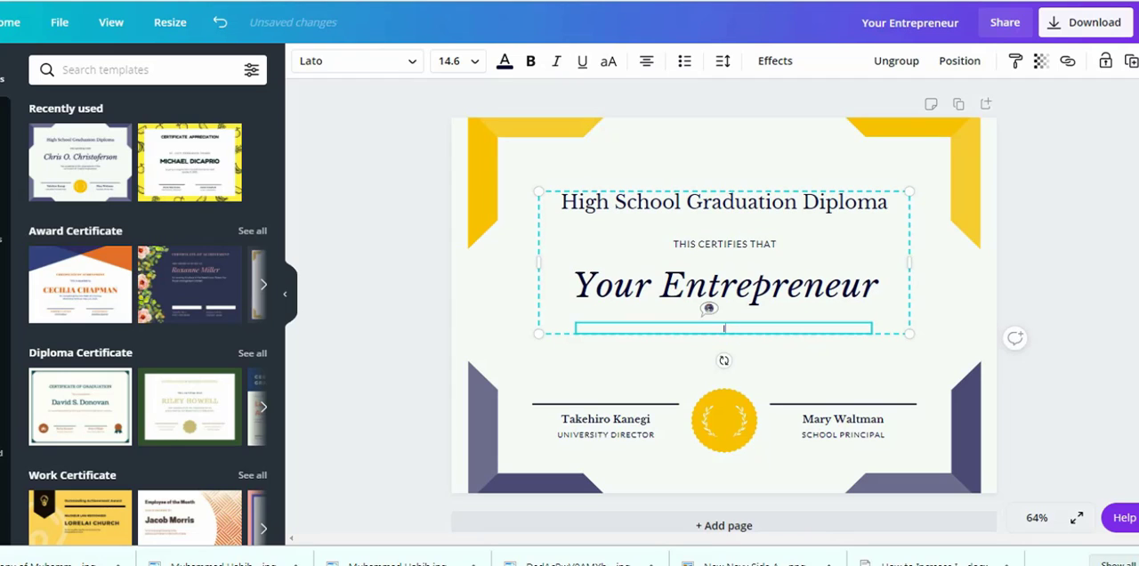
text(It's a TS)
text(ST TEMPLATE)
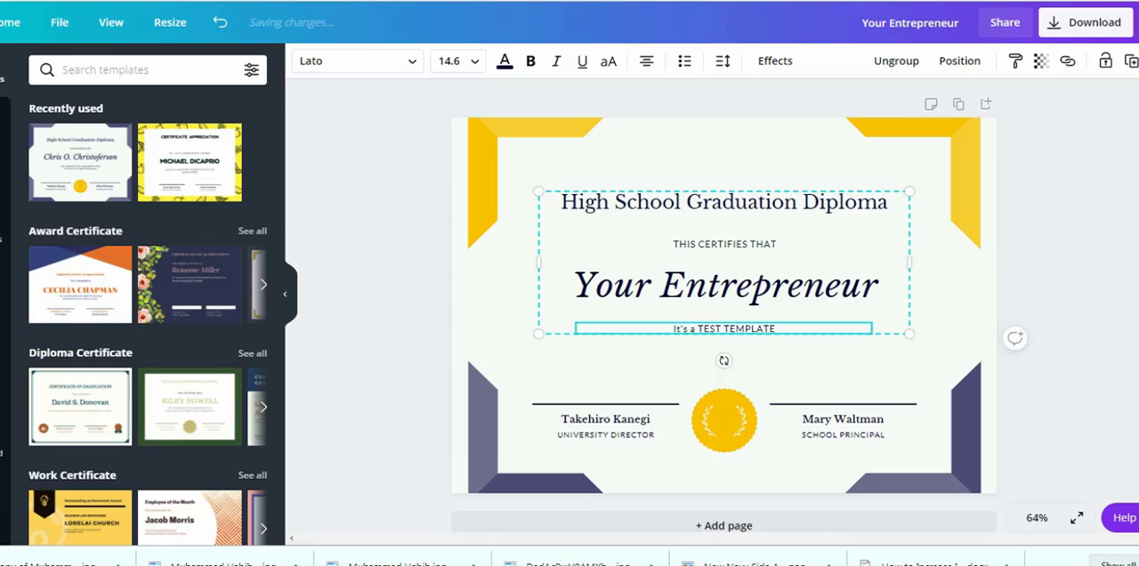
- Try moving the laurel wreath slightly upward within the gold seal, and undo the move
click(724, 203)
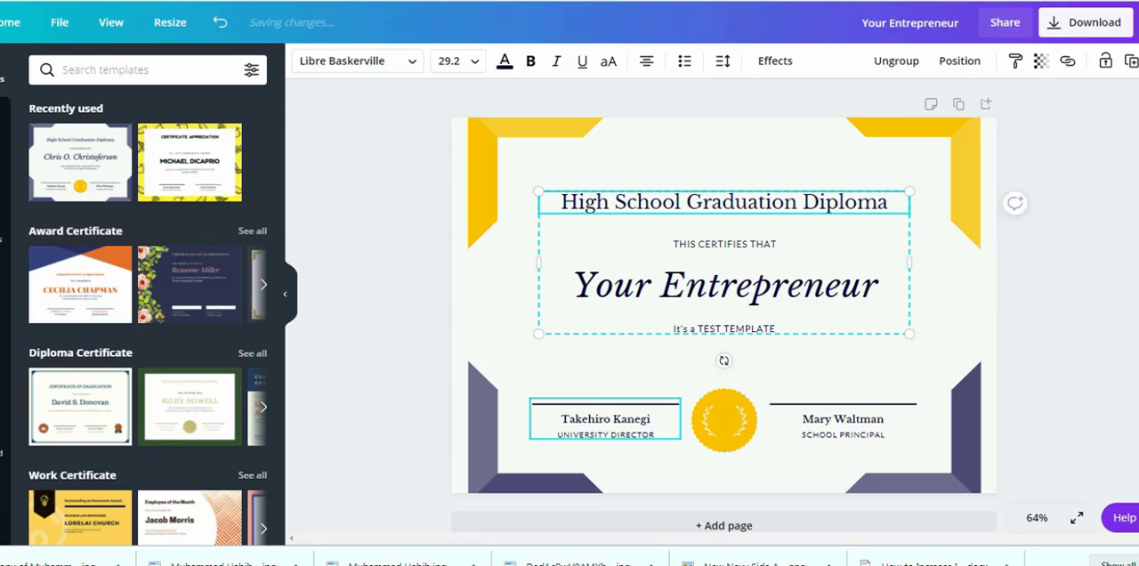
click(724, 421)
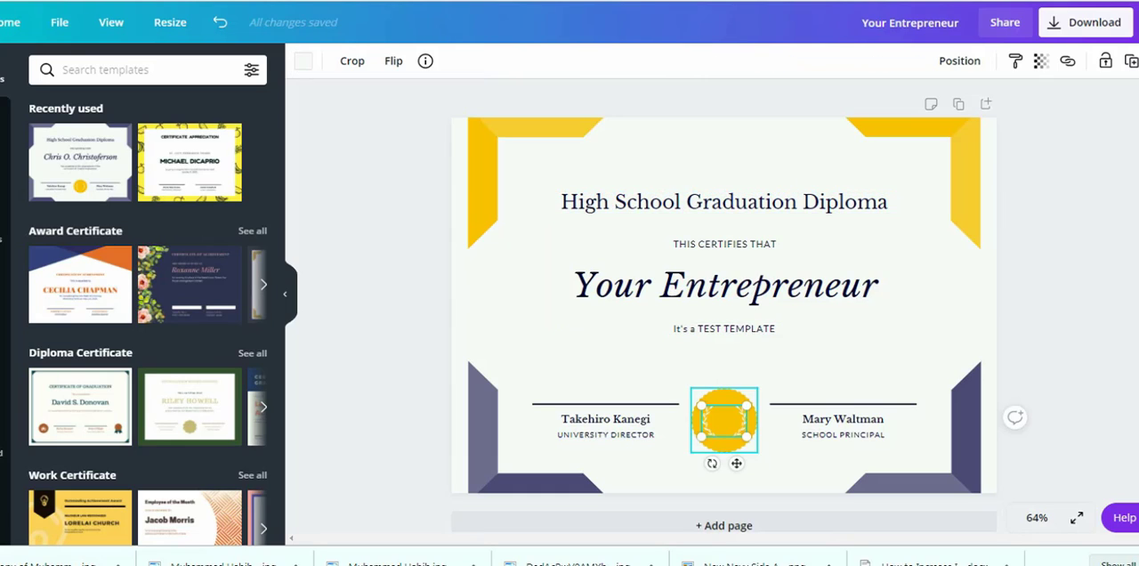
drag(724, 421, 724, 415)
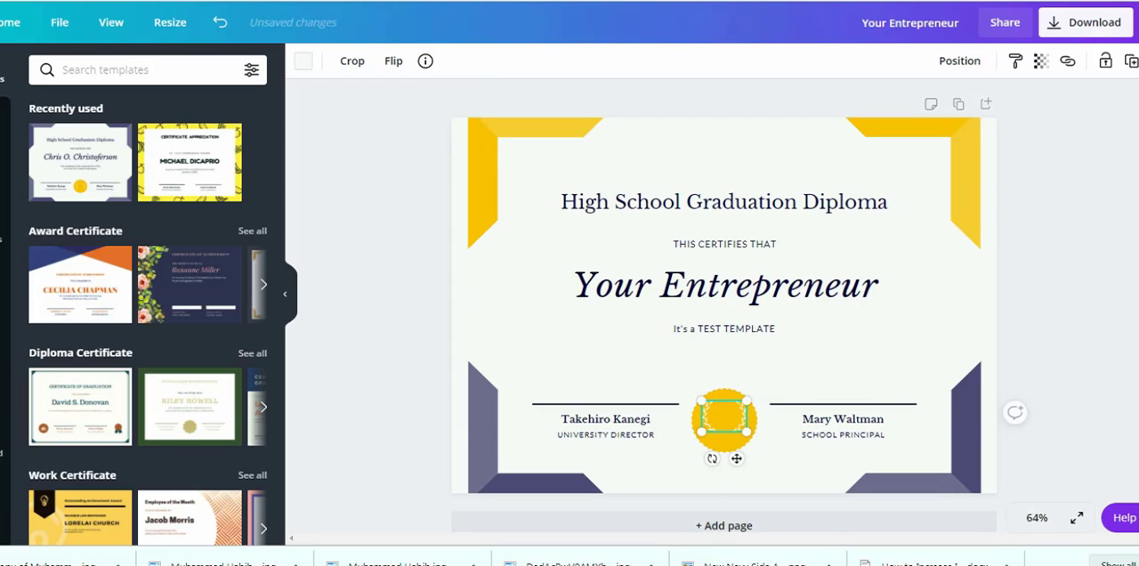
key(ctrl+z)
- Open the design's download options and set the file type to JPG
scroll(724, 428, down, 1)
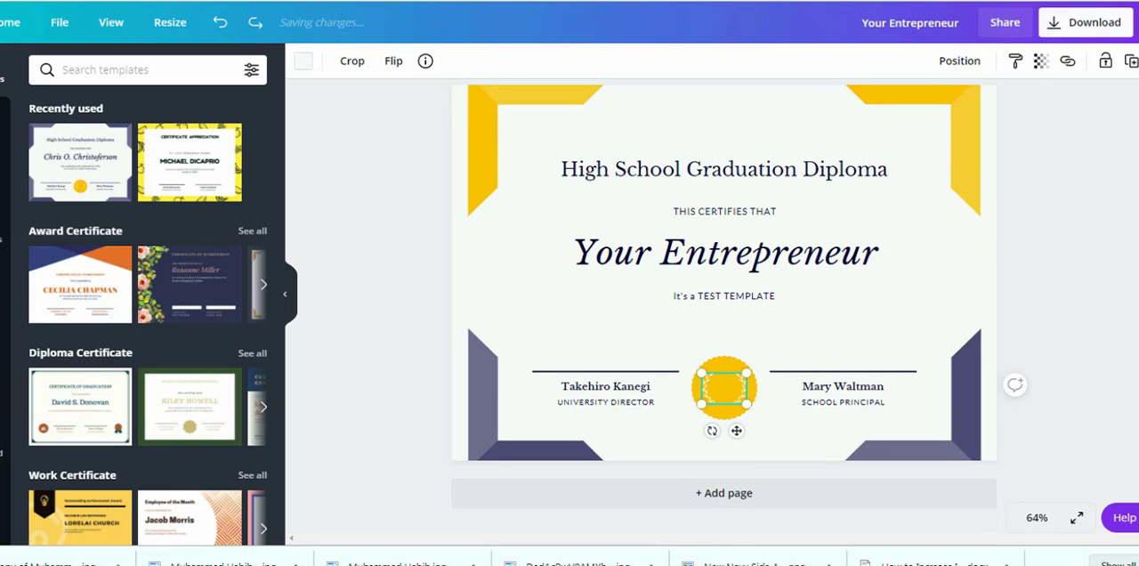
click(1086, 22)
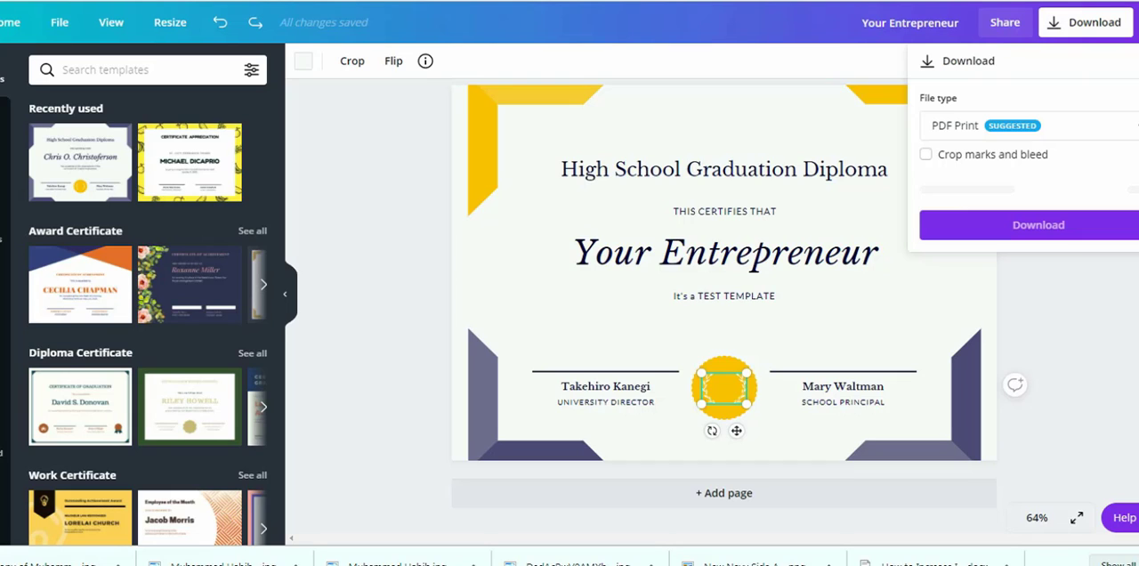
click(1033, 125)
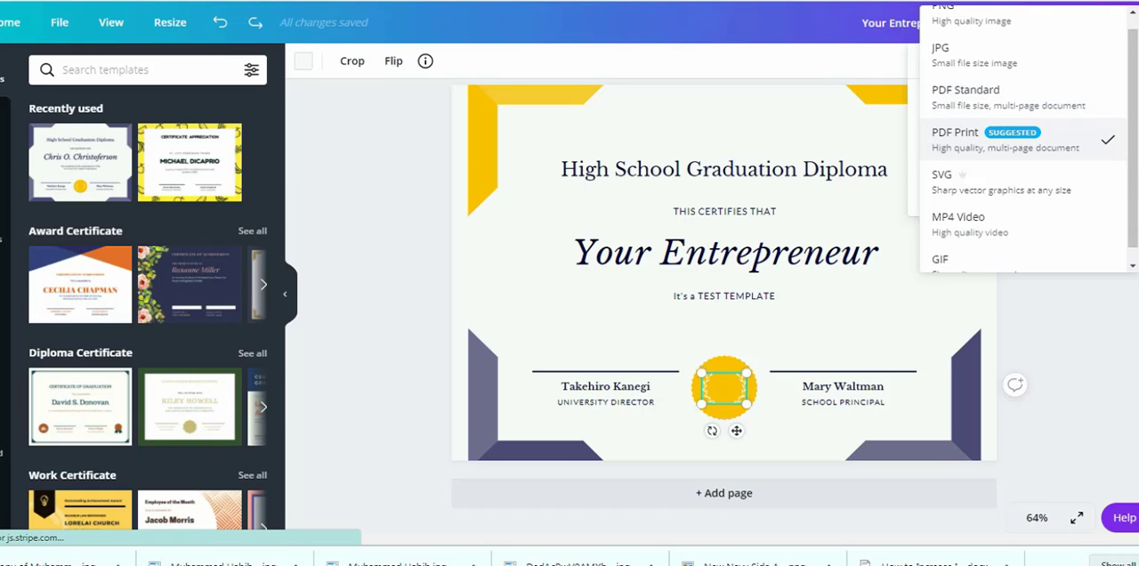
click(1014, 140)
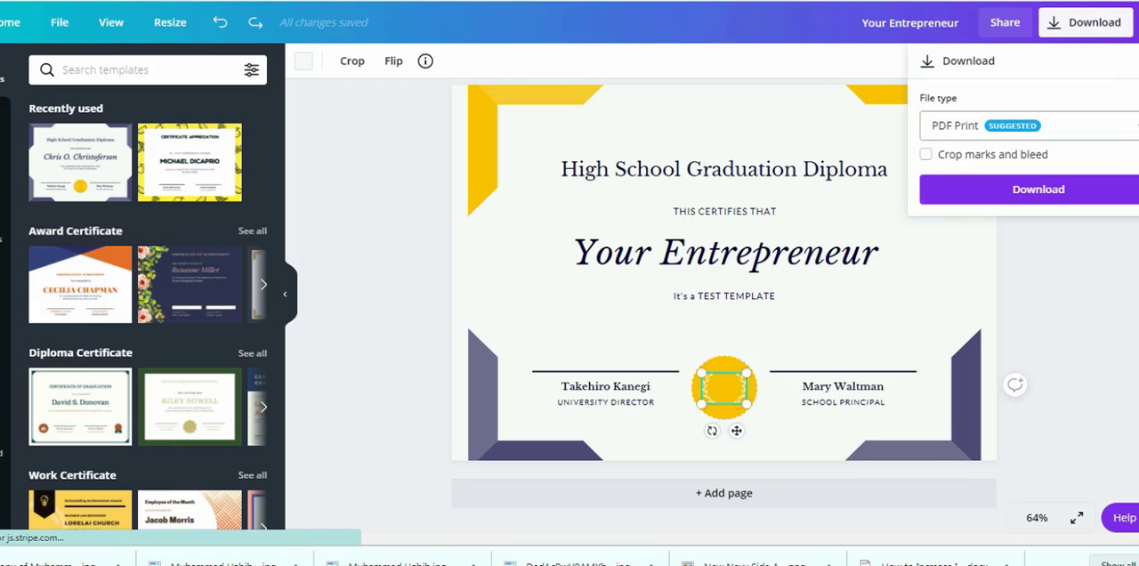
click(1024, 125)
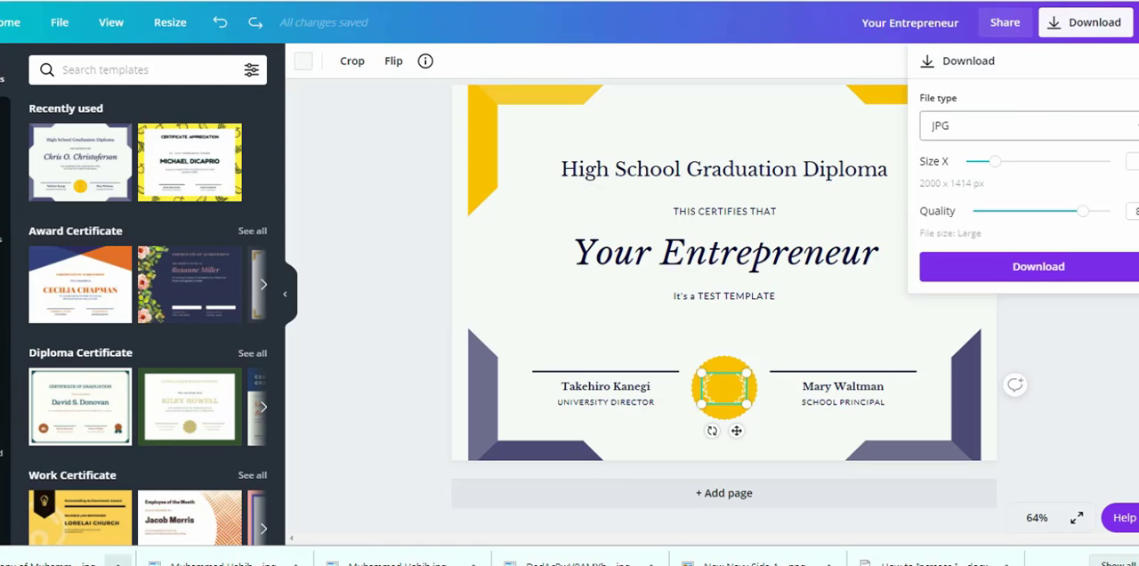
- Open the previously downloaded JPG copy of the diploma from the browser's downloads and view it
click(117, 562)
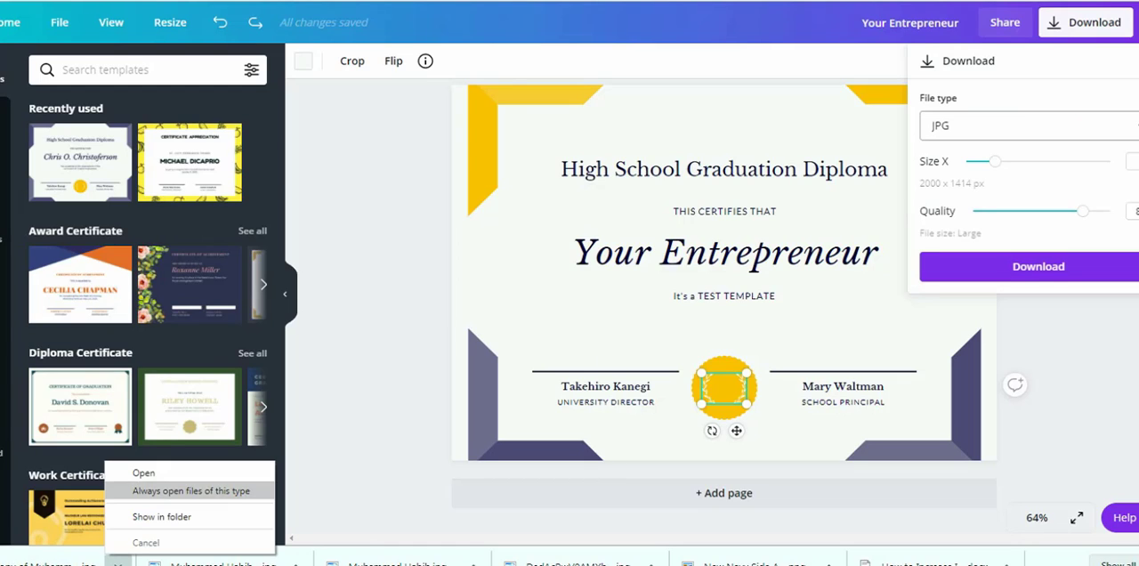
click(143, 473)
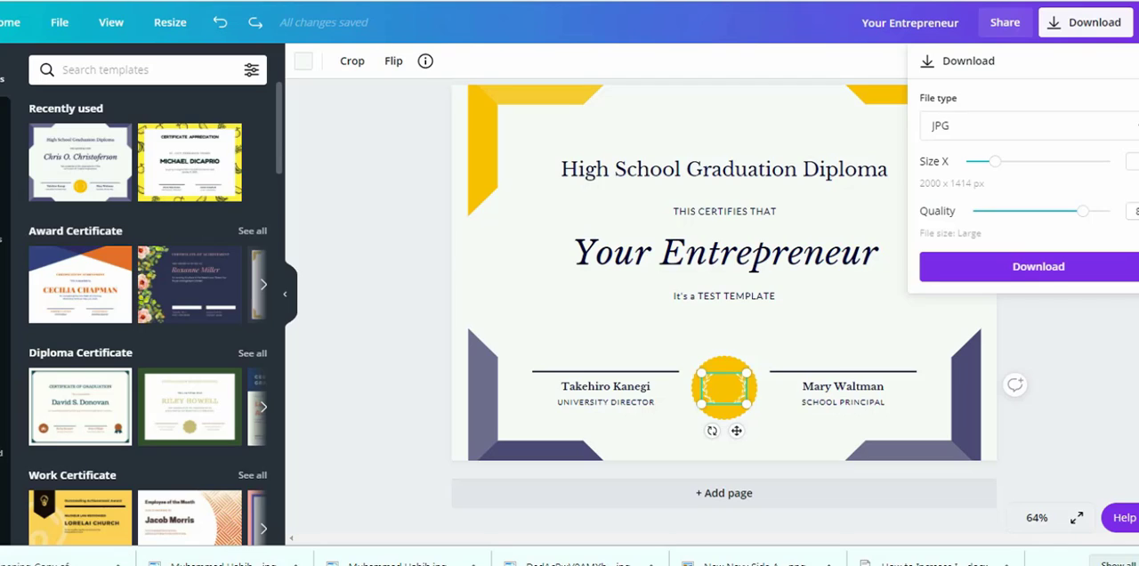
scroll(567, 266, up, 3)
scroll(566, 266, down, 3)
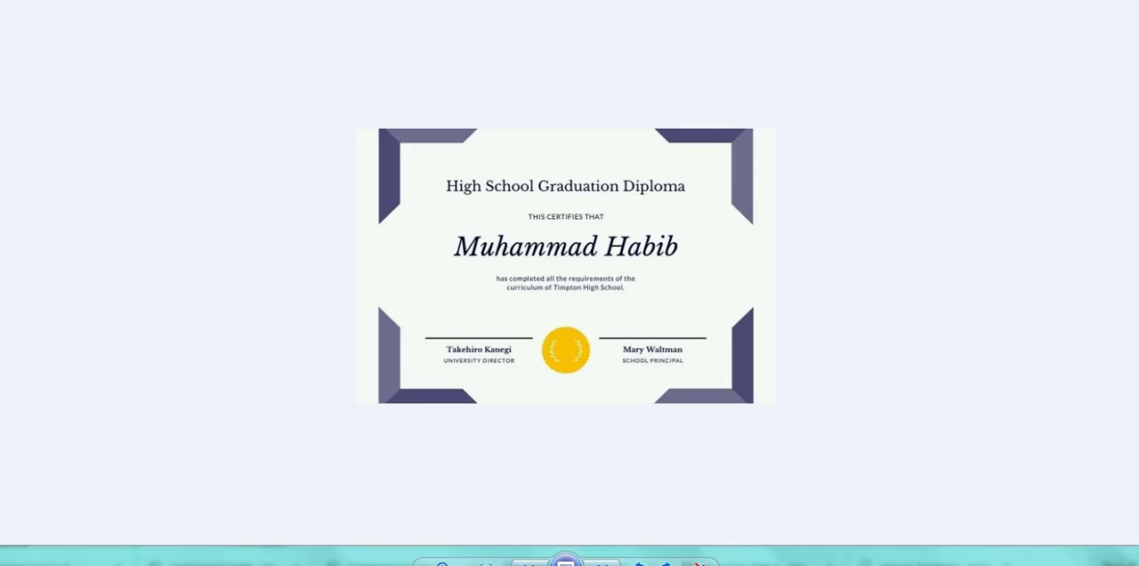